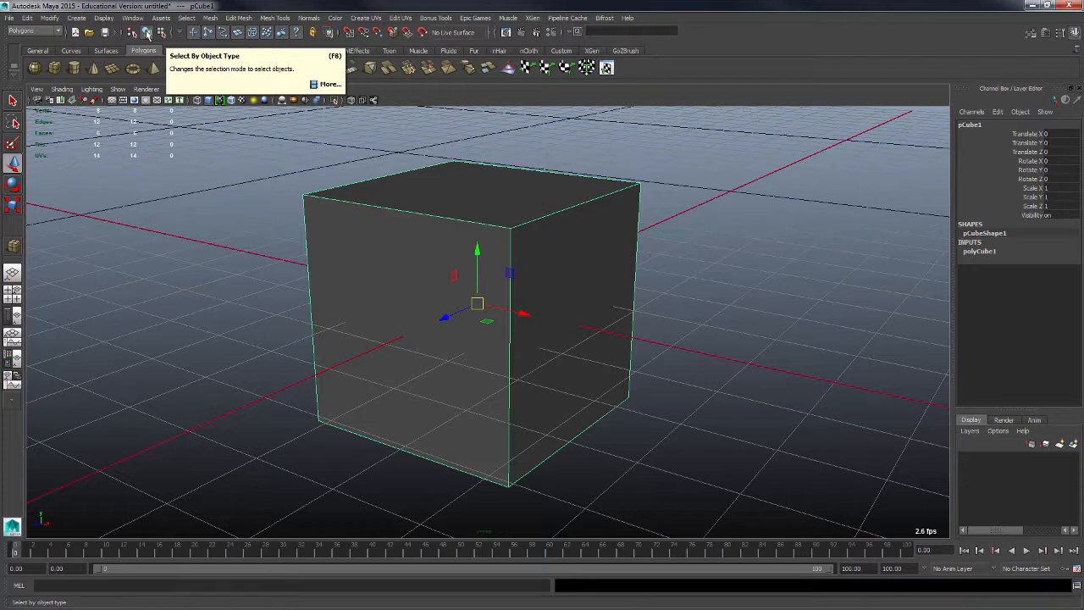
Toggle the cube between component and object selection modes, ending in object mode
left_click(161, 32)
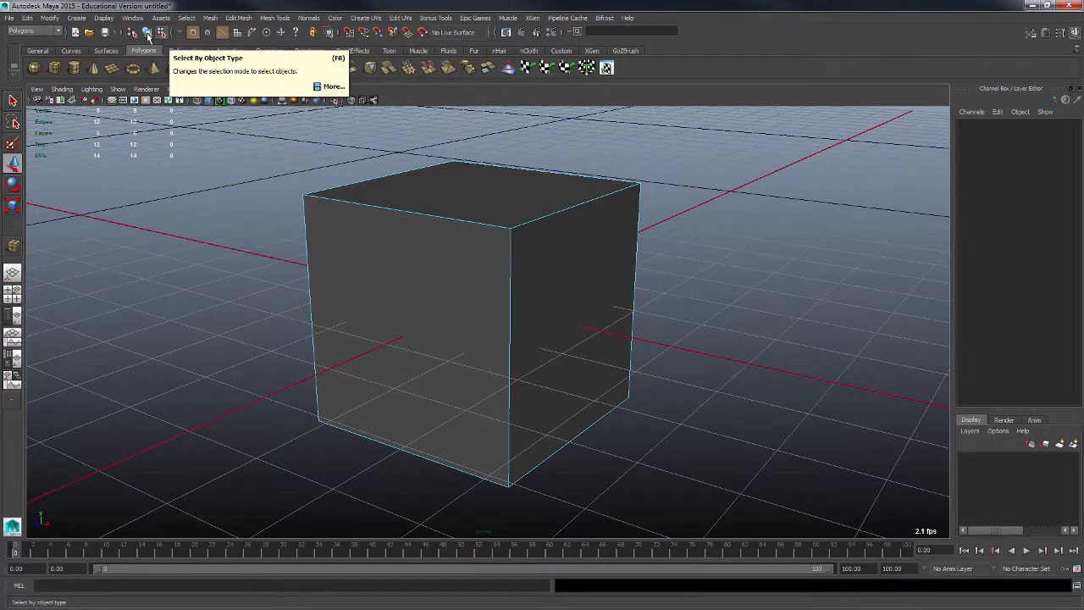
left_click(149, 33)
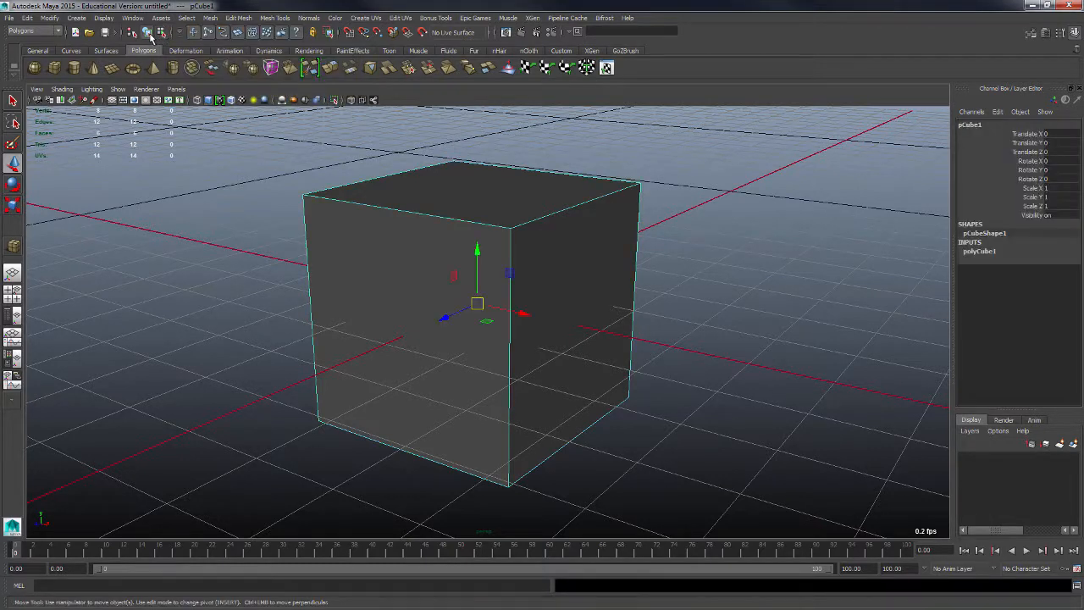
left_click(334, 172)
left_click(383, 213)
key("F8")
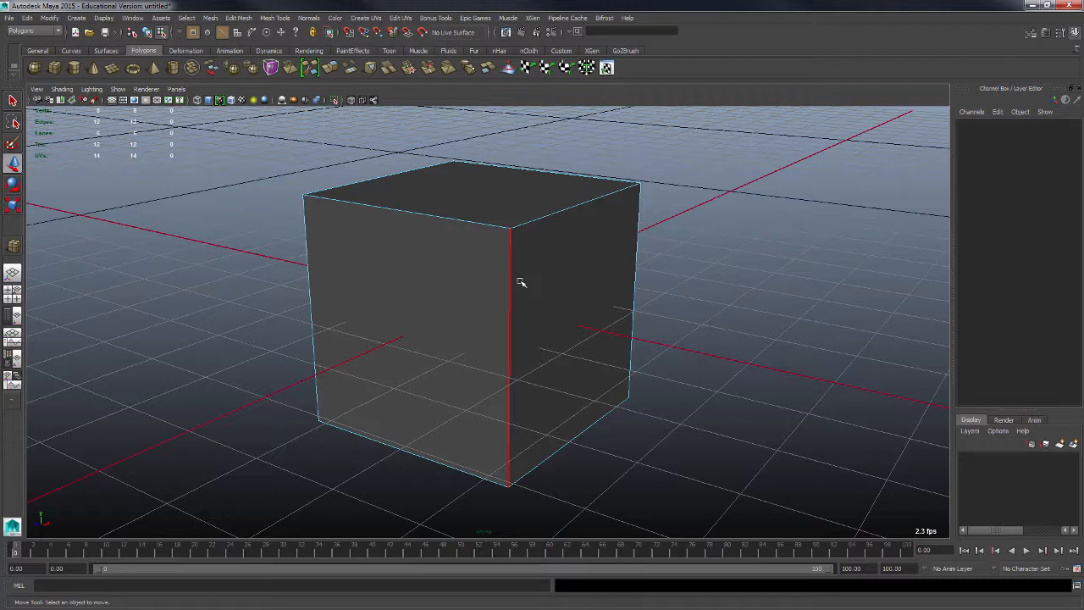
left_click(470, 273)
left_click(439, 296)
left_click(438, 296)
left_click(435, 296)
left_click(435, 296)
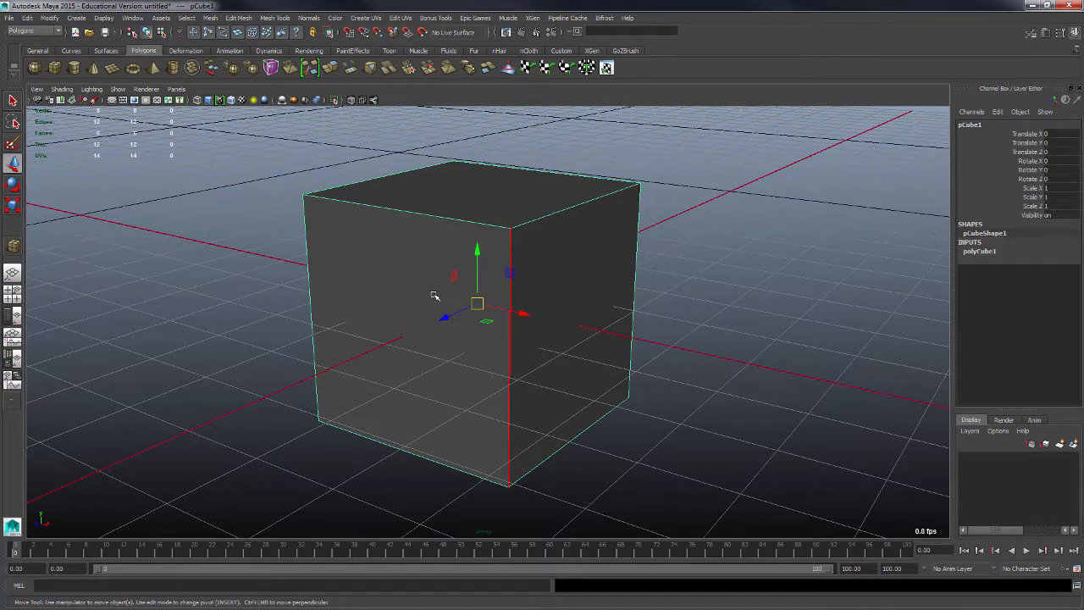
left_click(162, 33)
left_click(146, 33)
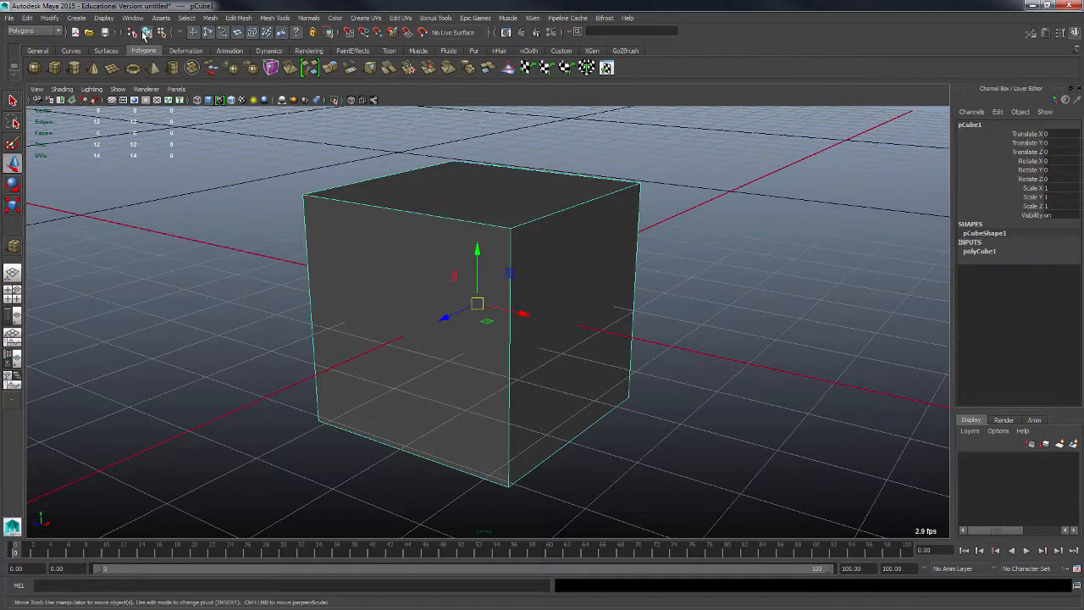
Switch the cube through vertex, edge and face selection modes in turn
right_click(392, 256)
right_click_drag(392, 256, 346, 244)
right_click(371, 245)
right_click(333, 208)
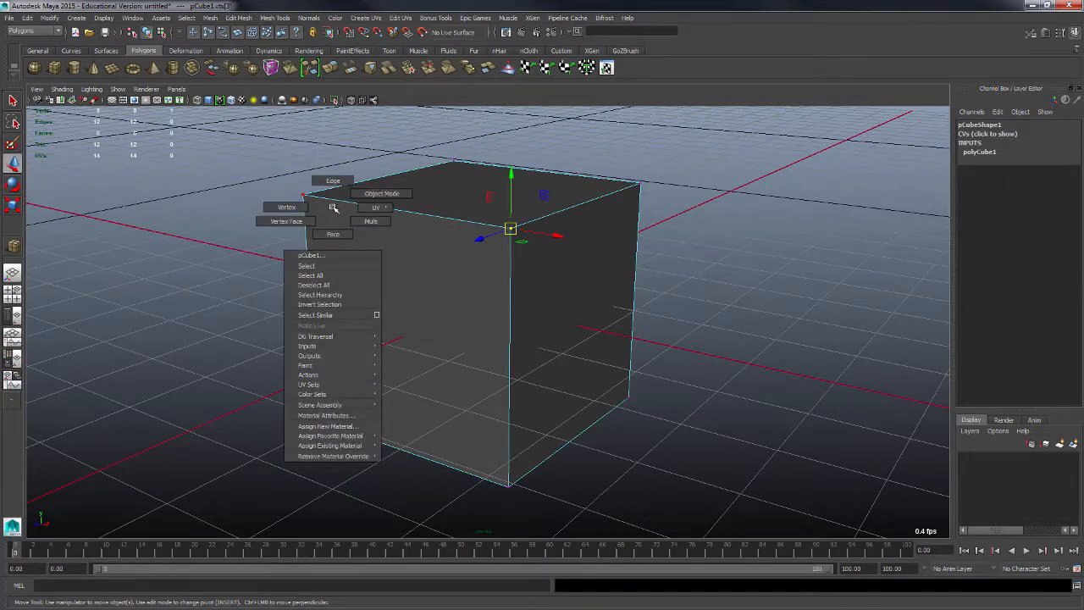
left_click(338, 183)
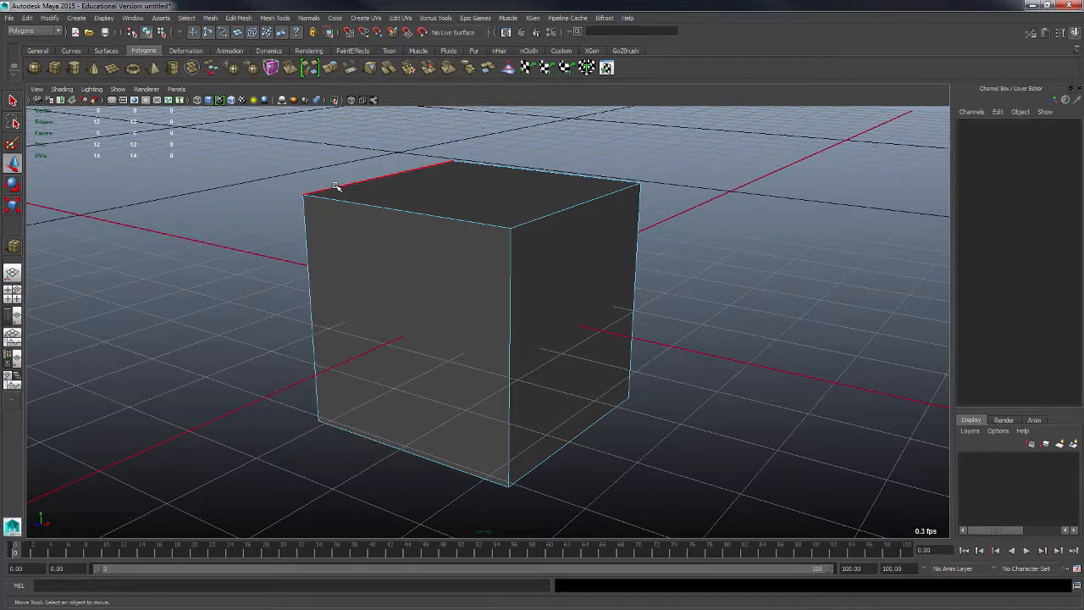
right_click(372, 241)
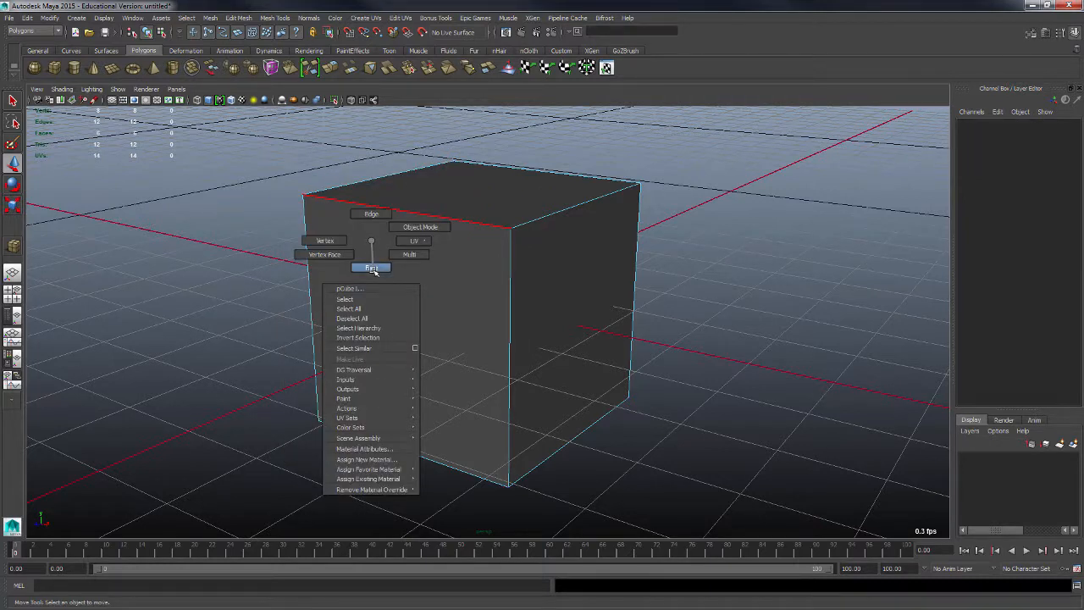
left_click(372, 267)
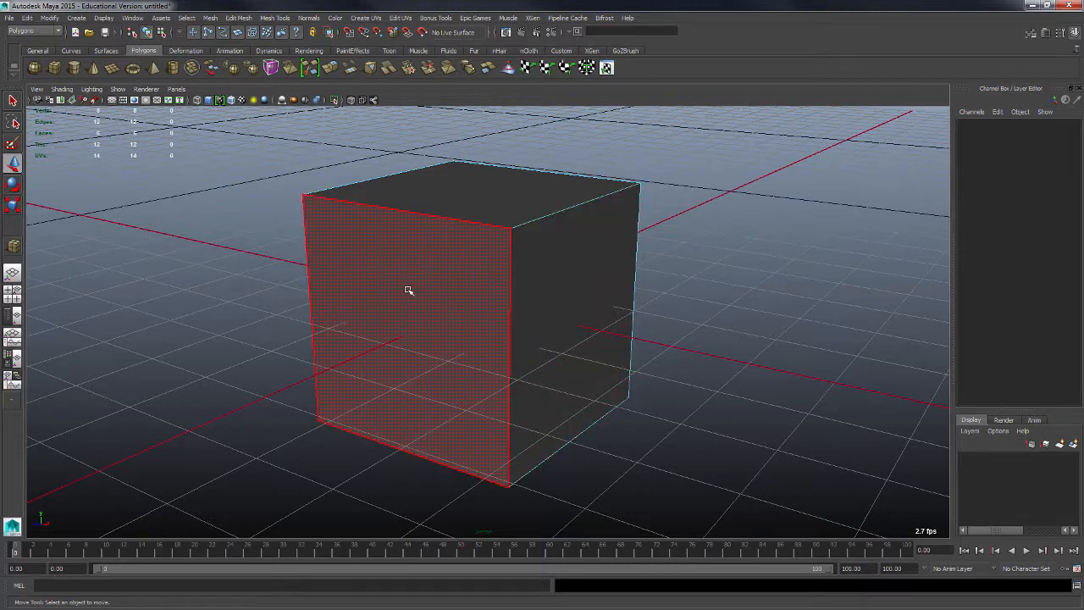
Switch the cube to vertex selection mode and select its nearest top corner vertex
right_click(354, 255)
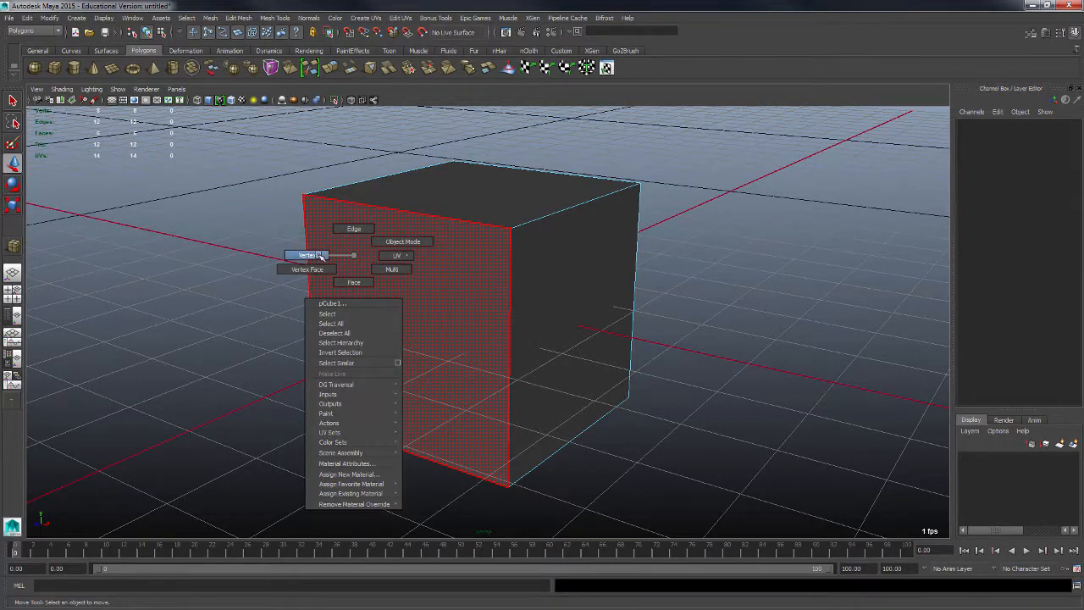
left_click(321, 255)
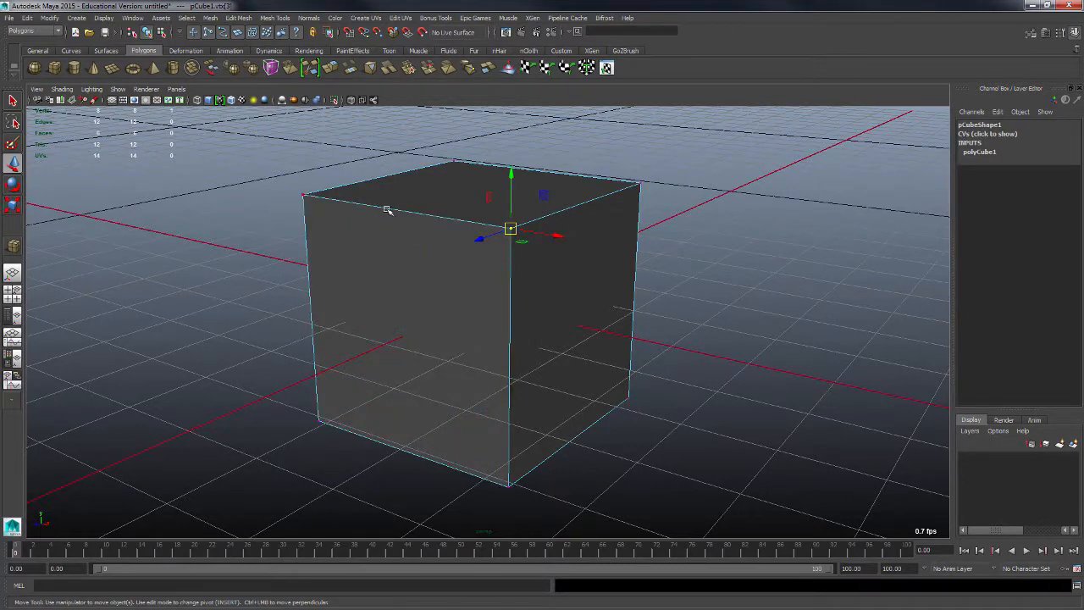
left_click(655, 209)
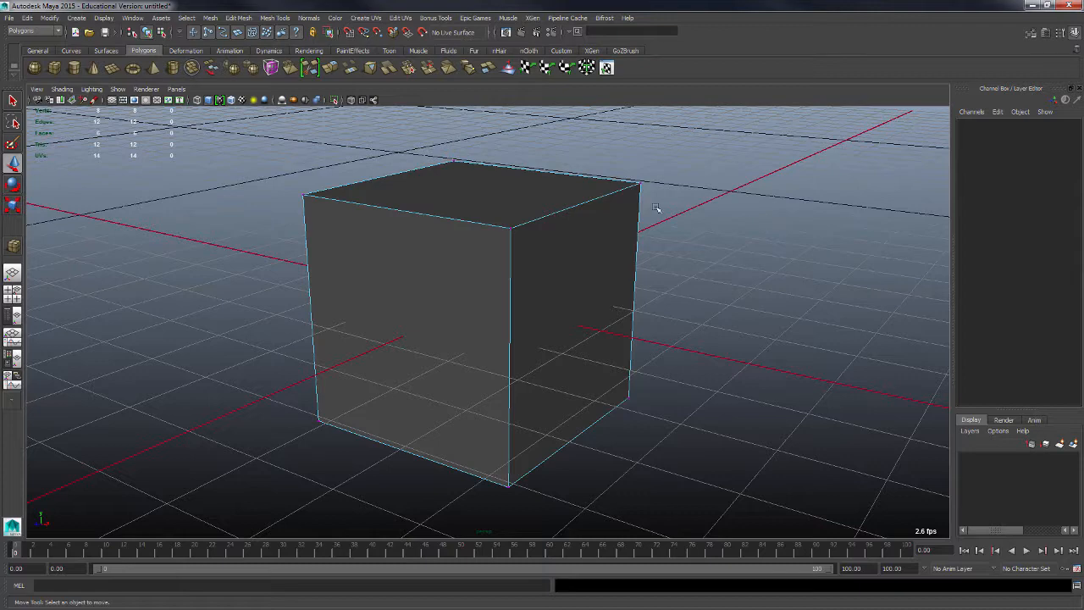
left_click(512, 229)
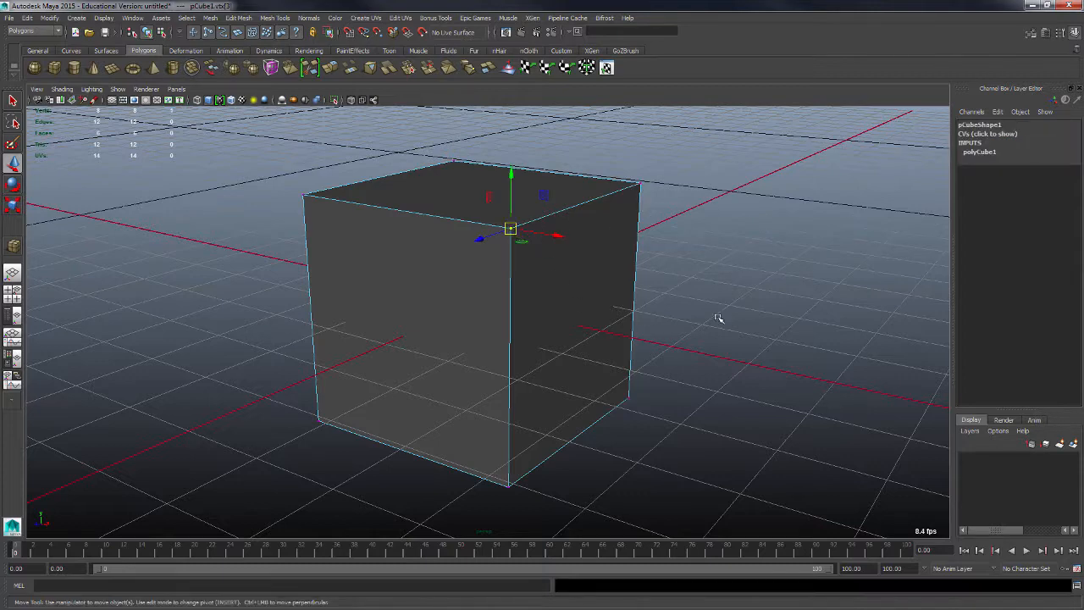
Reposition the cube's selected top corner vertex, finishing with an upward move along Y
left_click_drag(726, 297, 632, 309, "alt")
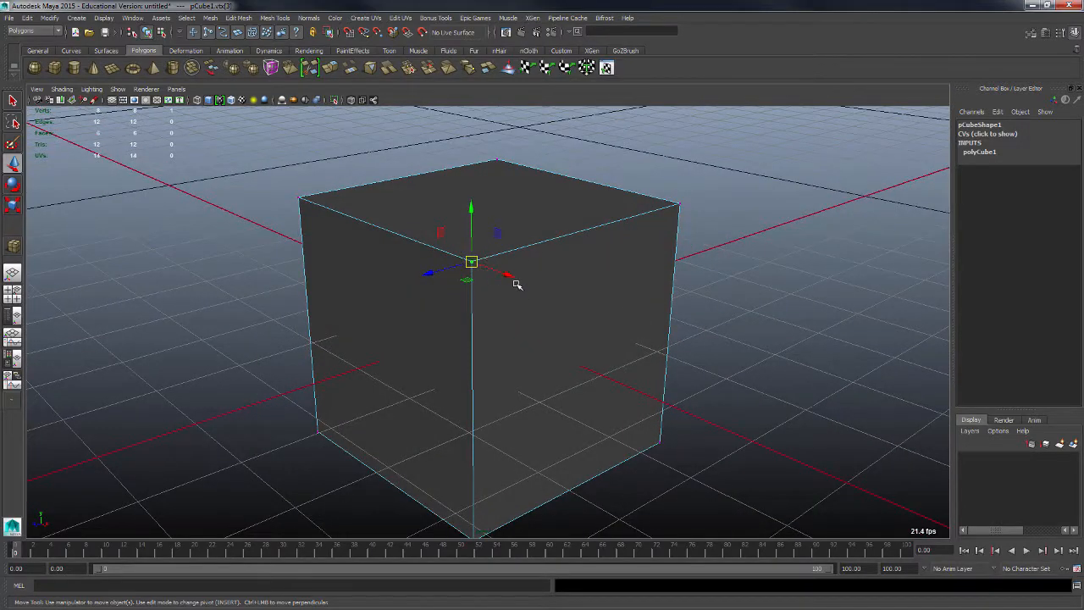
right_click_drag(611, 287, 542, 275, "alt")
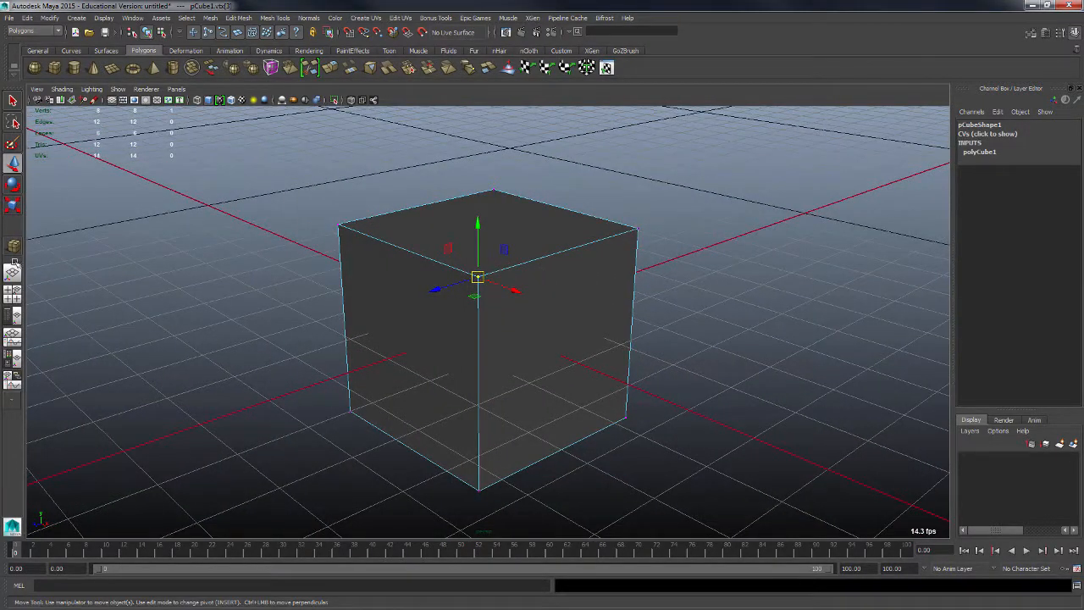
left_click_drag(428, 322, 423, 313, "alt")
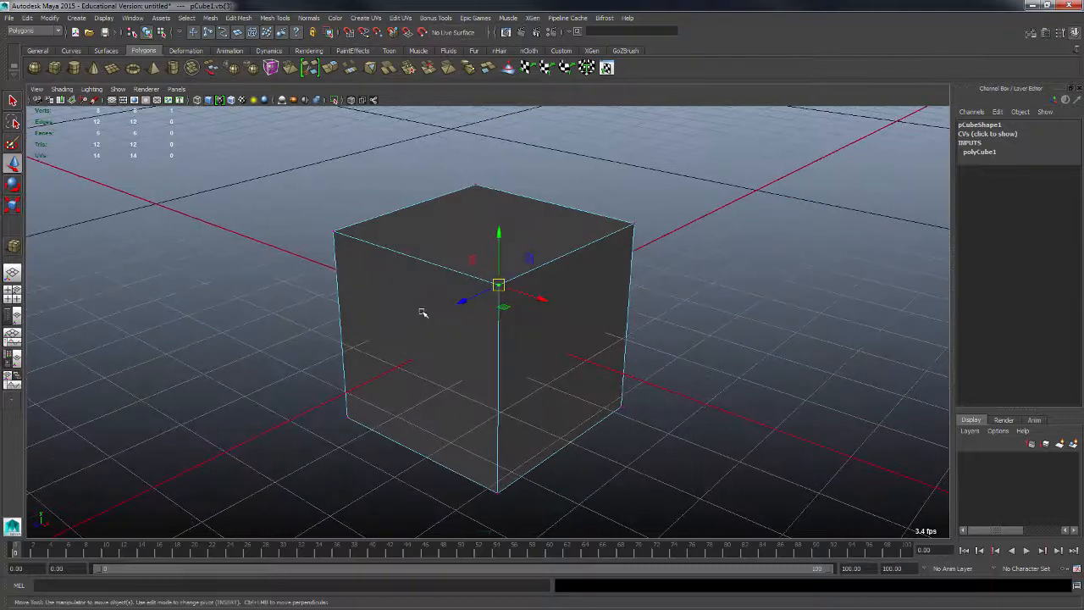
left_click_drag(496, 318, 483, 313, "alt")
right_click_drag(484, 312, 511, 340, "alt")
left_click_drag(511, 340, 447, 349, "alt")
right_click_drag(665, 374, 566, 356, "alt")
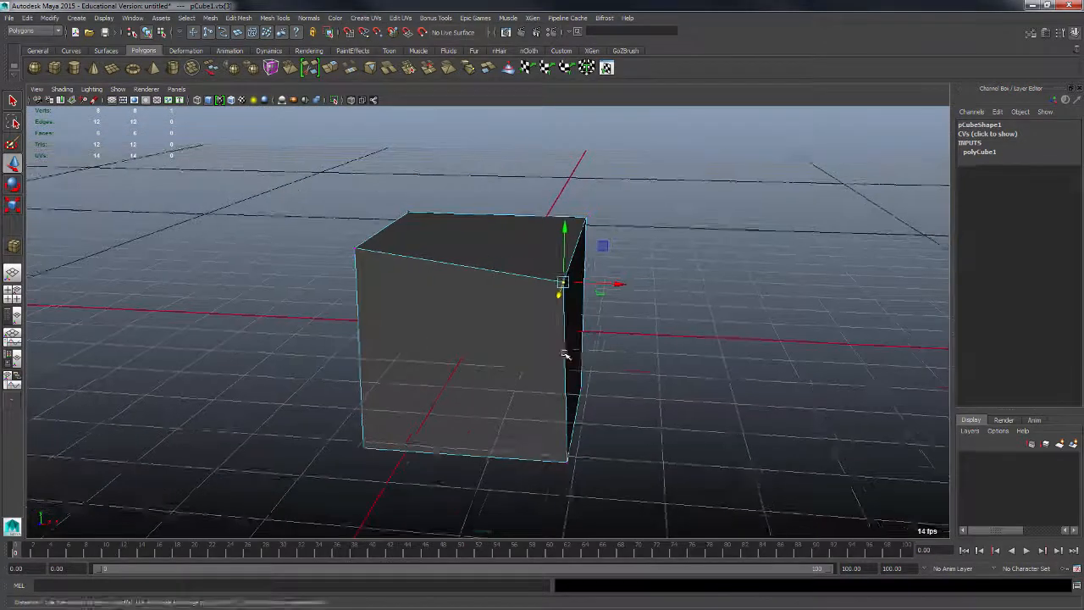
middle_click_drag(567, 356, 530, 390, "alt")
left_click_drag(531, 390, 553, 378, "alt")
left_click_drag(581, 261, 580, 193)
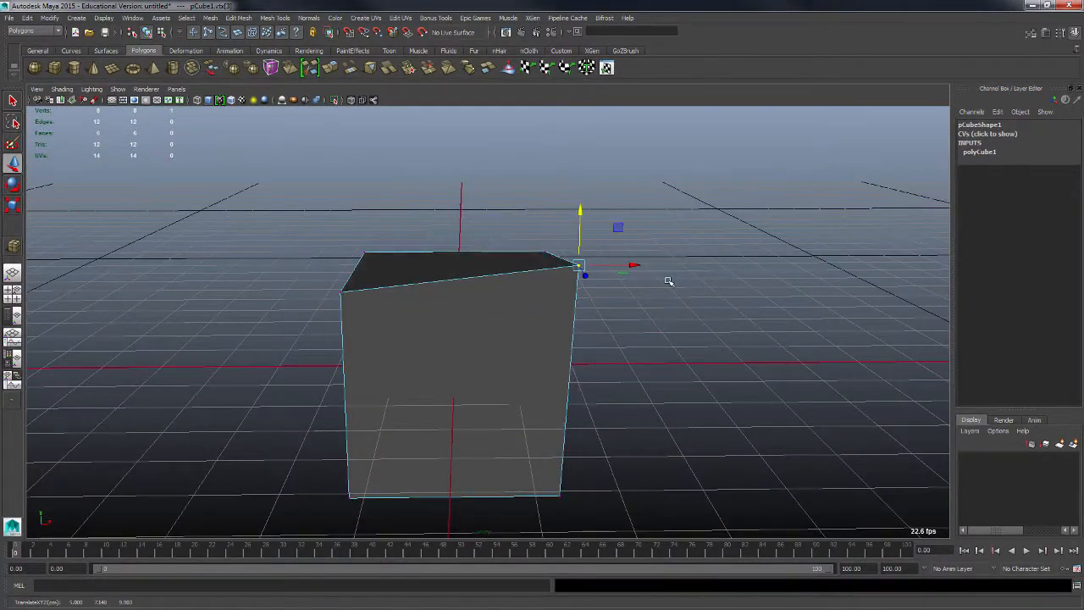
Undo the moves of the top corner vertex
left_click_drag(668, 280, 571, 368, "alt")
key("ctrl+z")
key("ctrl+z")
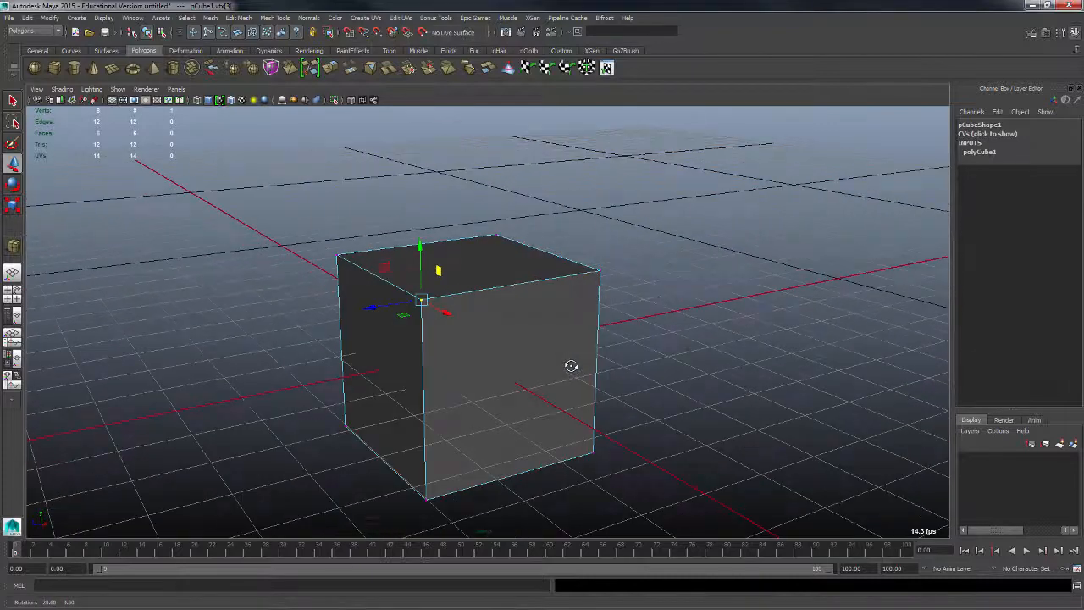
Select the two top vertices at one end of the cube and move them upward and slightly outward
left_click(523, 308)
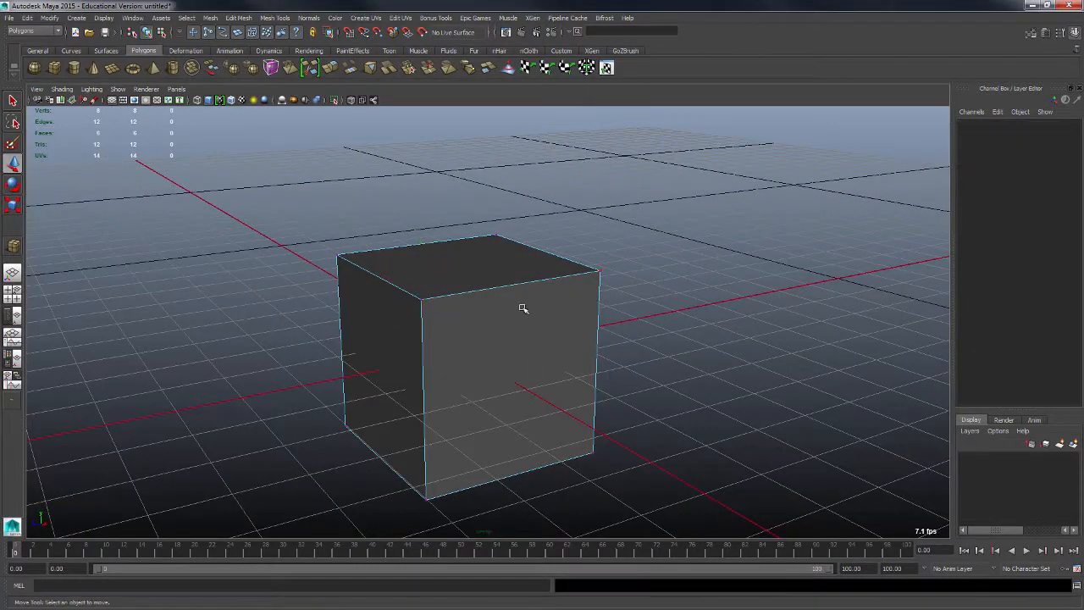
left_click(423, 302)
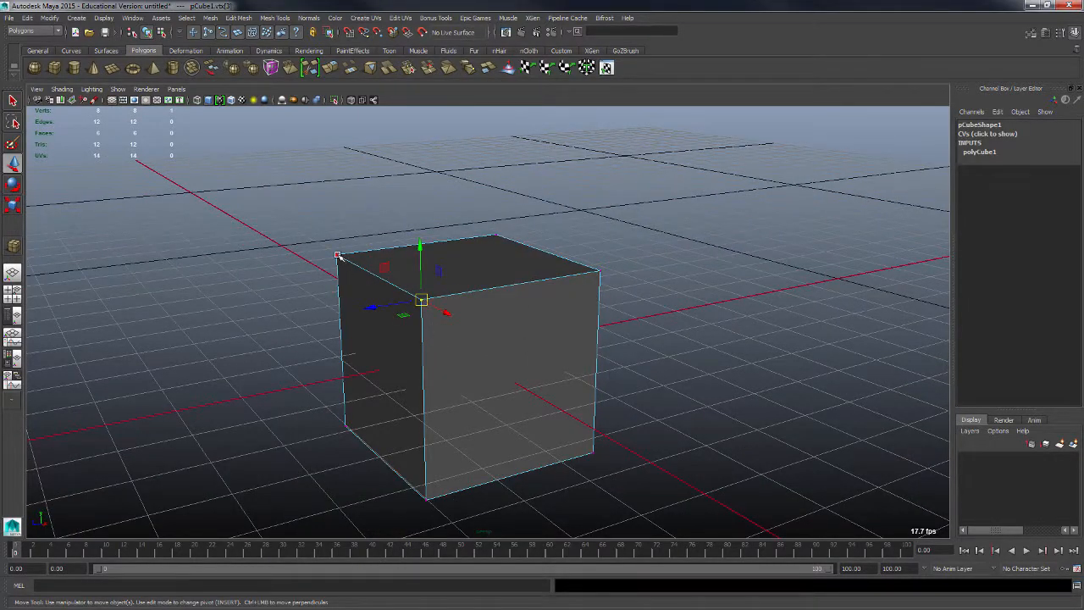
left_click(338, 255)
mouse_move(328, 291)
left_mouse_down("alt")
mouse_move(308, 317)
mouse_move(317, 307)
left_mouse_up("alt")
left_click_drag(617, 323, 581, 314, "alt")
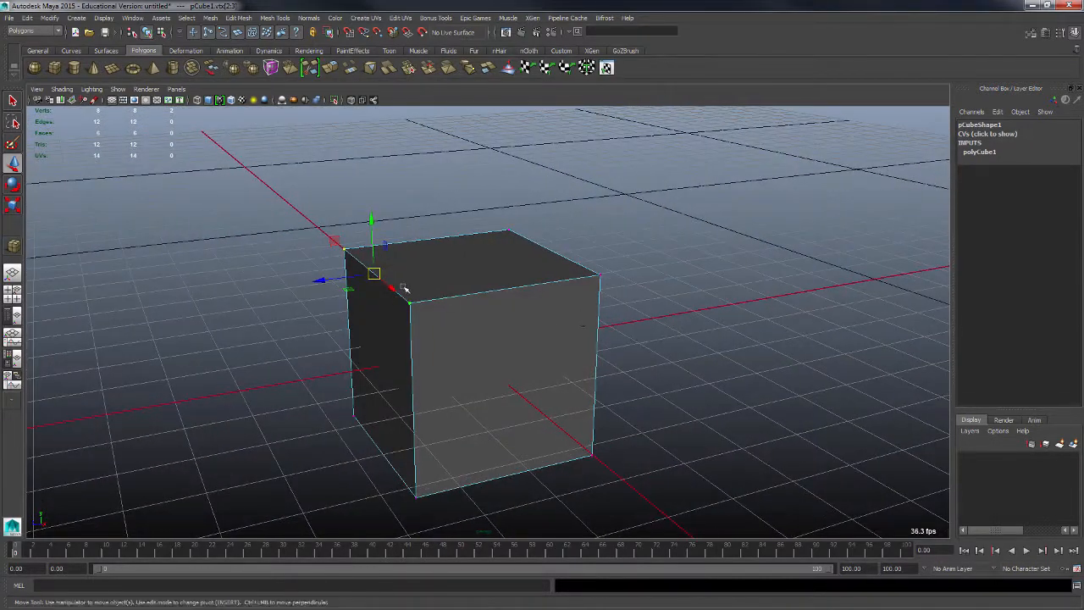
left_click_drag(407, 291, 412, 285, "alt")
middle_click_drag(334, 252, 327, 142)
left_click_drag(327, 142, 314, 150)
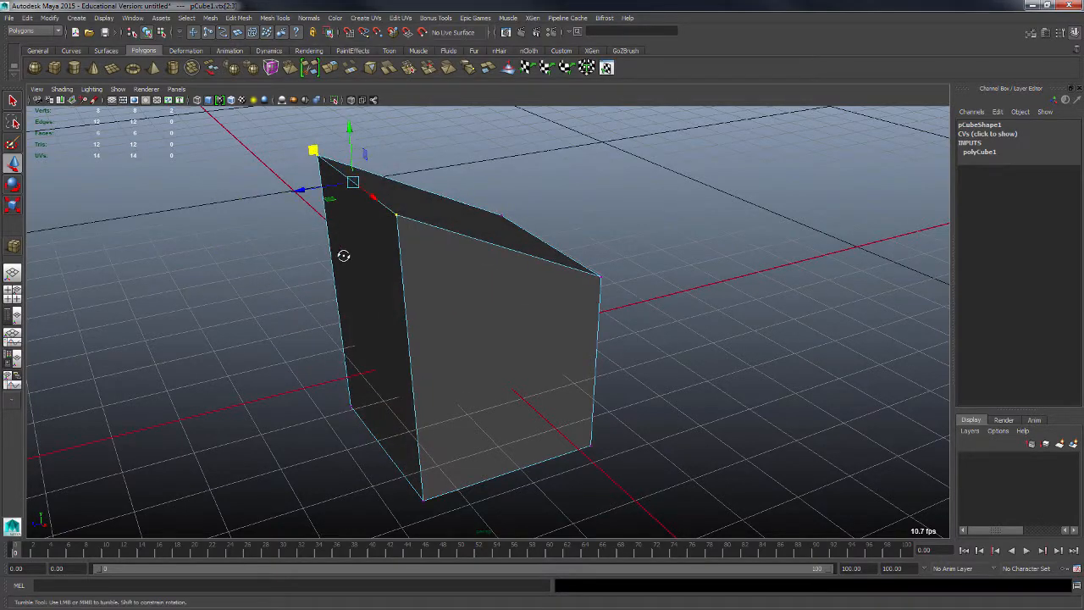
Select the two bottom vertices below the raised top edge and pull them outward along Z
left_click_drag(341, 255, 298, 231, "alt")
left_click_drag(387, 277, 470, 373, "alt")
left_click_drag(341, 330, 497, 441)
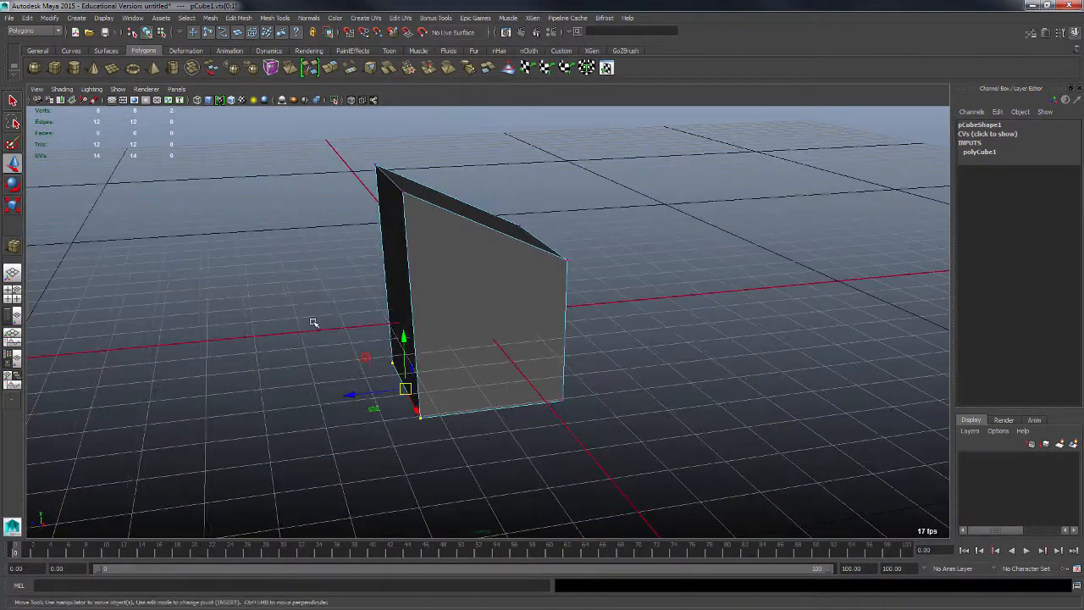
left_click_drag(315, 323, 424, 436)
left_click_drag(424, 435, 414, 390, "alt")
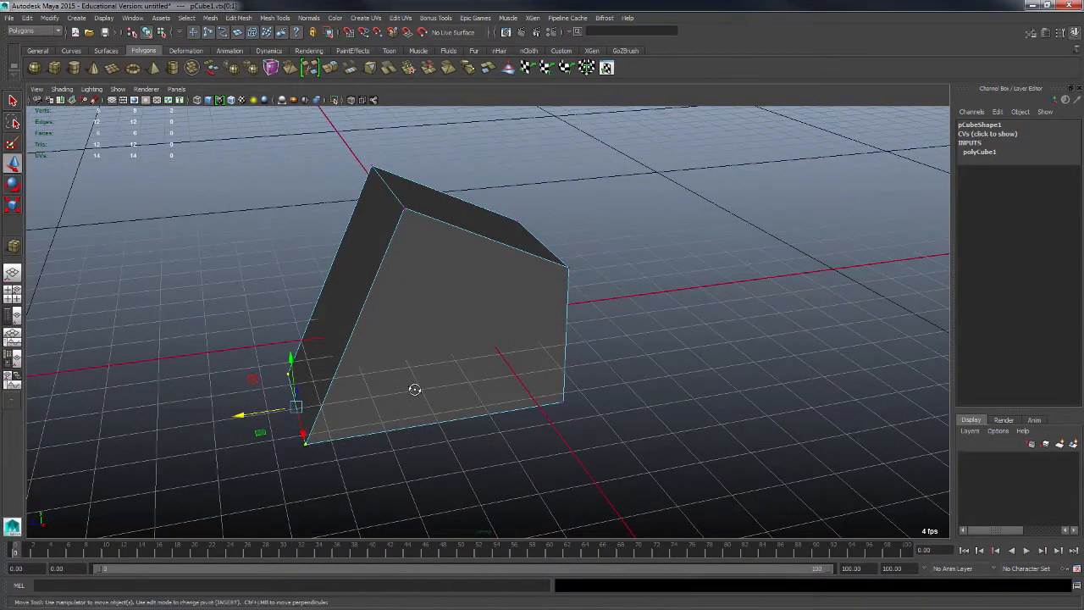
Add the two raised top vertices to the selection and move all four end vertices along Z
left_click_drag(328, 142, 402, 251)
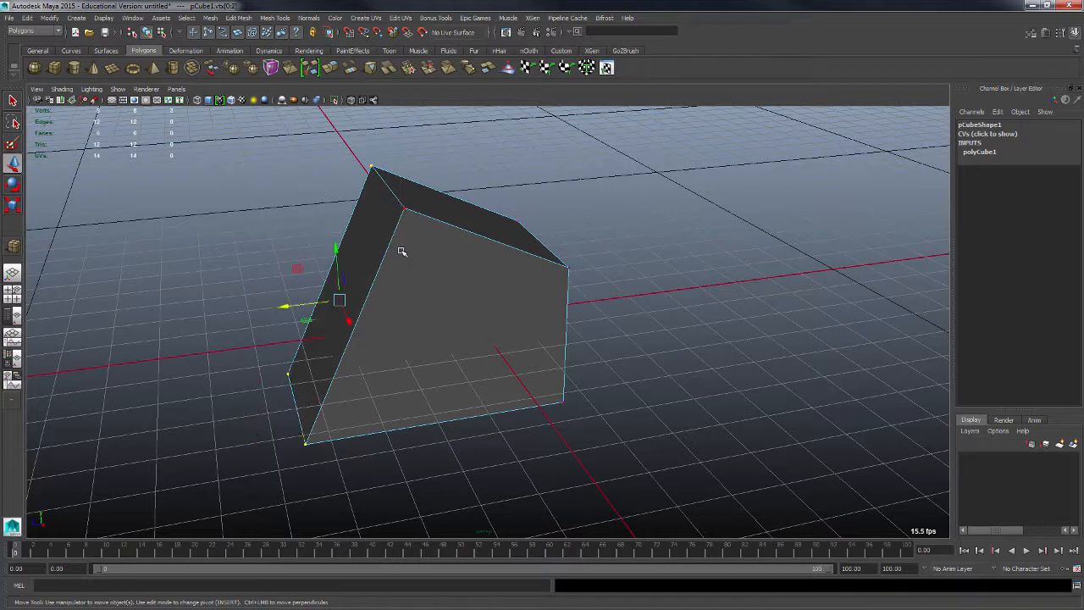
key("ctrl+z")
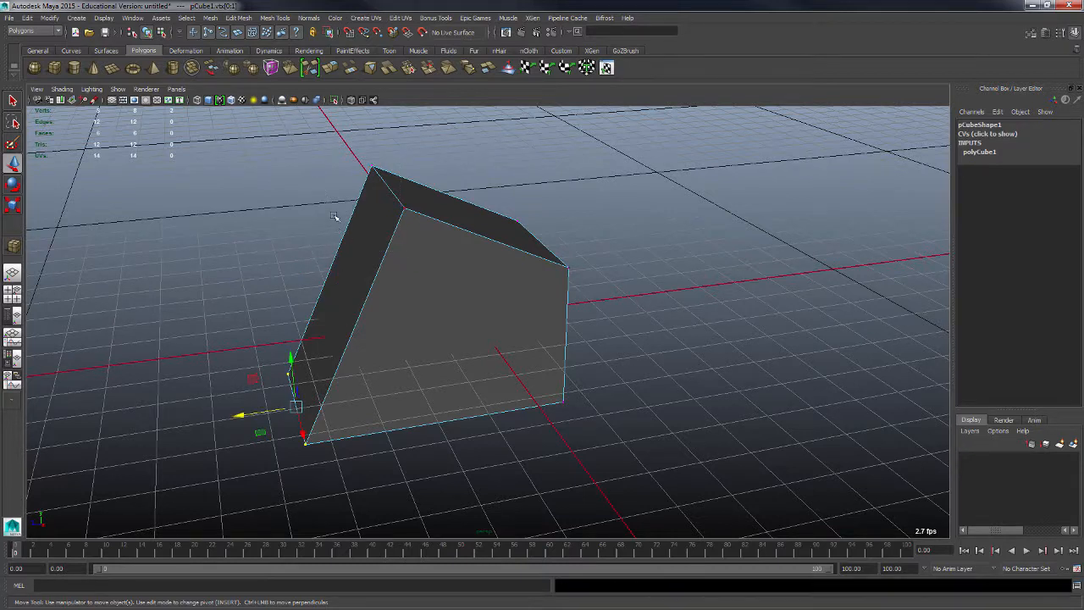
left_click_drag(298, 125, 421, 248)
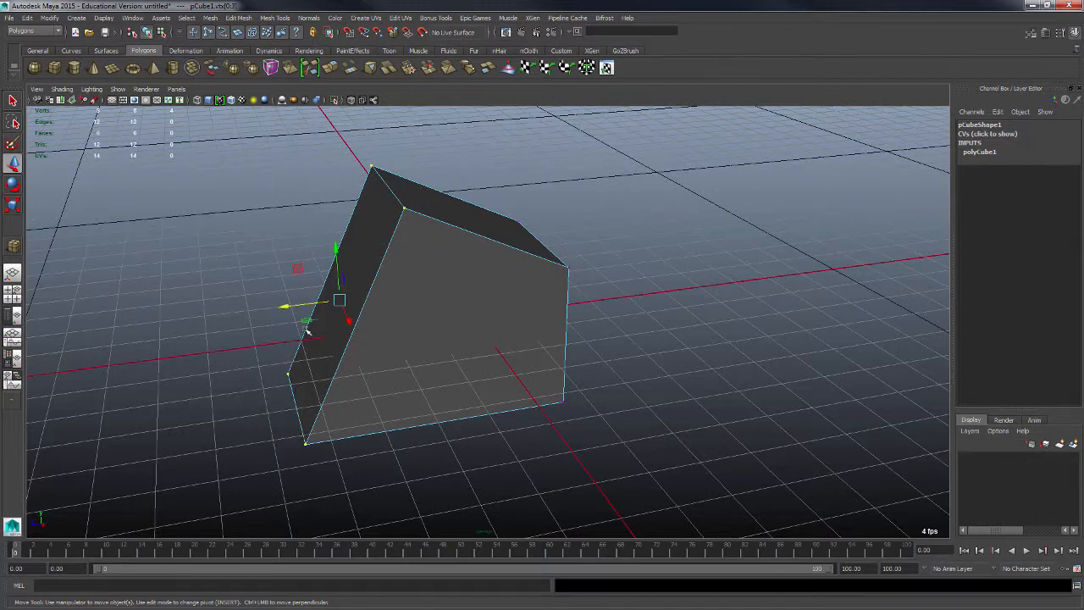
left_click_drag(296, 309, 535, 334)
Reselect the four vertices of the sloped end and move them farther outward along Z
left_click(324, 380)
mouse_move(319, 385)
left_mouse_down("alt")
mouse_move(376, 371)
mouse_move(356, 387)
mouse_move(397, 399)
mouse_move(255, 392)
mouse_move(319, 396)
left_mouse_up("alt")
left_click(378, 374)
left_click(411, 428, "shift")
left_click_drag(436, 406, 431, 407, "alt")
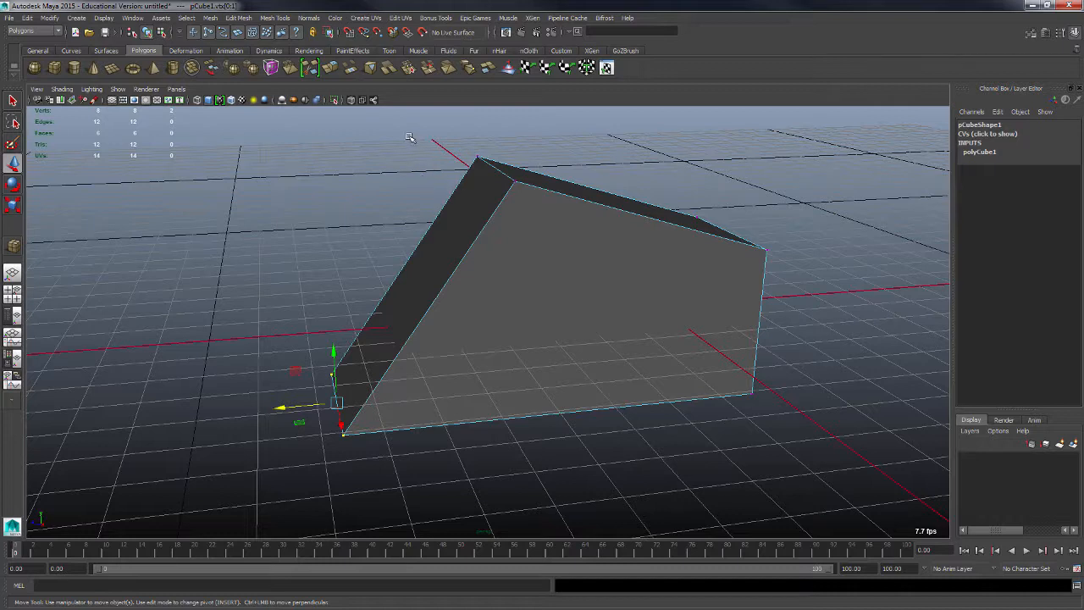
left_click_drag(388, 123, 520, 218)
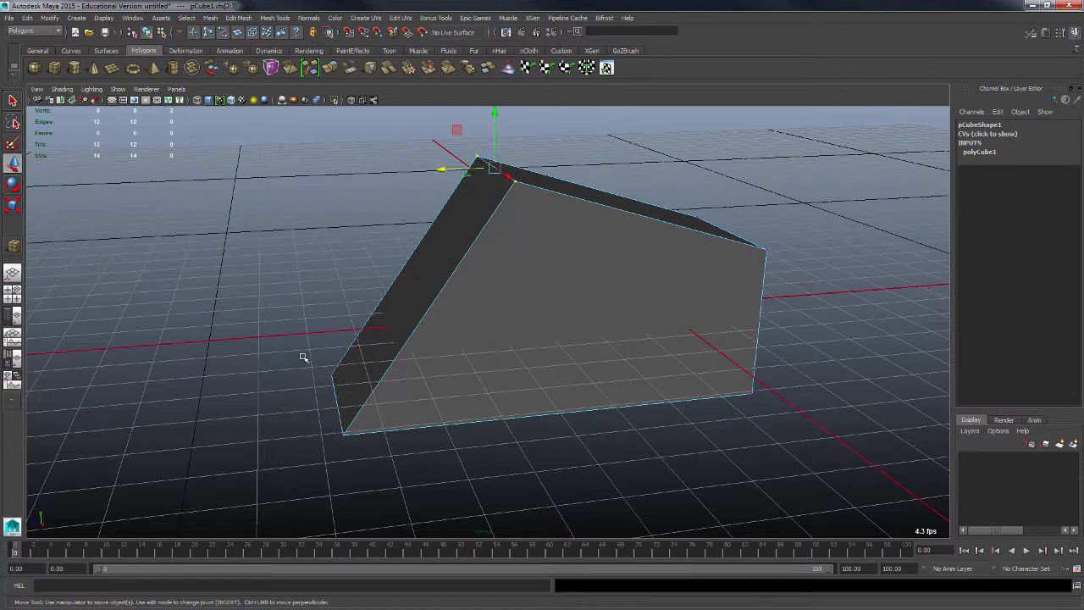
left_click_drag(303, 357, 405, 467, "shift")
middle_click_drag(455, 309, 463, 334, "alt")
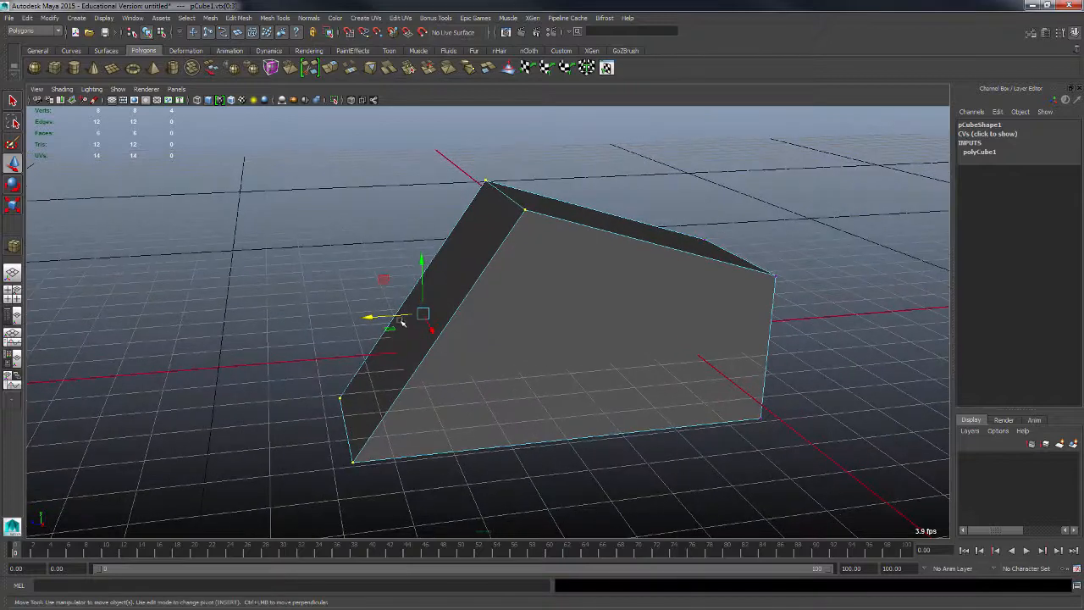
left_click_drag(402, 315, 341, 318)
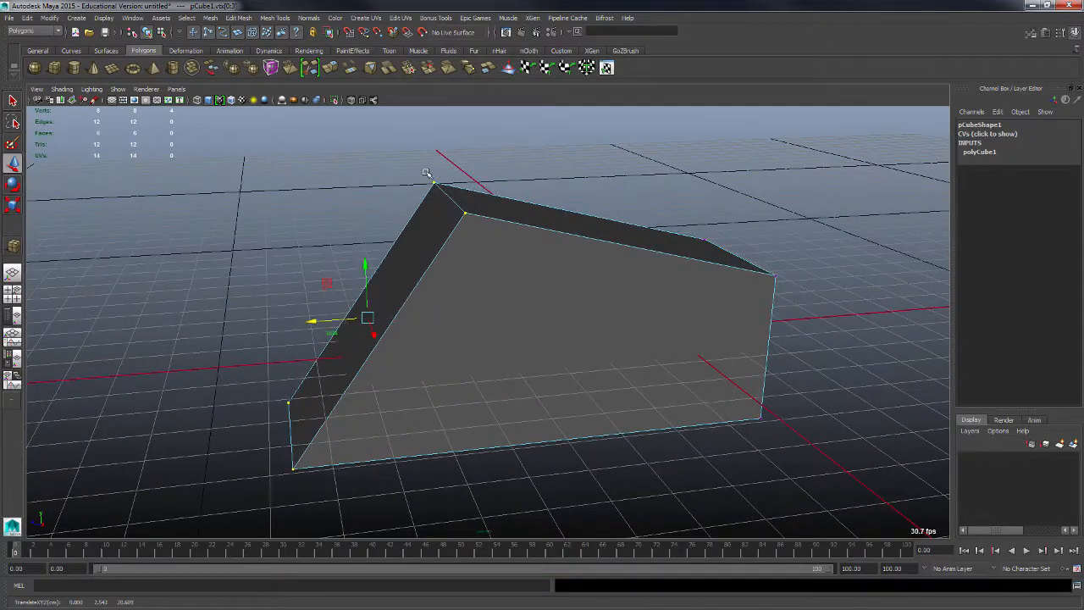
Lower the two top vertices of the sloped end along Y, and move the opposite end's top vertices inward along Z
left_click_drag(402, 161, 467, 254)
left_click_drag(450, 154, 454, 210)
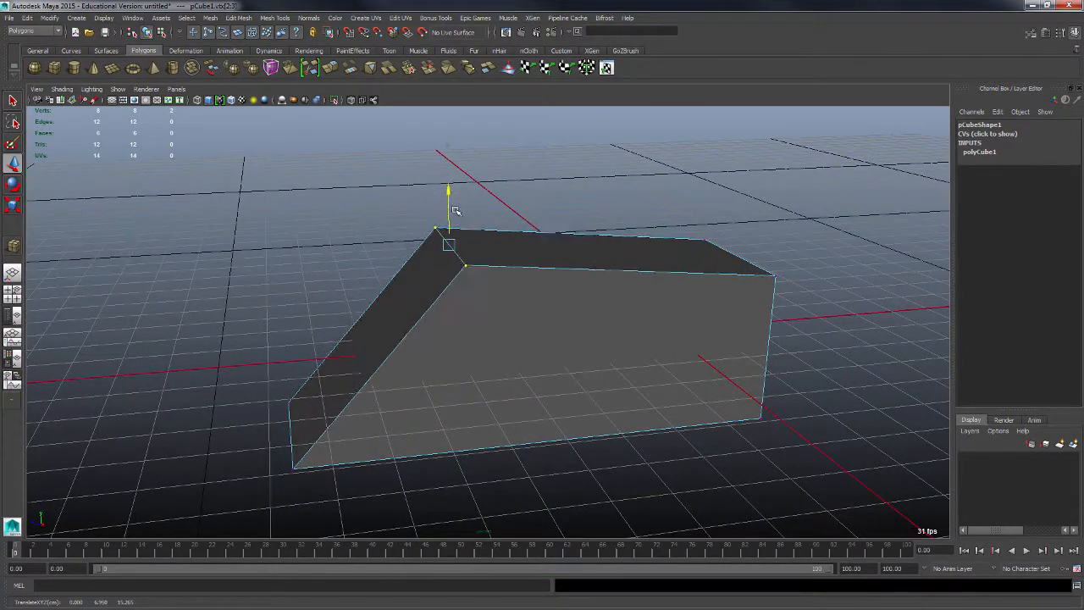
left_click_drag(462, 264, 561, 250, "alt")
scroll(561, 250, "down", 2)
left_click_drag(627, 231, 719, 316)
left_click_drag(719, 317, 624, 307, "alt")
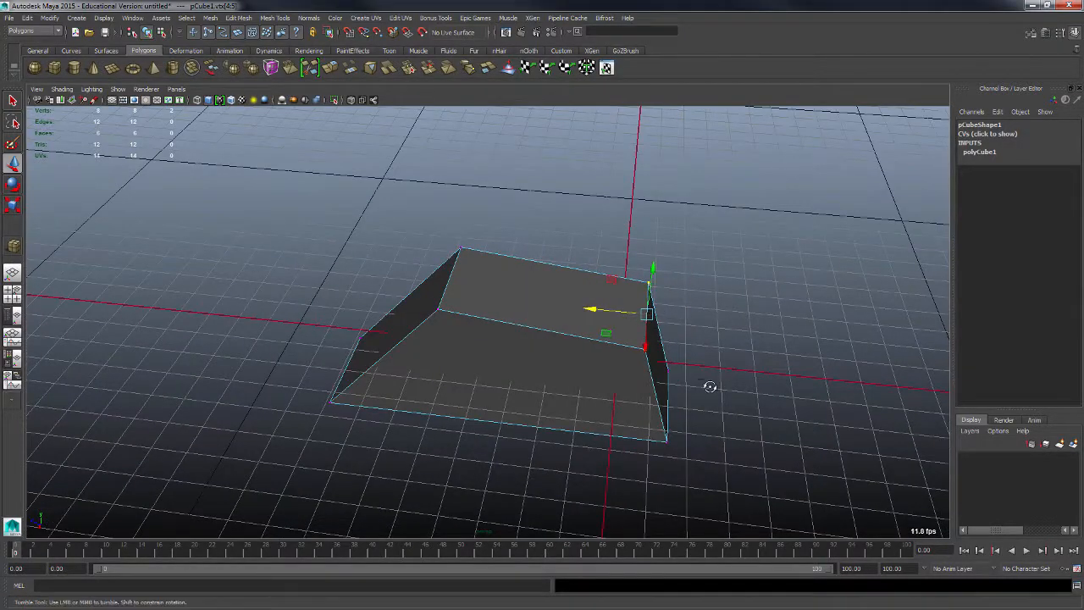
Select the four vertices of the steeper end and raise them along Y, undoing the two extra changes
left_click_drag(709, 387, 717, 363, "alt")
left_click_drag(606, 224, 794, 464)
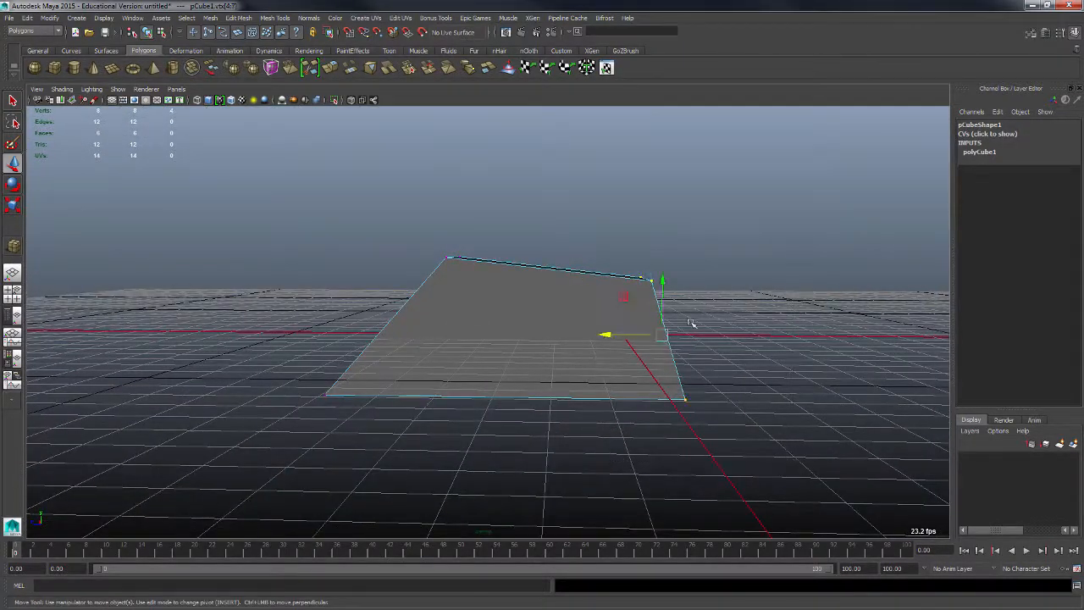
left_click_drag(674, 281, 673, 250)
left_click_drag(716, 335, 742, 378, "alt")
key("ctrl+z")
key("ctrl+z")
Move the raised end's two bottom vertices outward along Z, and shift the bottom vertices of one long side along X
left_click_drag(576, 309, 767, 438)
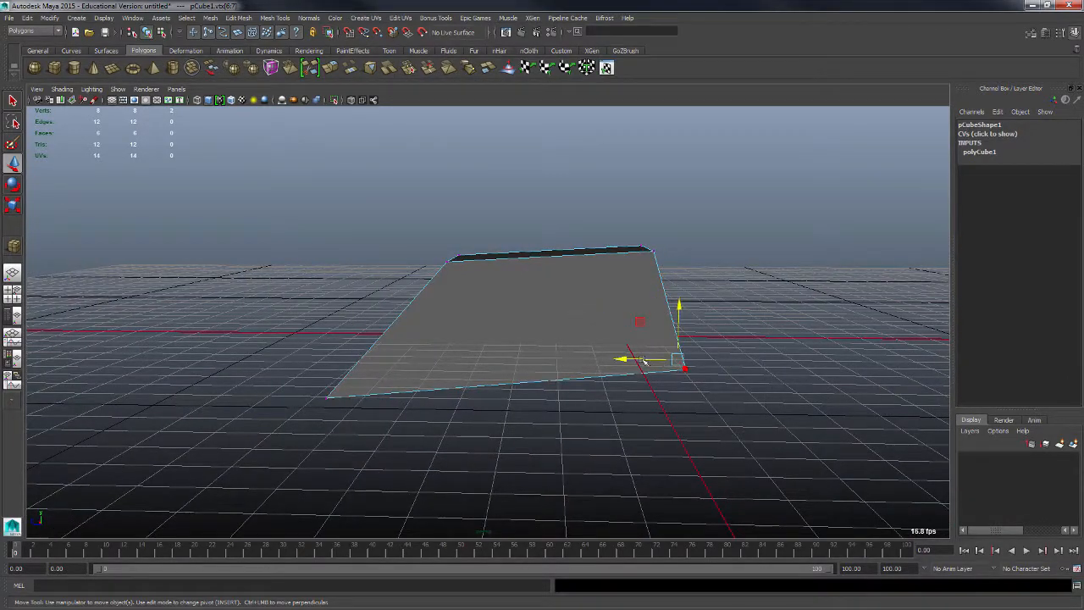
left_click_drag(644, 362, 690, 402)
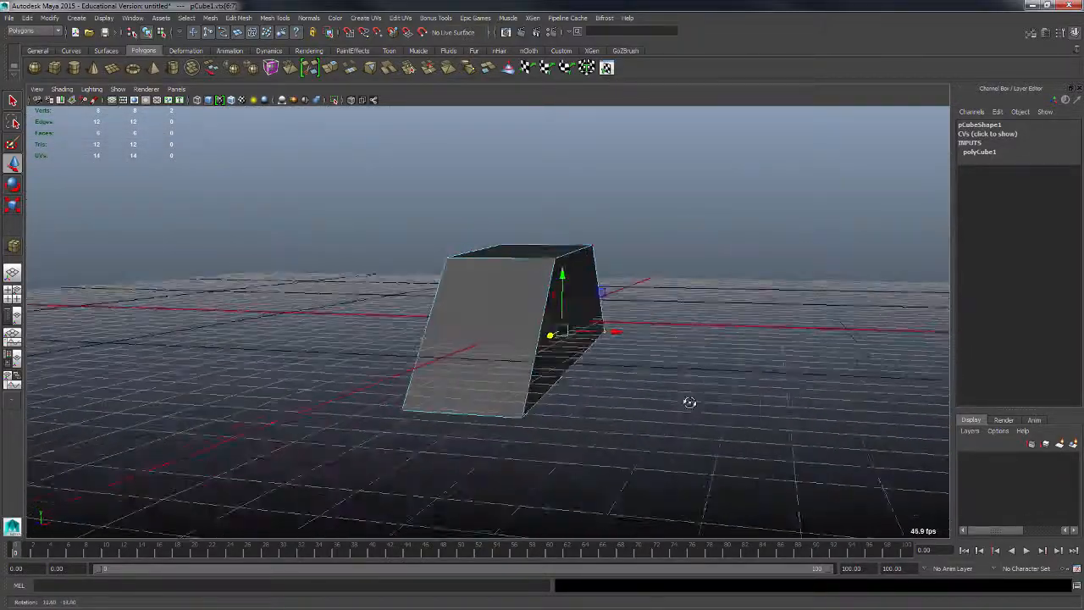
left_click_drag(582, 351, 624, 363, "alt")
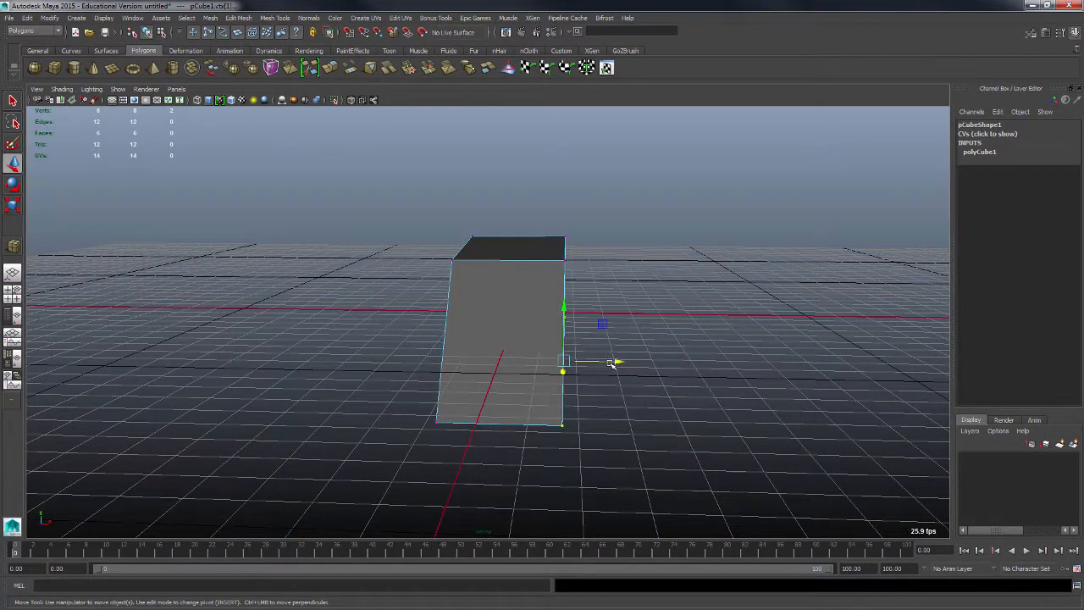
left_click(666, 363)
left_click_drag(557, 302, 619, 449)
left_click_drag(615, 363, 603, 422)
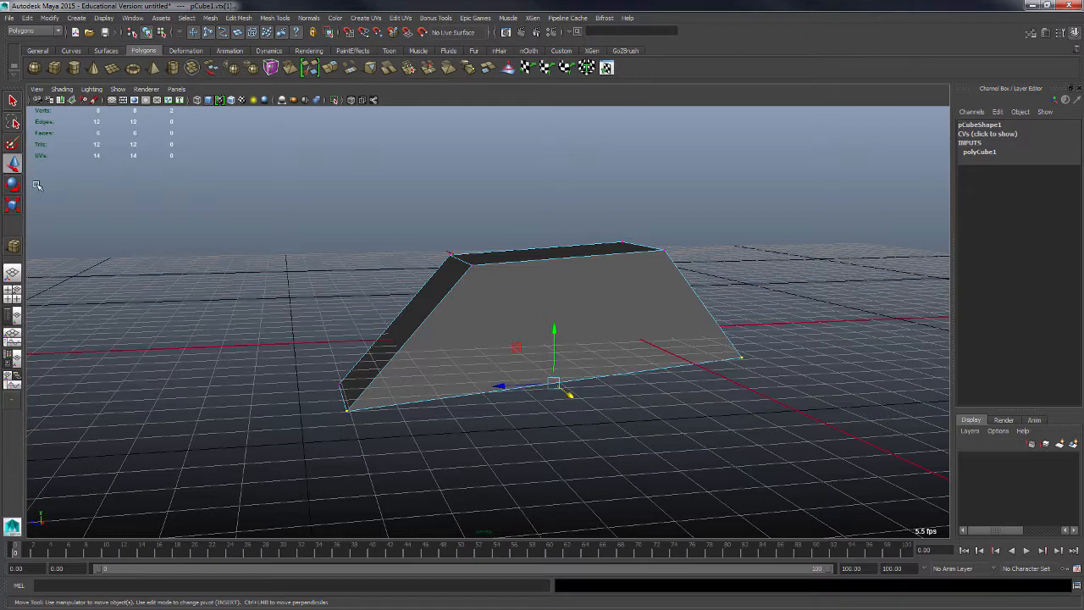
Select the four top vertices and rotate them about X with the Rotate tool to tilt the top face
left_click_drag(399, 248, 707, 274, "alt")
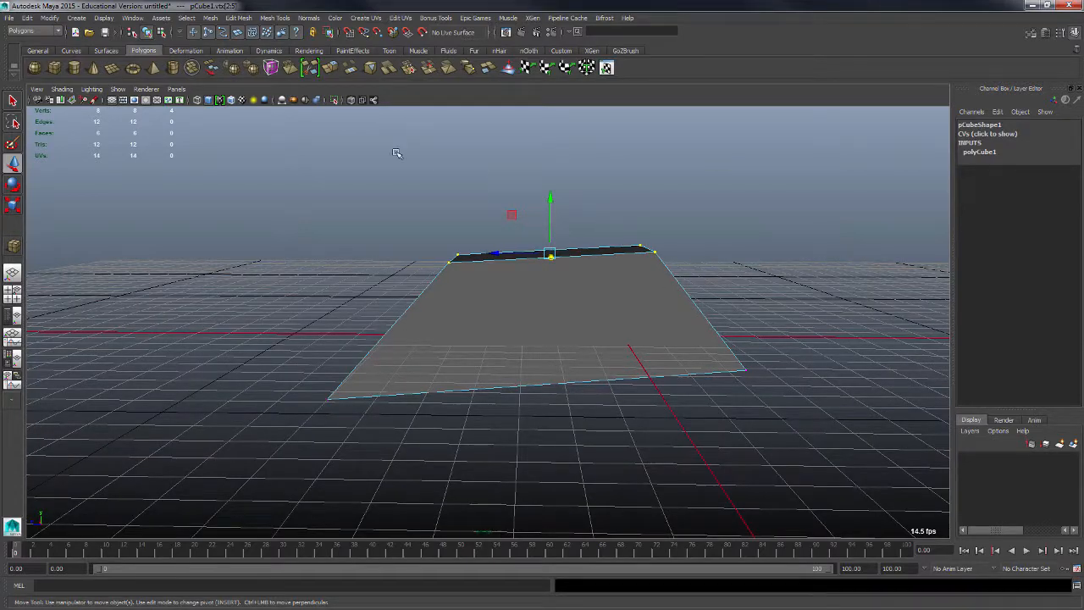
left_click_drag(418, 163, 231, 218)
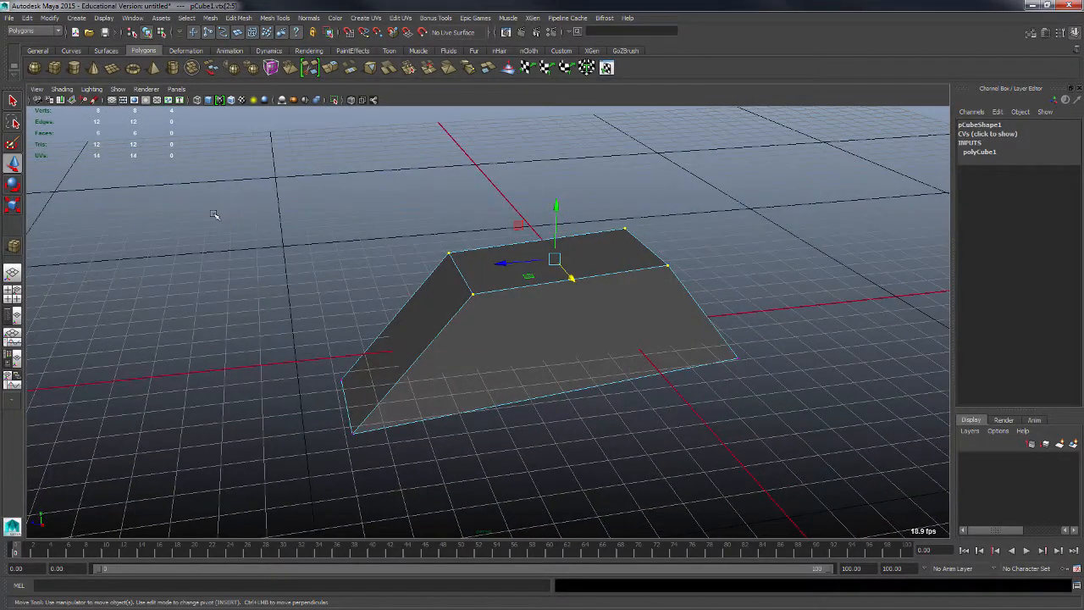
left_click(14, 185)
left_click_drag(393, 320, 510, 232, "alt")
mouse_move(521, 283)
left_mouse_down("alt")
mouse_move(583, 278)
mouse_move(478, 261)
left_mouse_up("alt")
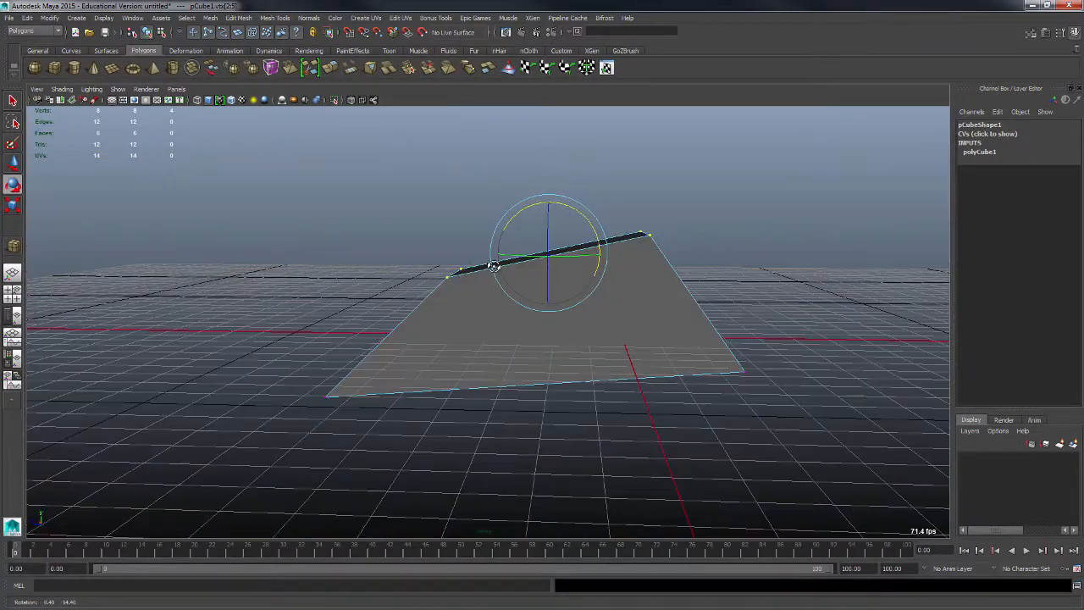
middle_click_drag(626, 302, 571, 300, "alt")
Rotate the four vertices of the raised end about X, and try rotating all the vertices together
mouse_move(575, 189)
left_mouse_down()
mouse_move(720, 388)
mouse_move(641, 382)
mouse_move(590, 325)
left_mouse_up()
left_click_drag(570, 286, 576, 356, "alt")
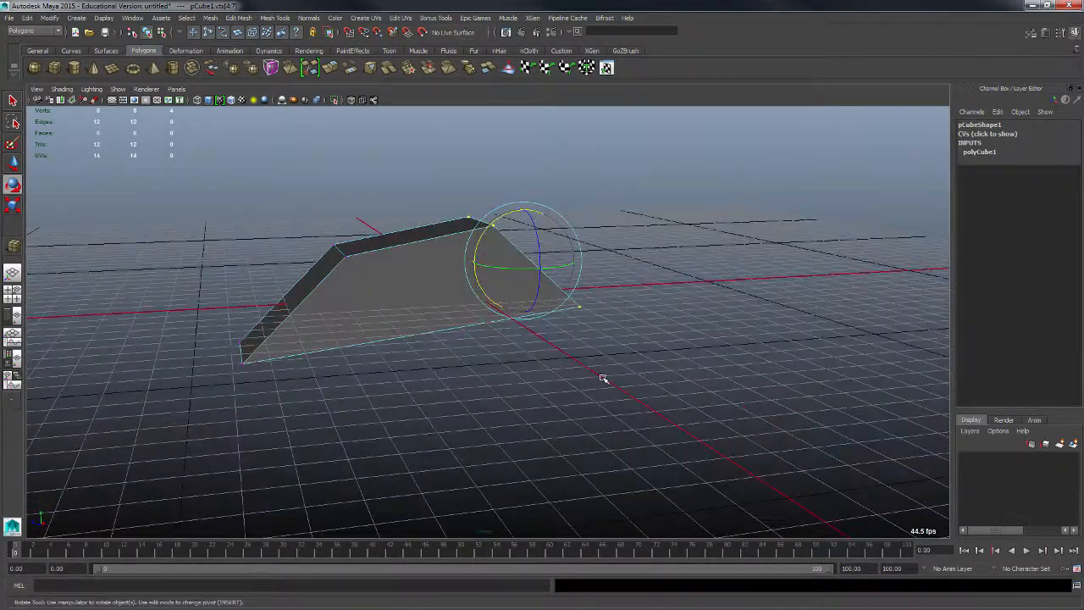
left_click_drag(143, 144, 637, 421)
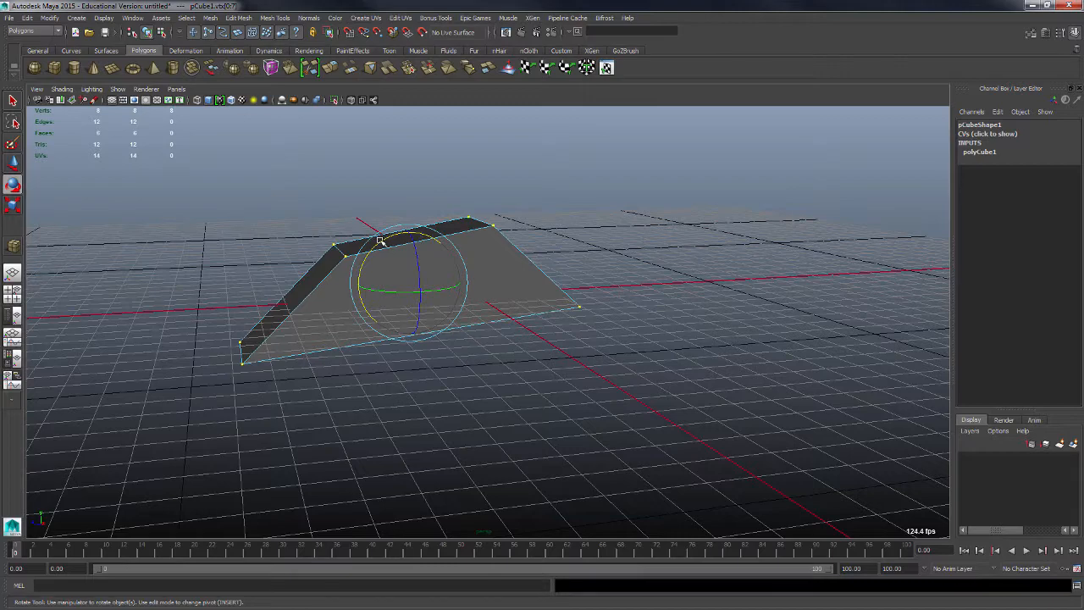
mouse_move(380, 241)
left_mouse_down()
mouse_move(372, 258)
mouse_move(416, 242)
mouse_move(366, 264)
mouse_move(415, 239)
mouse_move(371, 264)
mouse_move(395, 254)
left_mouse_up()
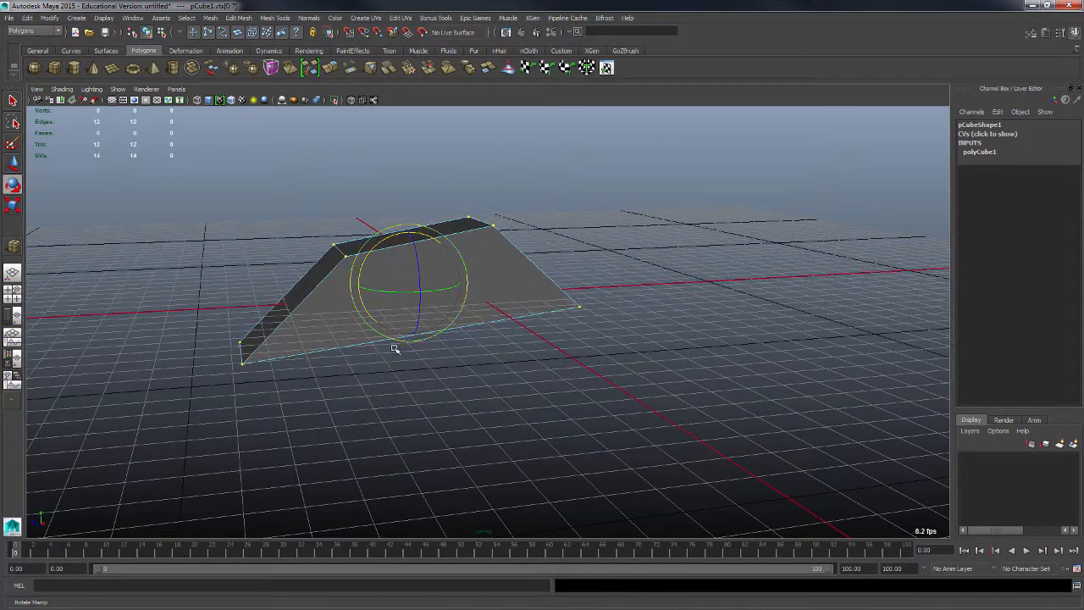
left_click_drag(394, 348, 414, 327, "alt")
left_click_drag(496, 339, 421, 329, "alt")
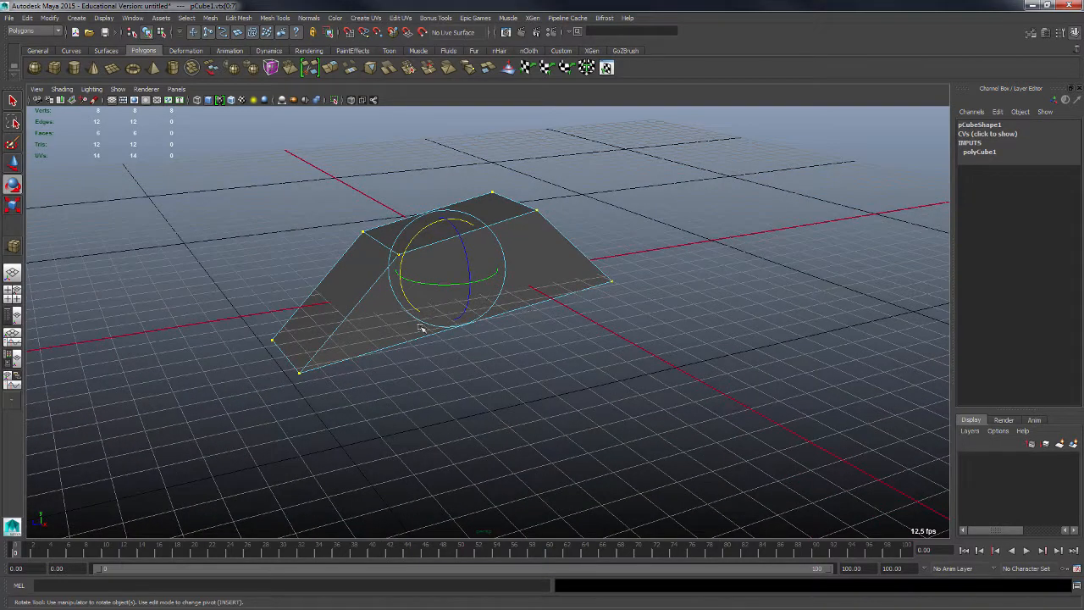
Try scaling all the vertices along X with the Scale tool and undo each attempt
left_click(13, 206)
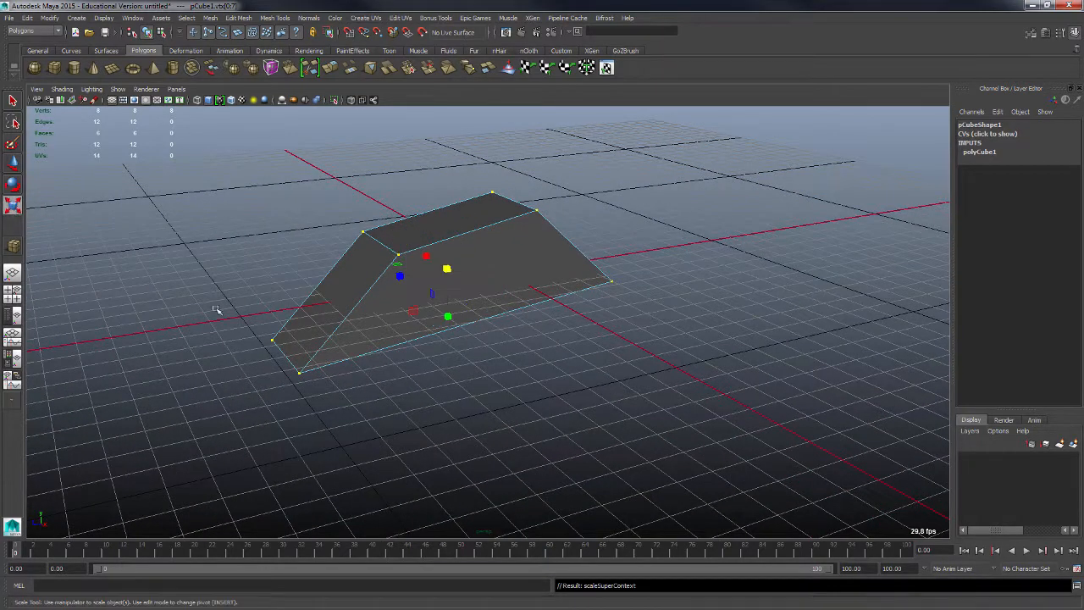
left_click_drag(218, 310, 371, 281, "alt")
key("ctrl+z")
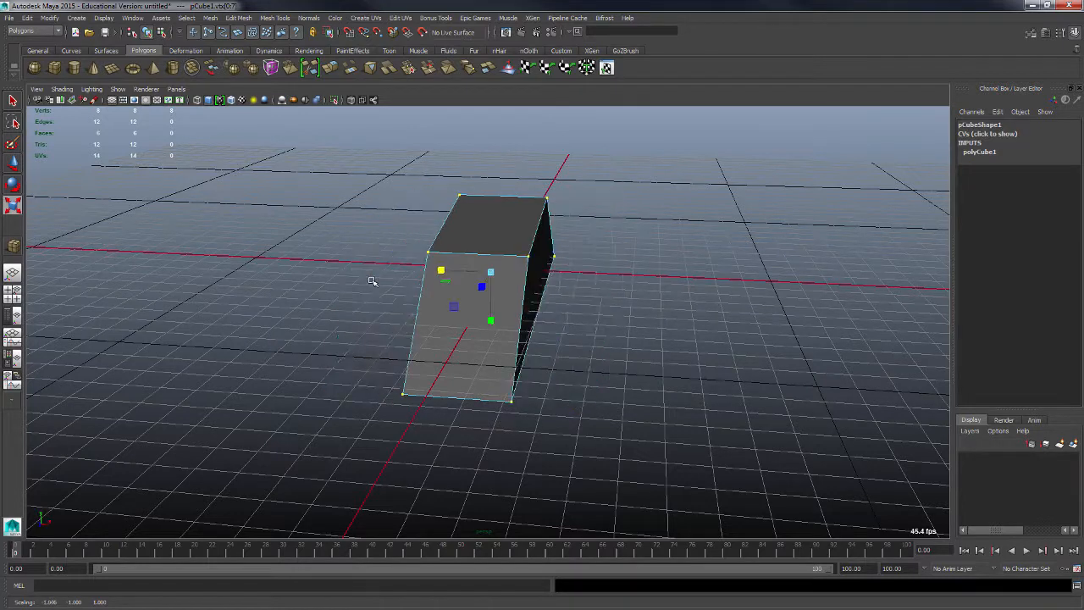
left_click_drag(439, 270, 399, 271)
key("ctrl+z")
left_click_drag(441, 269, 395, 262)
key("ctrl+z")
Select the far end's two bottom vertices and scale them farther apart along X
left_click_drag(511, 280, 488, 284, "alt")
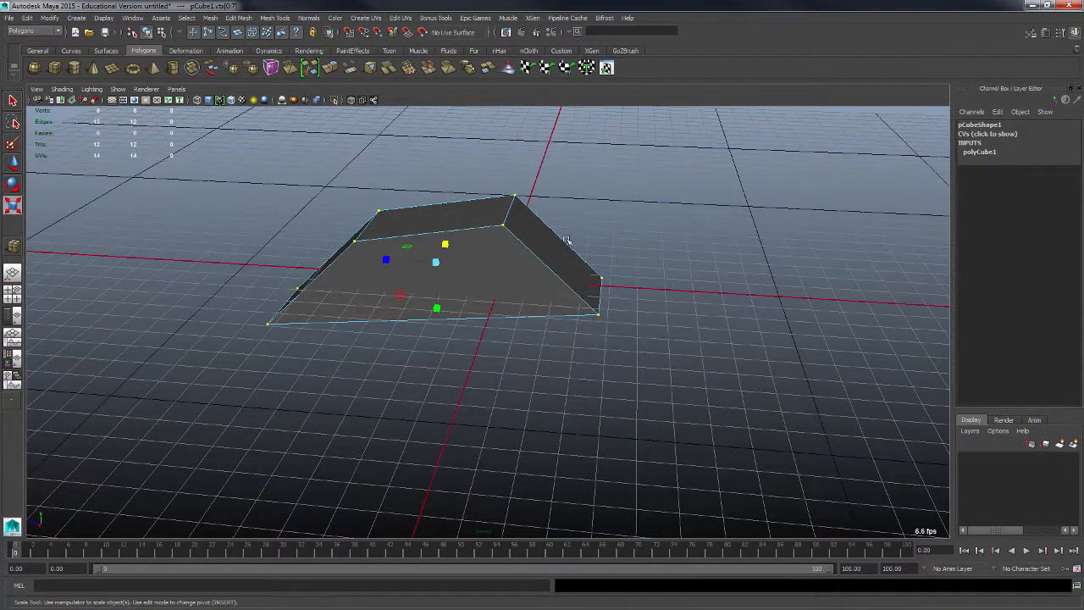
left_click_drag(683, 350, 645, 321, "alt")
left_click_drag(477, 240, 425, 228)
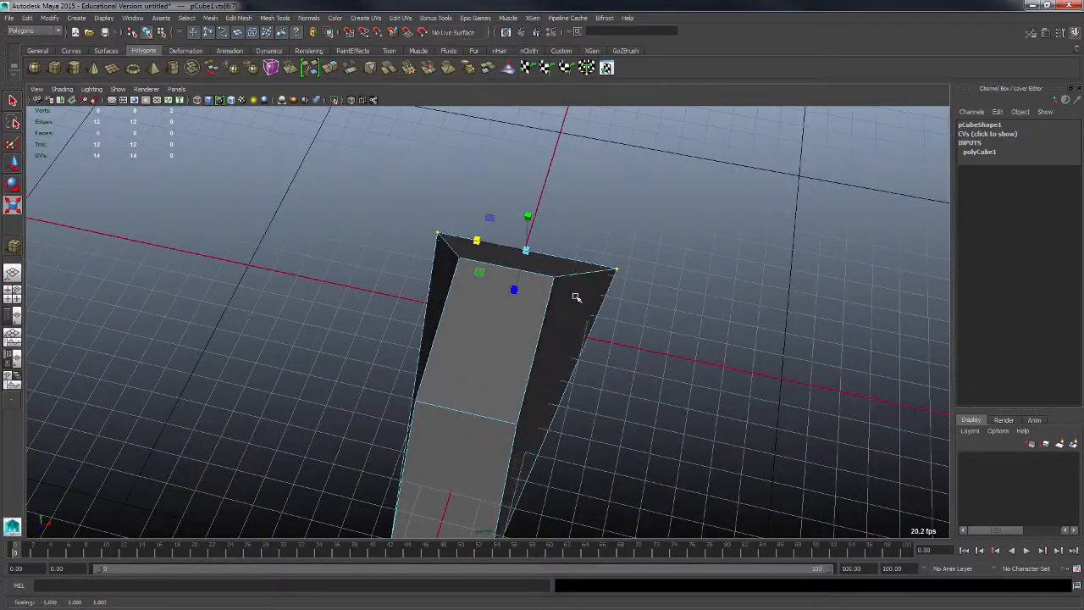
Scale the opposite end's top vertex pair and its bottom vertex pair along X
left_click_drag(664, 340, 347, 265, "alt")
left_click_drag(402, 304, 484, 312, "alt")
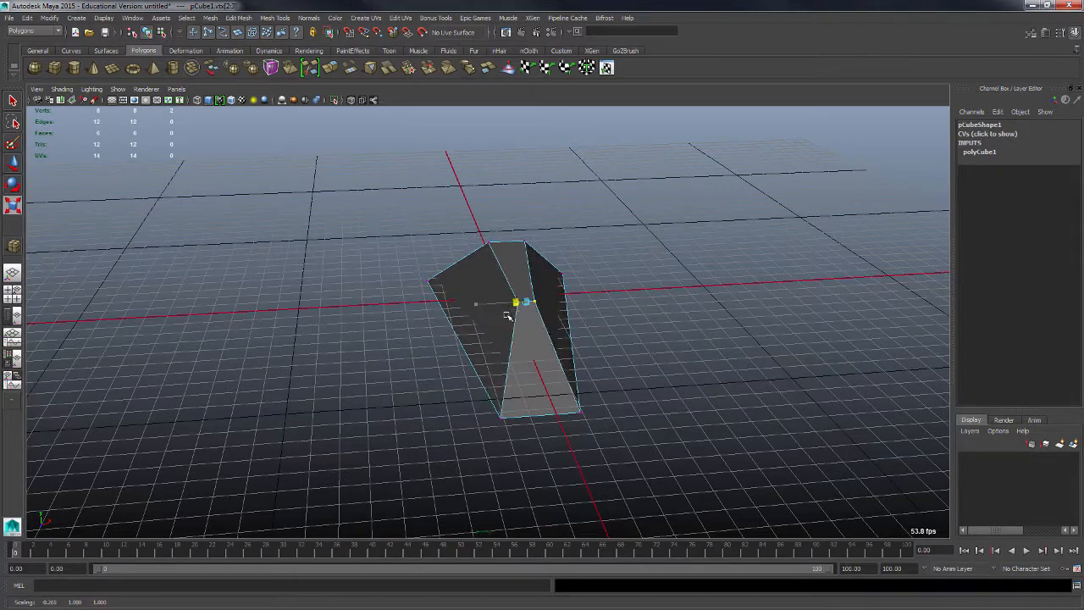
left_click_drag(504, 315, 427, 413, "alt")
left_click_drag(544, 470, 545, 471)
left_click_drag(544, 471, 554, 393, "alt")
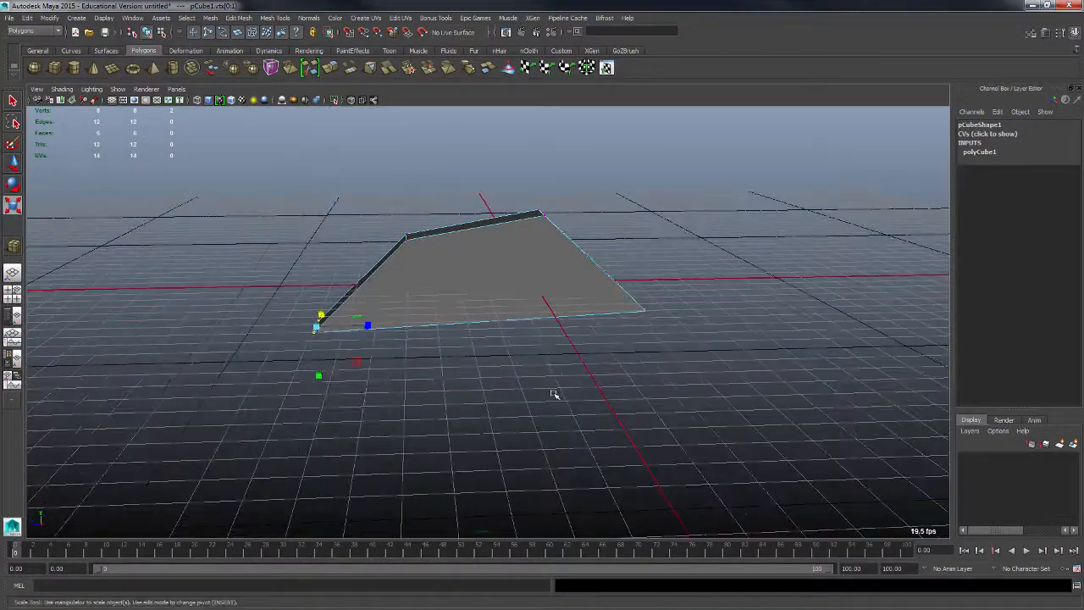
Select all the vertices, raise the whole shape along Y with the Move tool, and clear the selection
left_click_drag(275, 147, 660, 403)
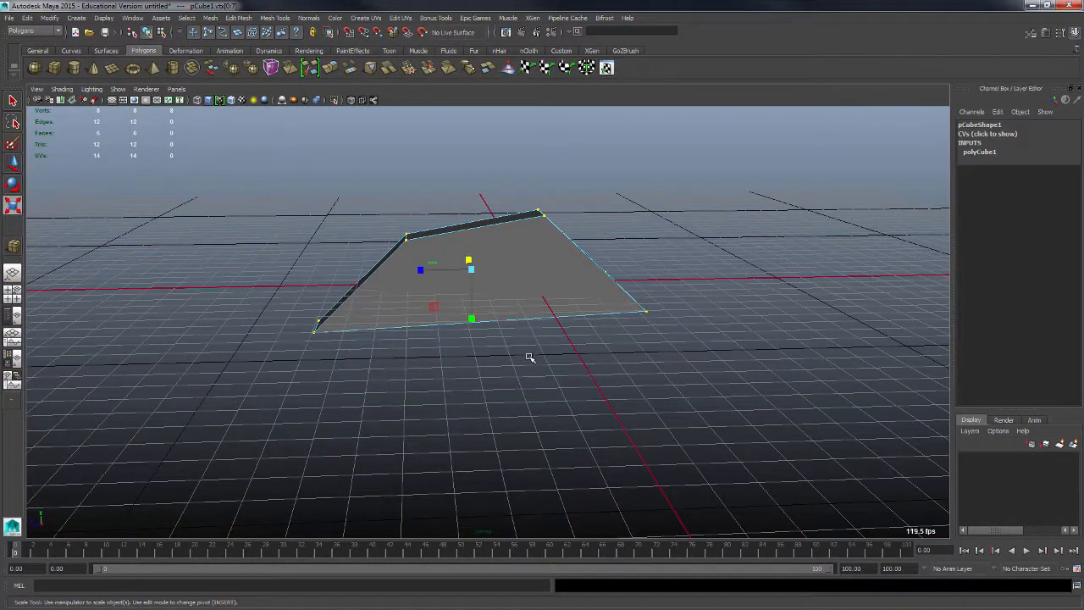
key("w")
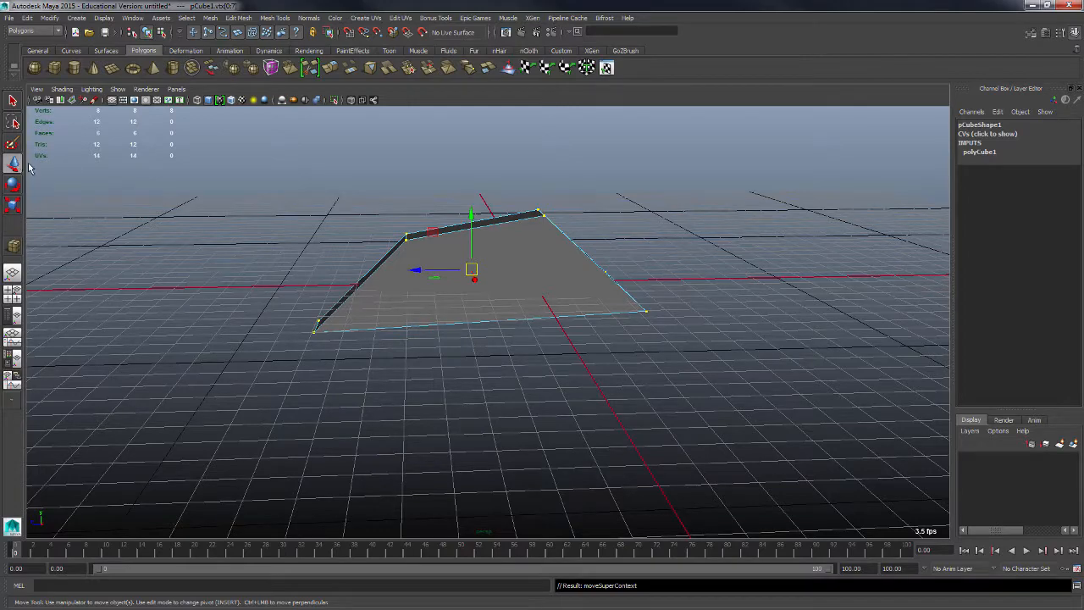
left_click_drag(464, 218, 462, 174)
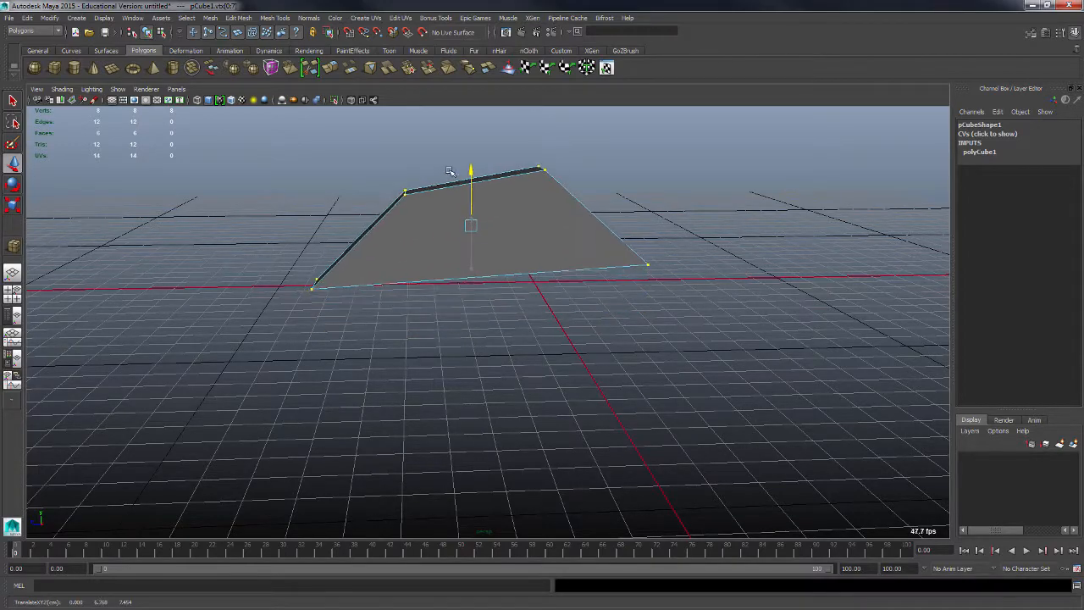
left_click_drag(400, 296, 450, 313, "alt")
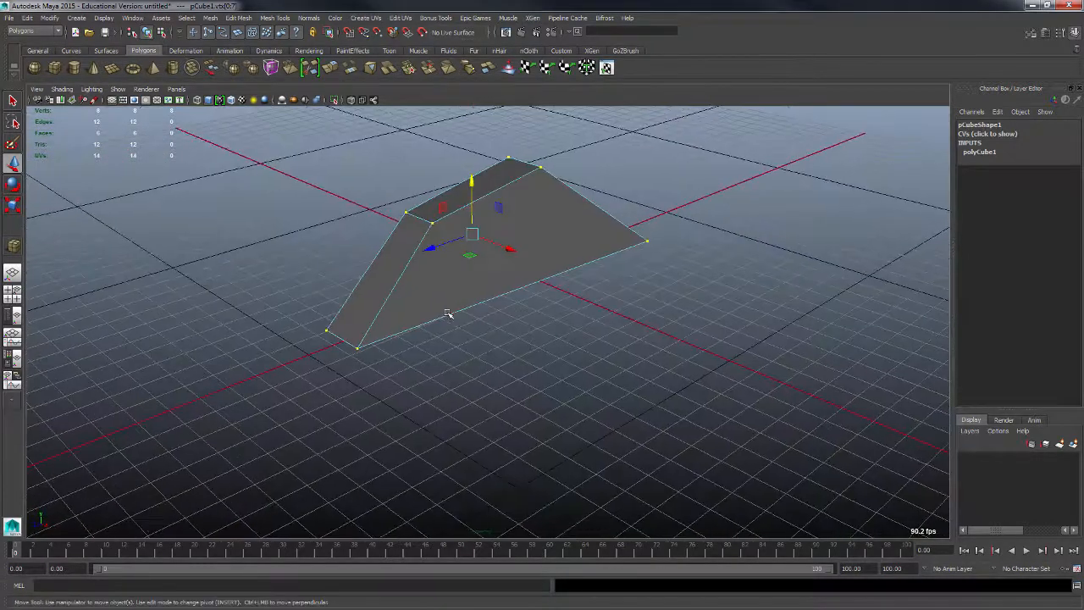
left_click(558, 333)
Switch the shape to edge selection mode and select the short top edge at the far end
left_click_drag(558, 333, 457, 318, "alt")
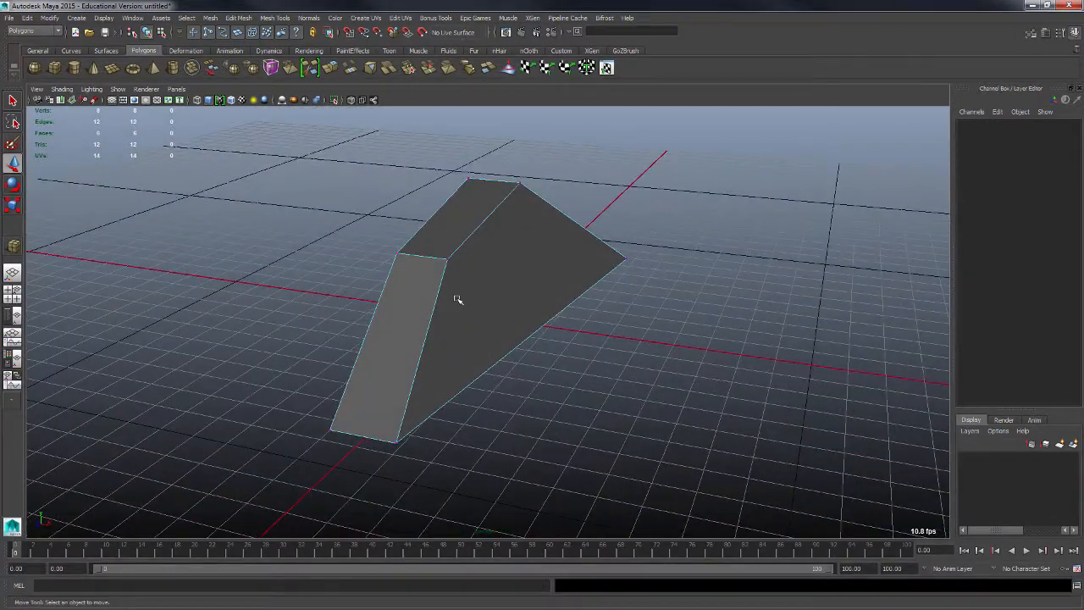
right_click(447, 248)
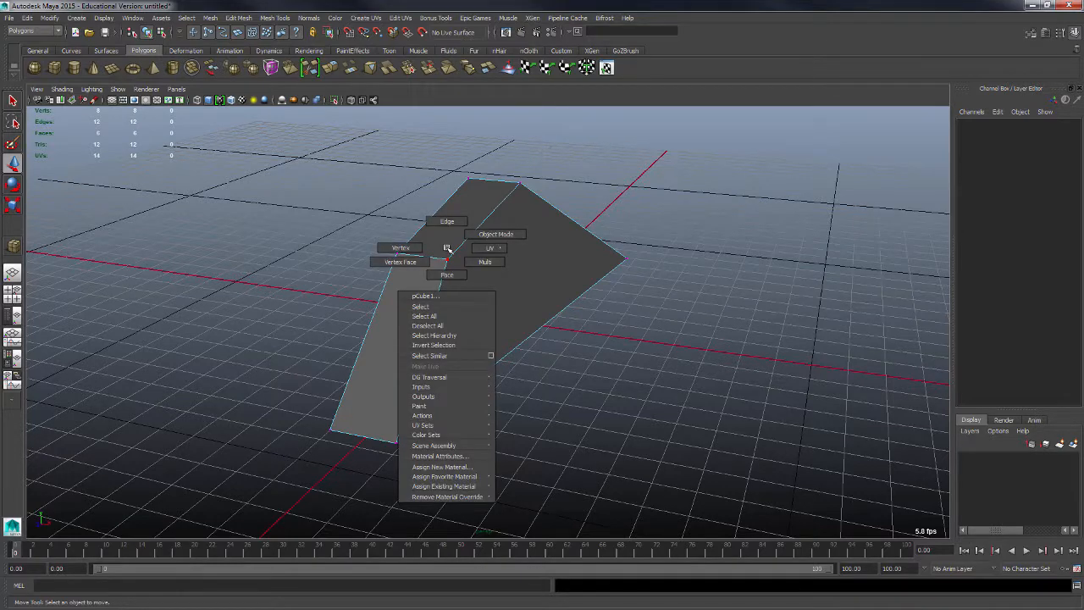
left_click_drag(453, 225, 501, 187, "alt")
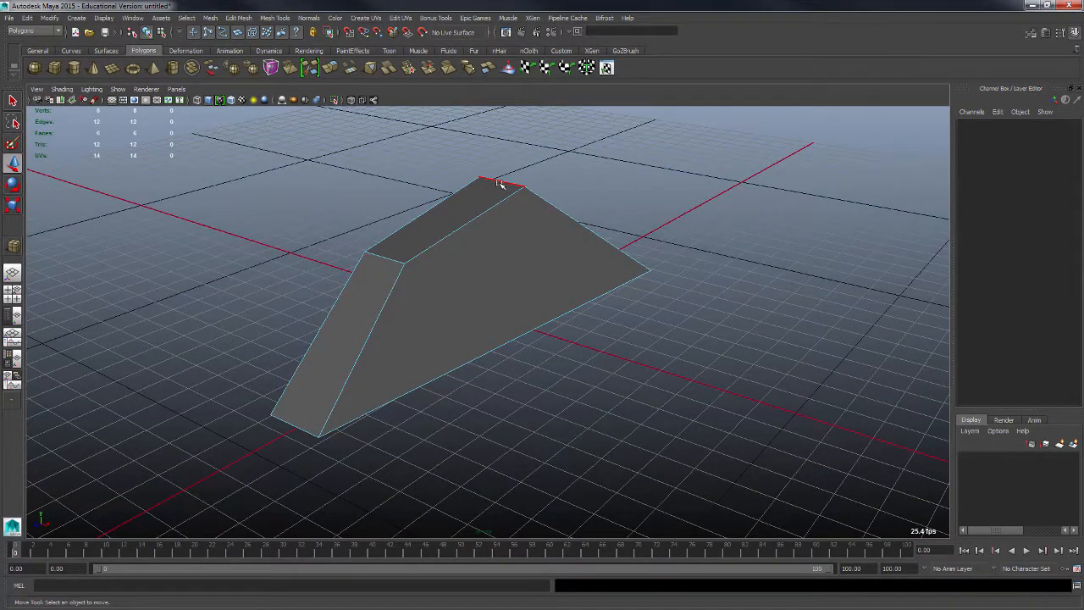
left_click(500, 184)
left_click_drag(506, 243, 504, 261, "alt")
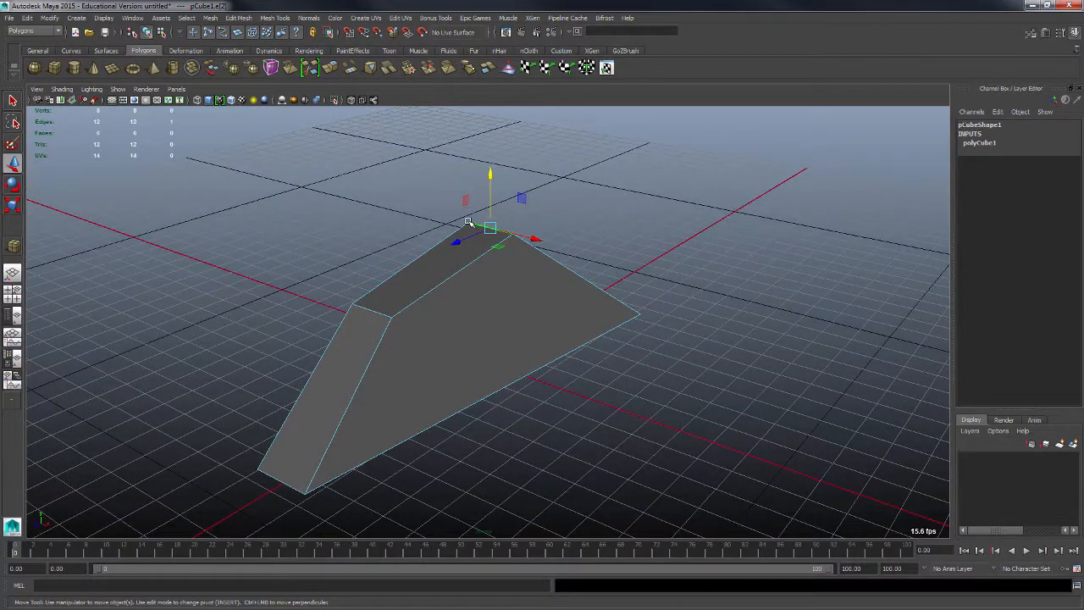
middle_click_drag(522, 216, 513, 271, "alt")
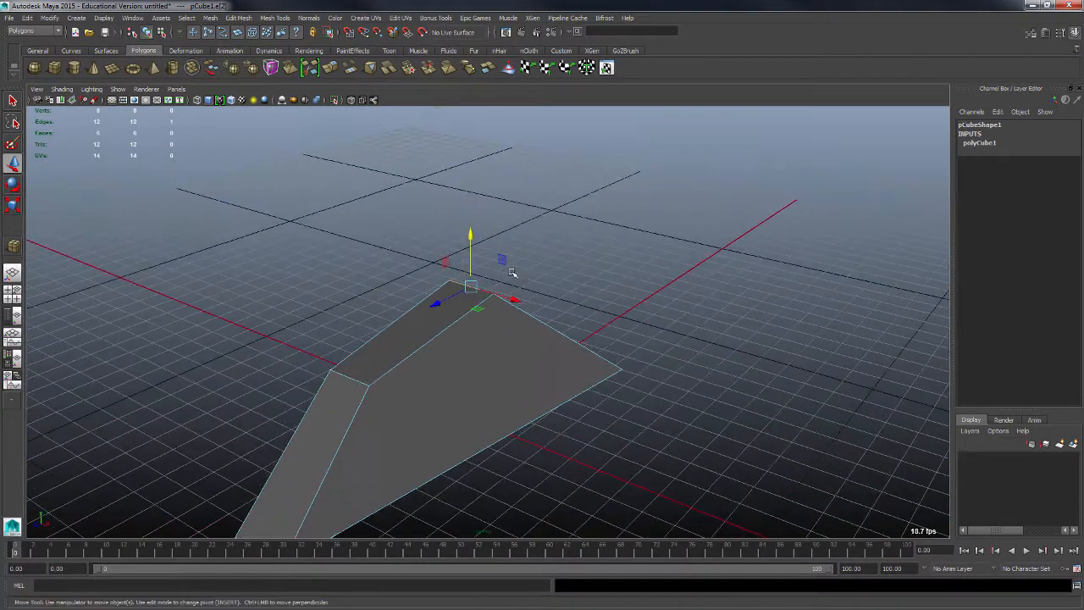
left_click_drag(513, 271, 485, 317, "alt")
Select both long edges of the top face and move them together in the YZ plane
left_click(489, 329)
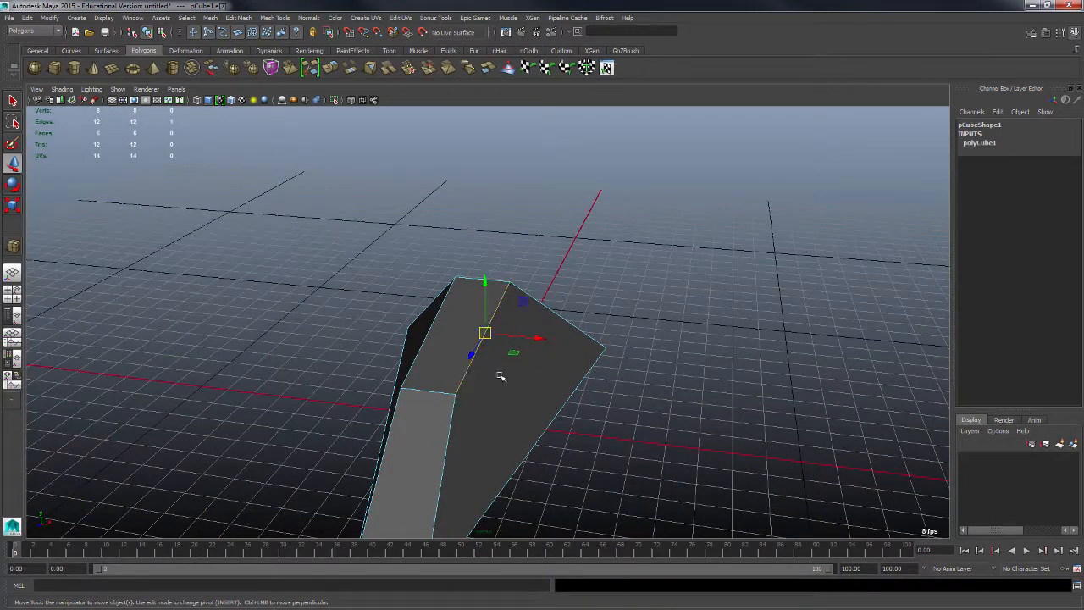
left_click(628, 397)
left_click_drag(655, 415, 479, 321, "alt")
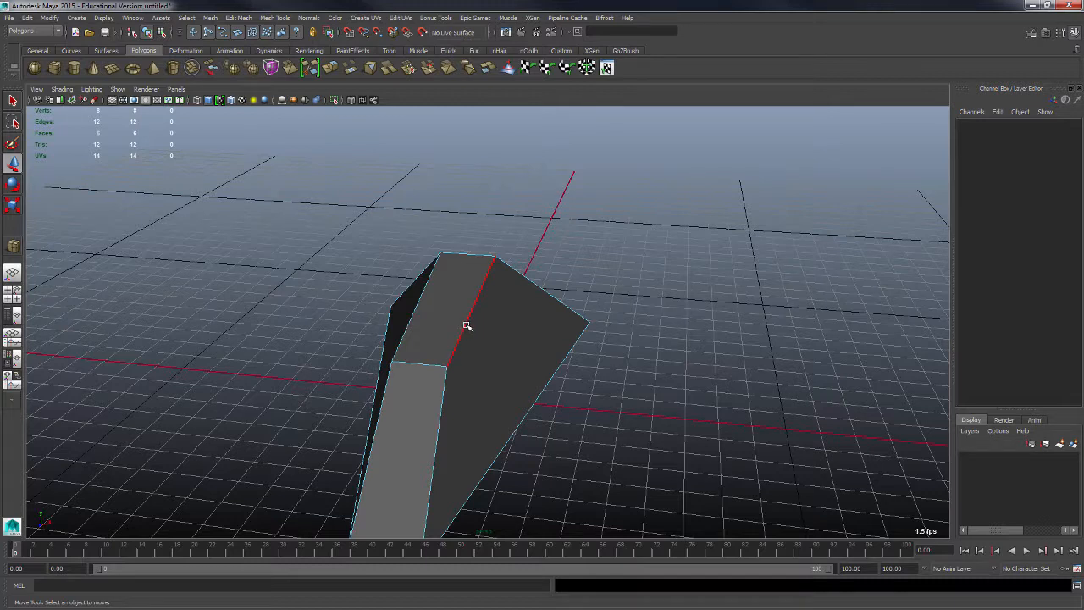
left_click(466, 326)
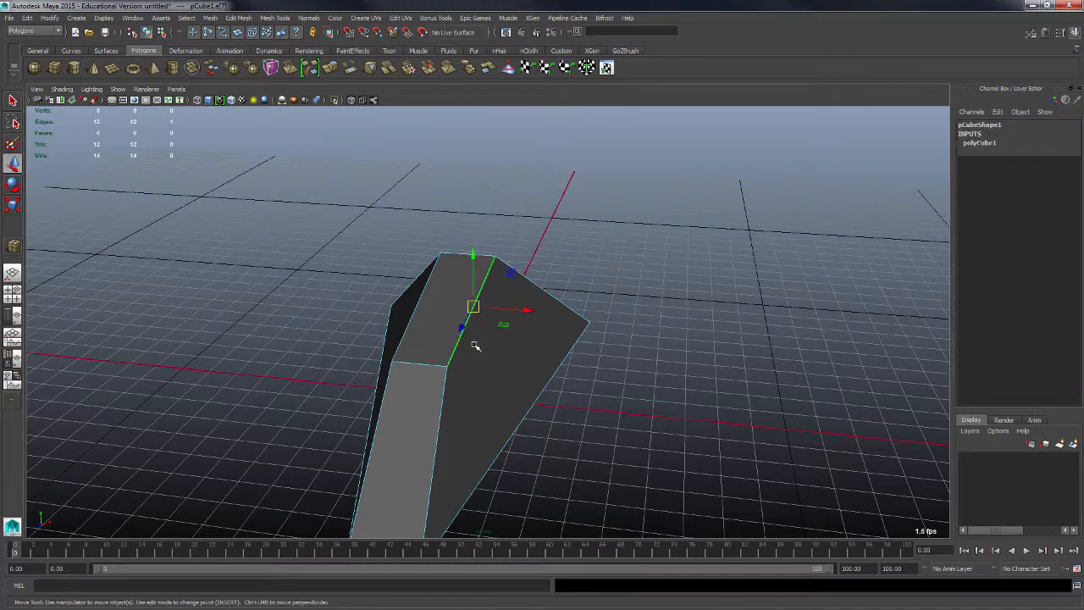
left_click_drag(475, 345, 494, 344, "alt")
left_click(435, 321, "shift")
middle_click_drag(479, 343, 473, 303, "alt")
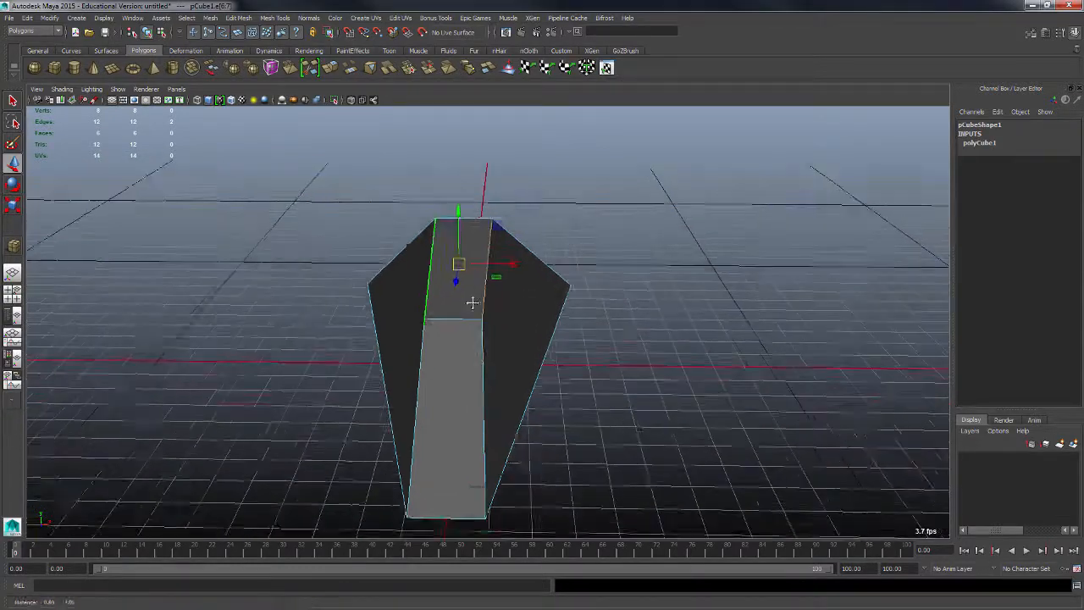
left_click_drag(472, 302, 375, 202, "alt")
mouse_move(375, 201)
middle_mouse_down()
mouse_move(398, 224)
mouse_move(371, 219)
mouse_move(354, 232)
mouse_move(371, 208)
middle_mouse_up()
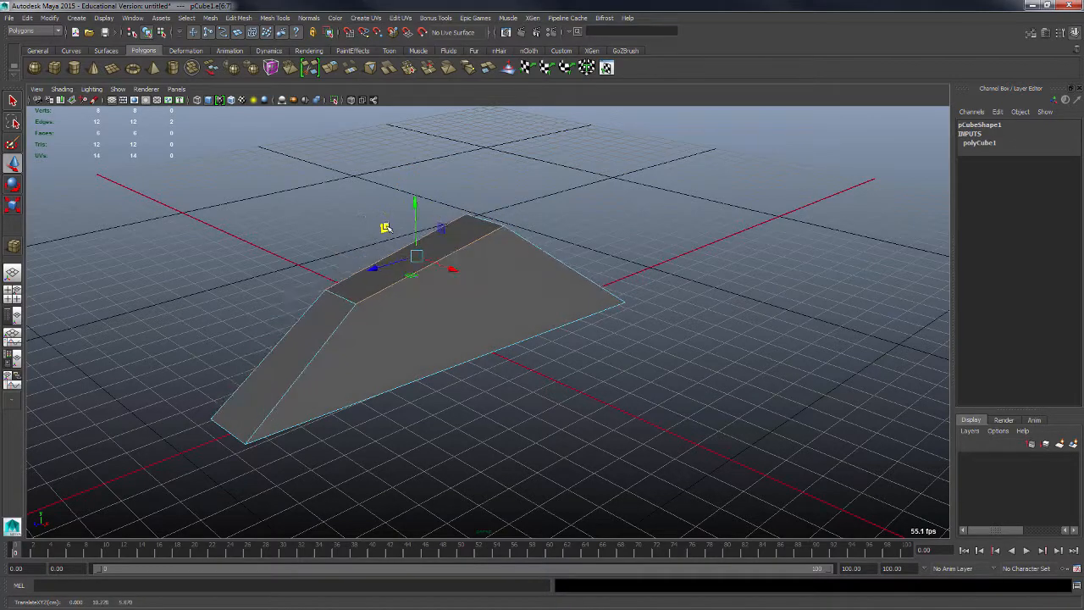
left_click_drag(372, 208, 328, 306, "alt")
Select both long bottom edges of the shape and scale them together along X
left_click(17, 185)
left_click_drag(242, 285, 378, 332, "alt")
left_click(378, 332)
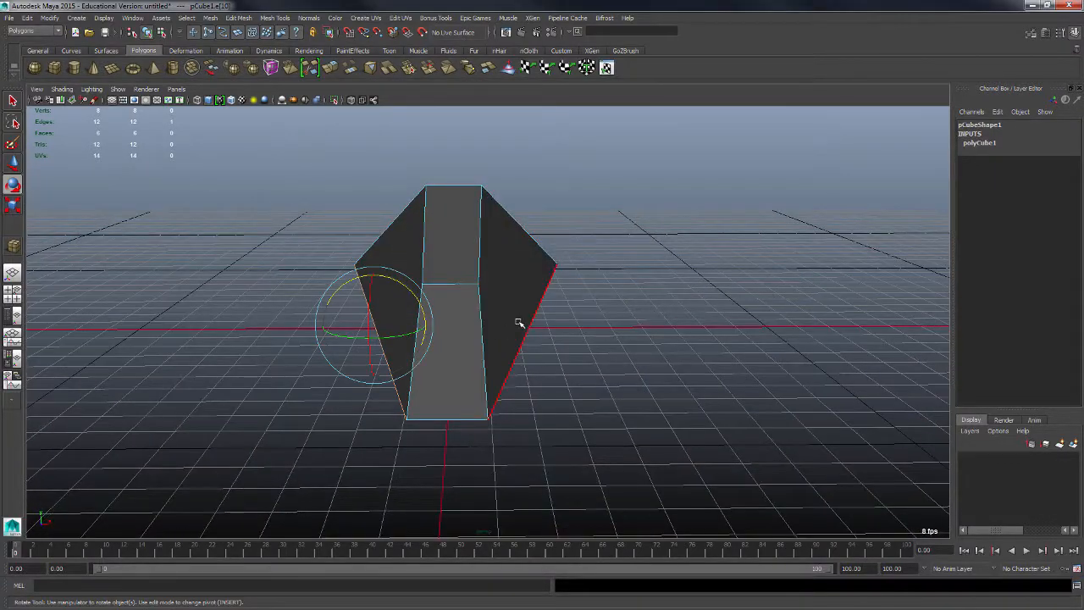
left_click(529, 323, "shift")
left_click_drag(581, 393, 525, 407, "alt")
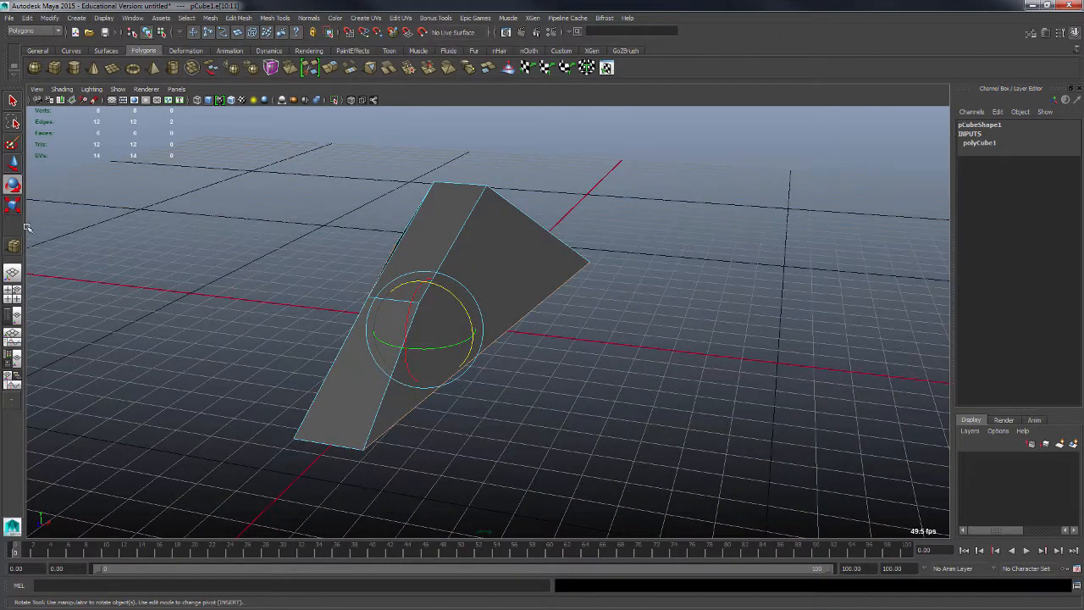
left_click(13, 206)
left_click_drag(442, 382, 376, 370, "alt")
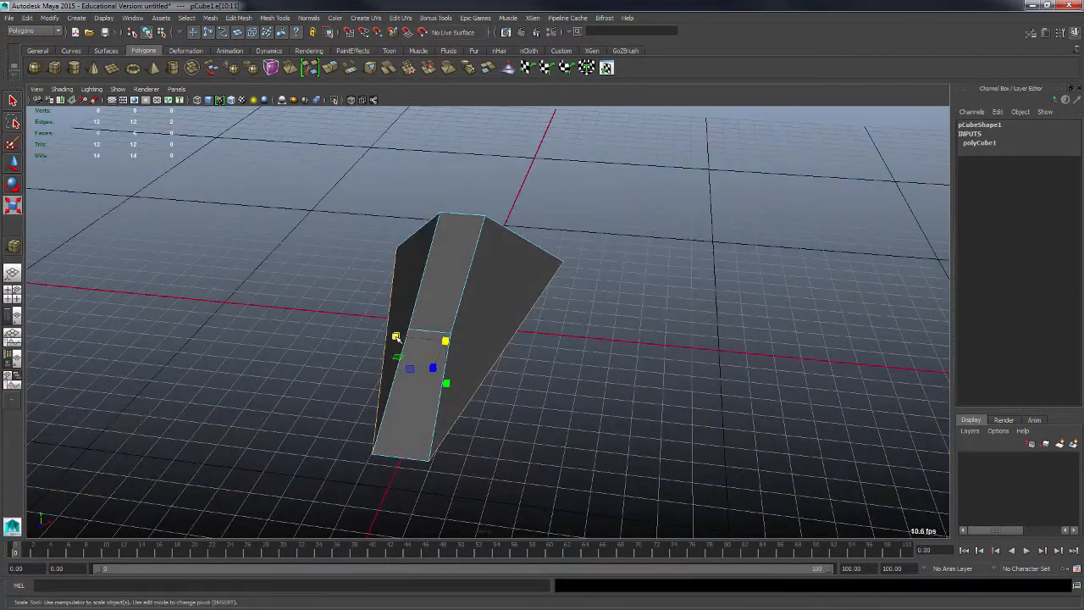
left_click_drag(395, 333, 460, 351)
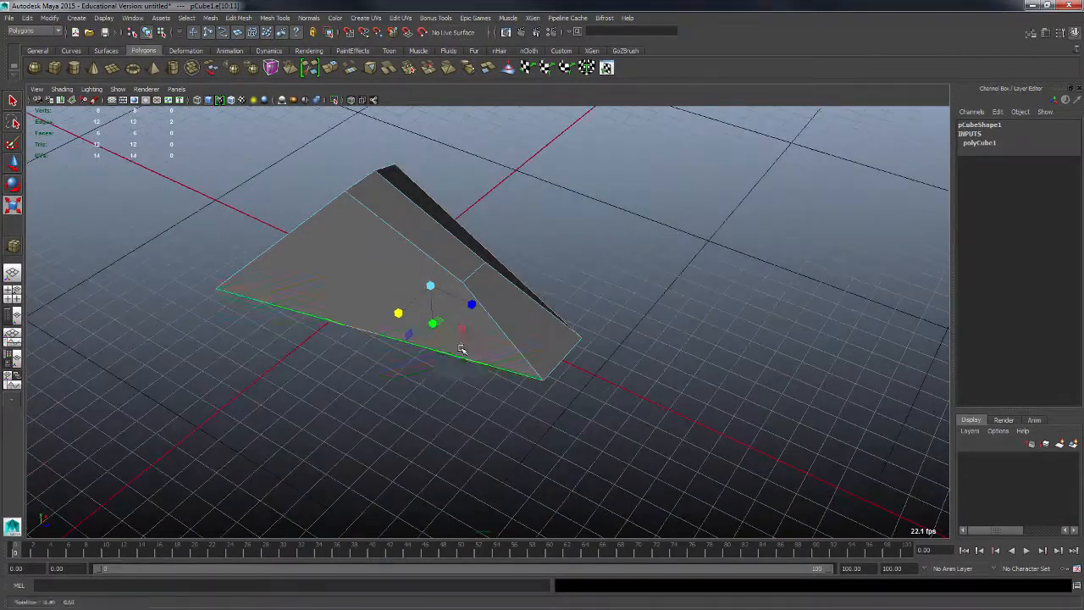
Select the short bottom edges at both ends of the shape and scale them along Z
left_click(559, 363)
left_click_drag(280, 344, 343, 336, "alt")
left_click(261, 305, "shift")
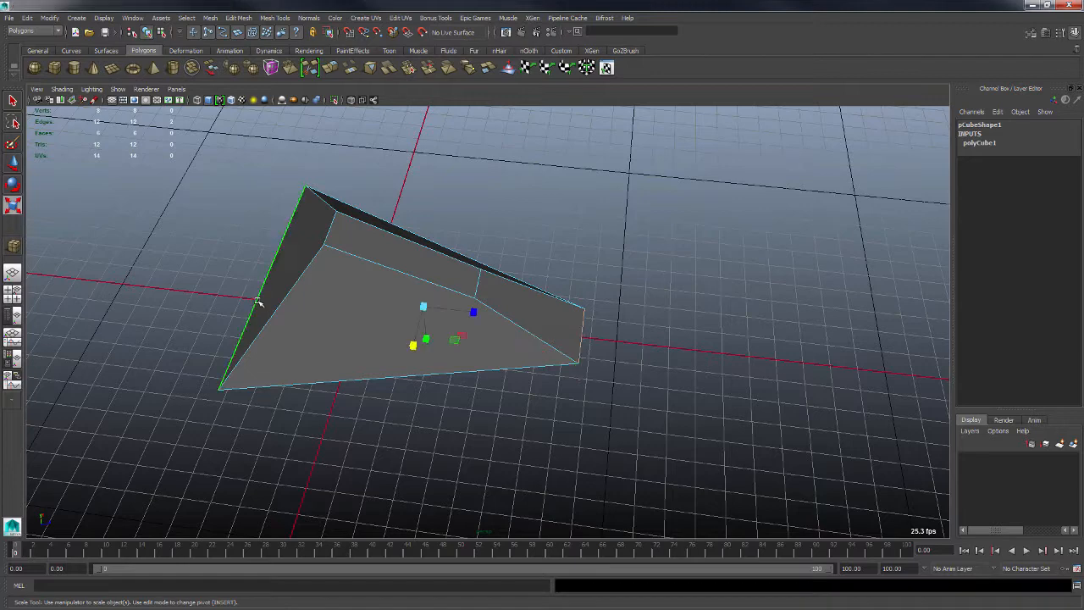
left_click_drag(465, 379, 384, 305, "alt")
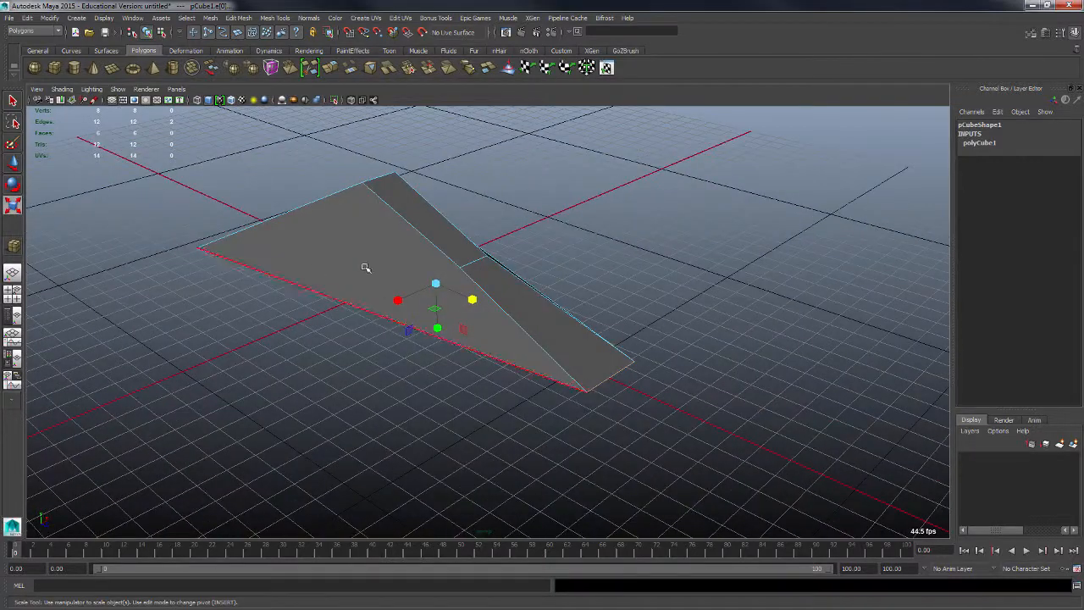
Select the short top edge nearest the narrow end and move it along Y
left_click(475, 265)
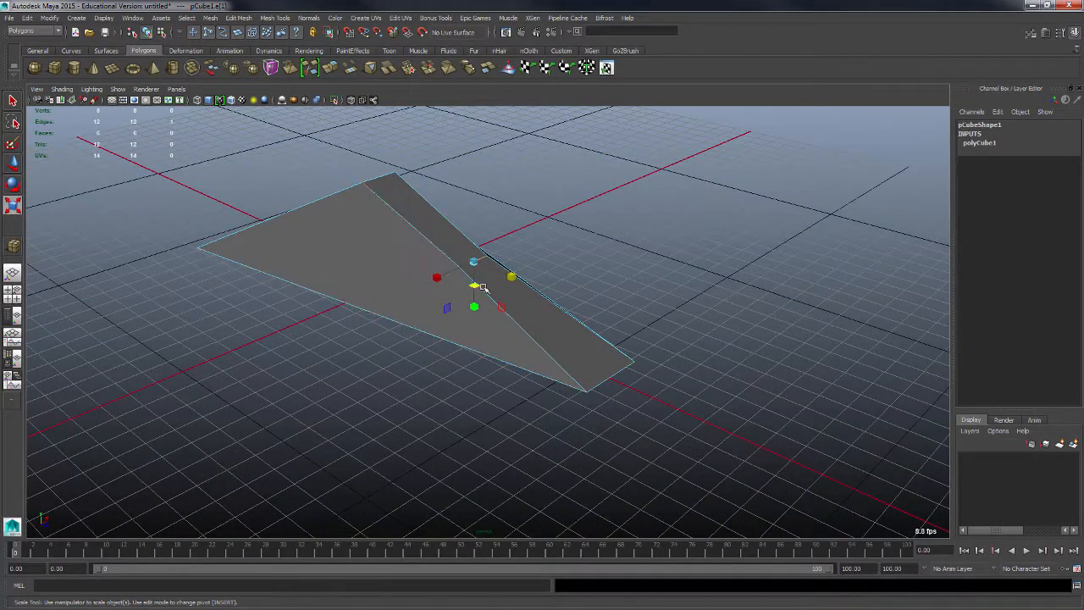
key("w")
left_click_drag(476, 218, 460, 338)
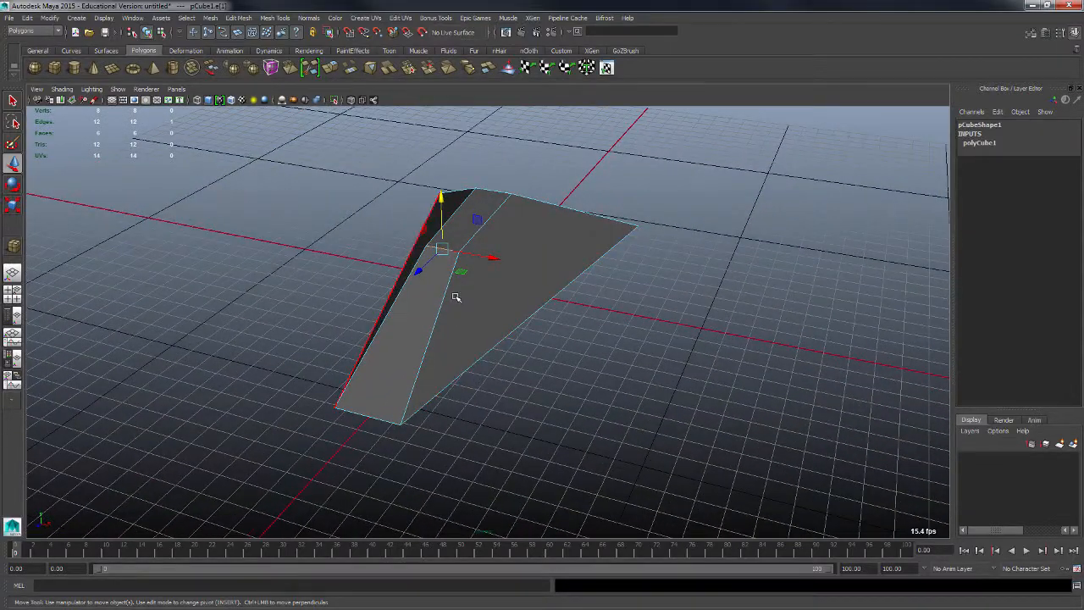
Switch the shape to face selection mode, select the top face and move it in the YZ plane
right_click(456, 297)
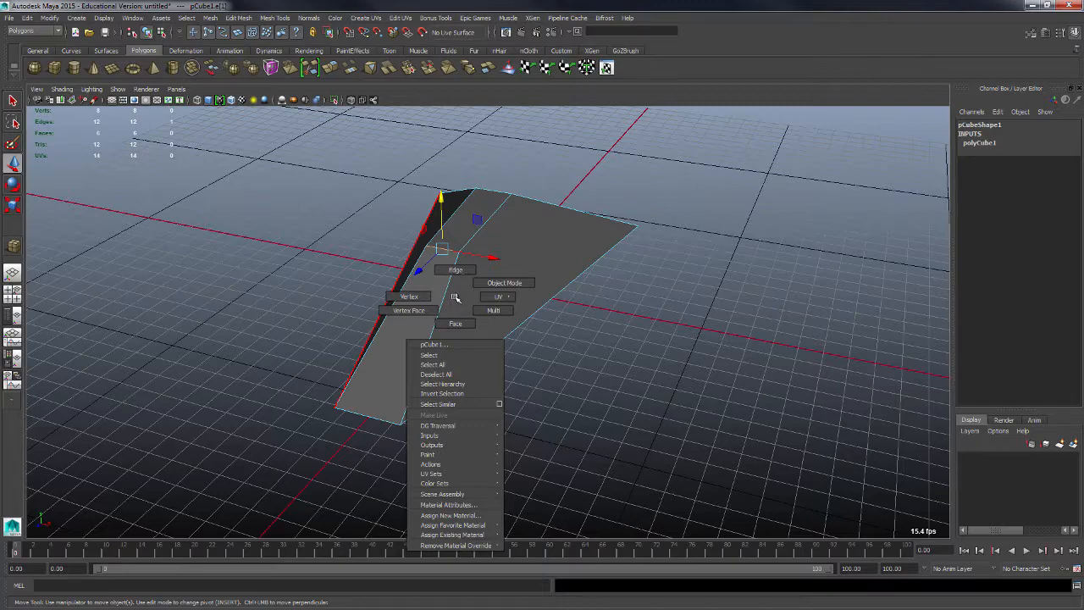
left_click(455, 322)
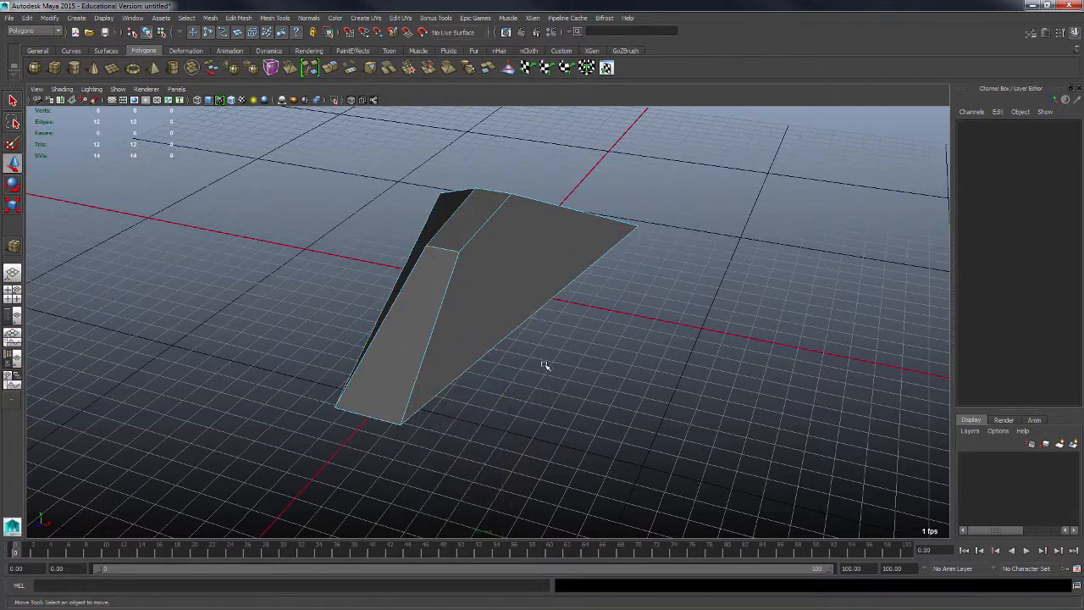
left_click_drag(542, 297, 474, 234, "alt")
left_click(475, 234)
left_click_drag(491, 334, 581, 399, "alt")
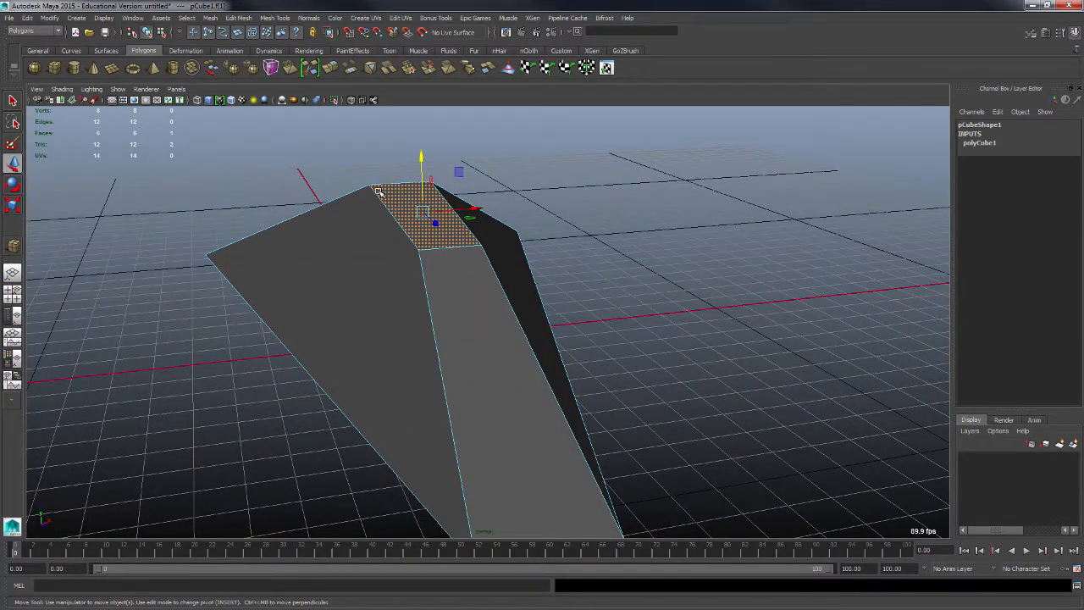
left_click_drag(525, 281, 426, 294, "alt")
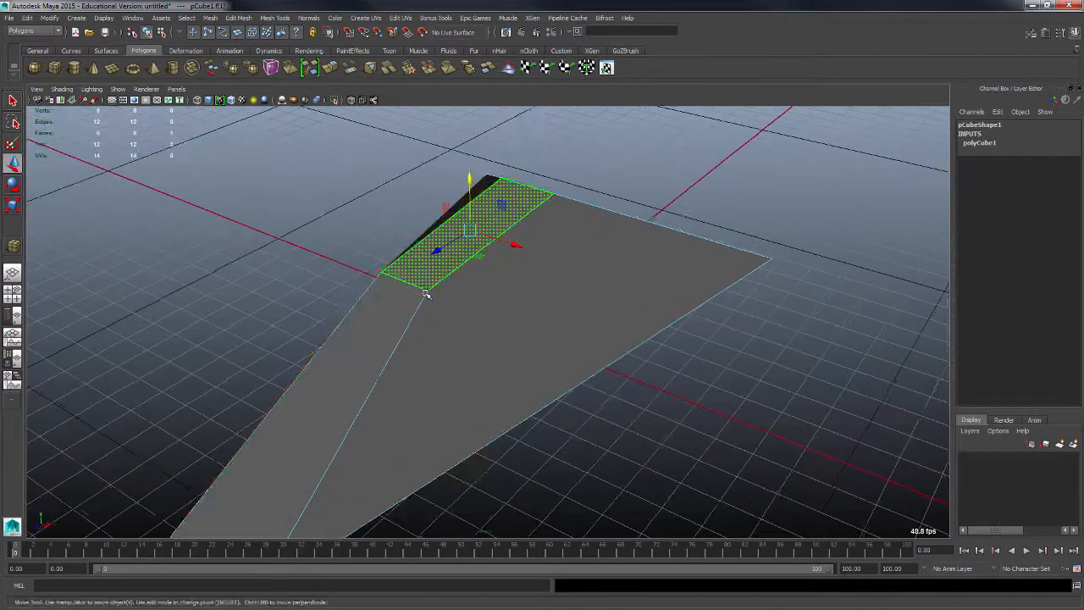
left_click_drag(537, 290, 487, 265, "alt")
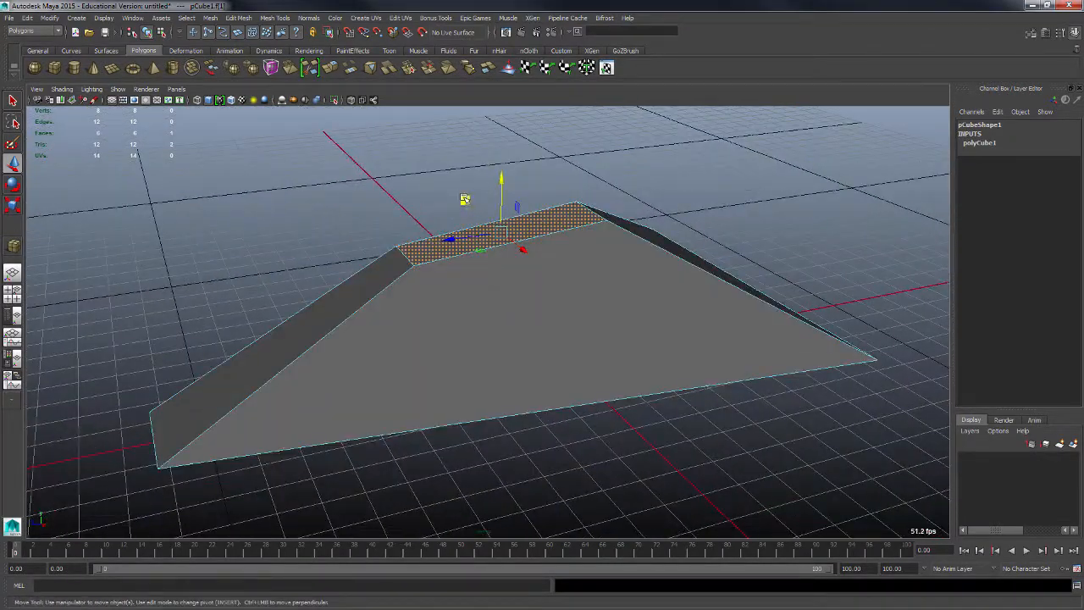
left_click_drag(465, 199, 549, 209)
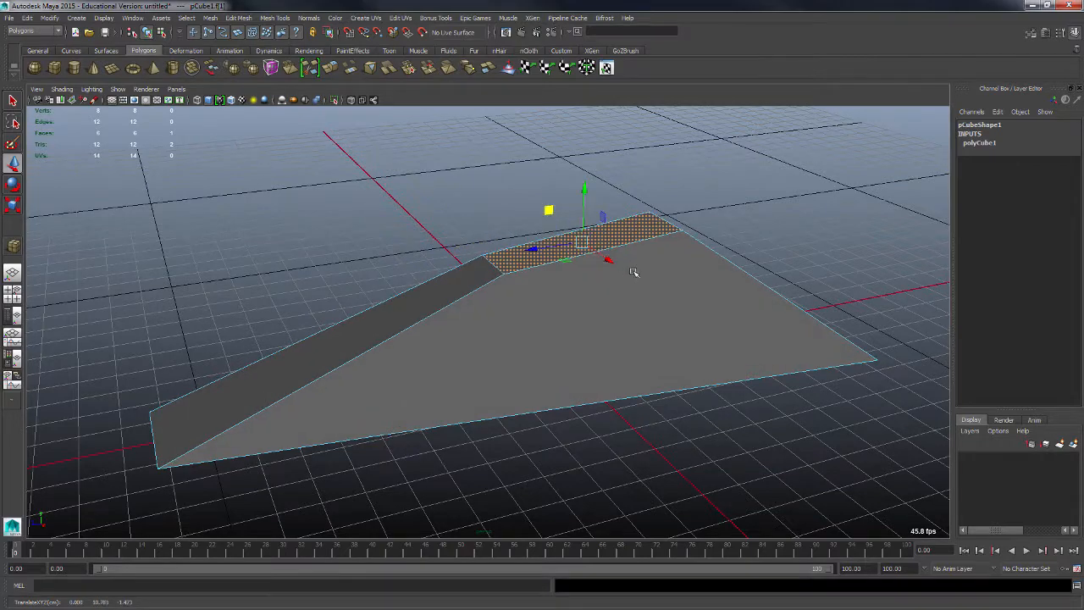
Select the sloped face at the wide end and move it in the YZ plane
left_click_drag(634, 272, 352, 335, "alt")
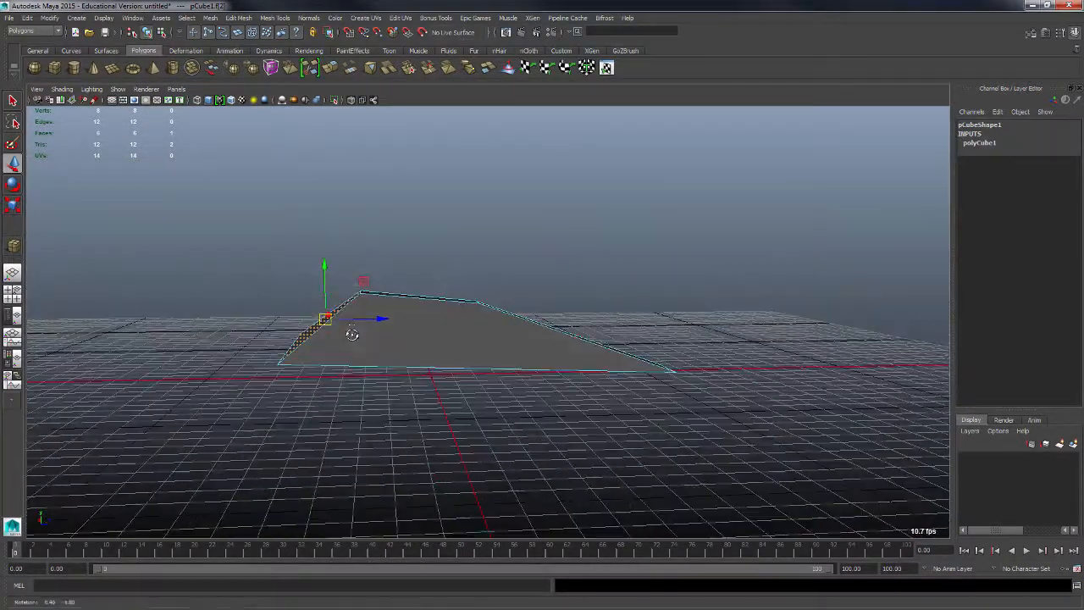
left_click_drag(364, 282, 377, 357)
scroll(458, 375, "down", 3)
left_click_drag(457, 376, 392, 428, "alt")
scroll(465, 405, "up", 3)
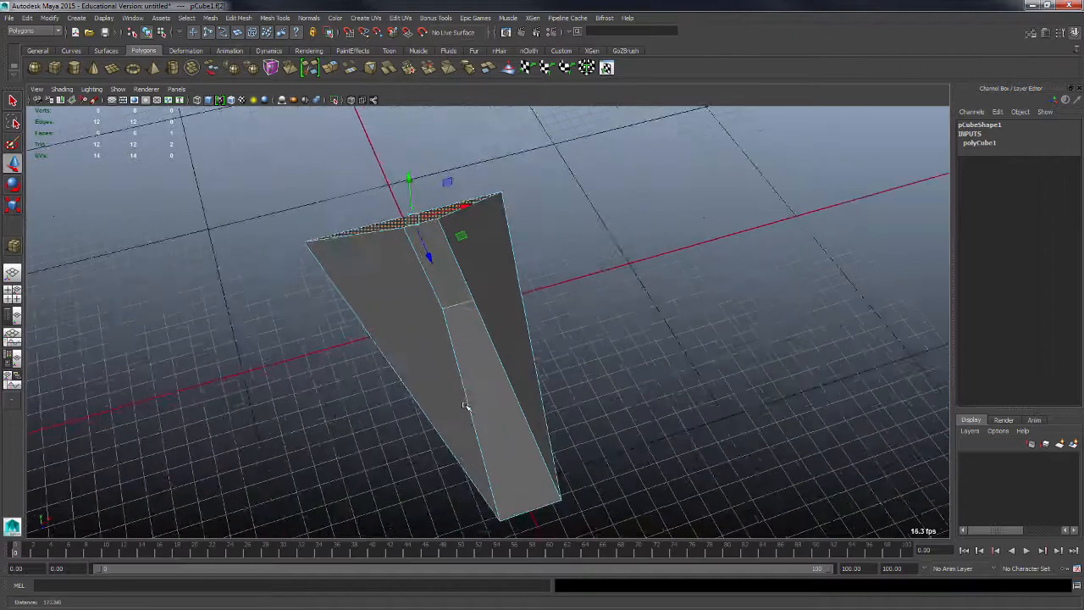
left_click_drag(465, 405, 551, 421, "alt")
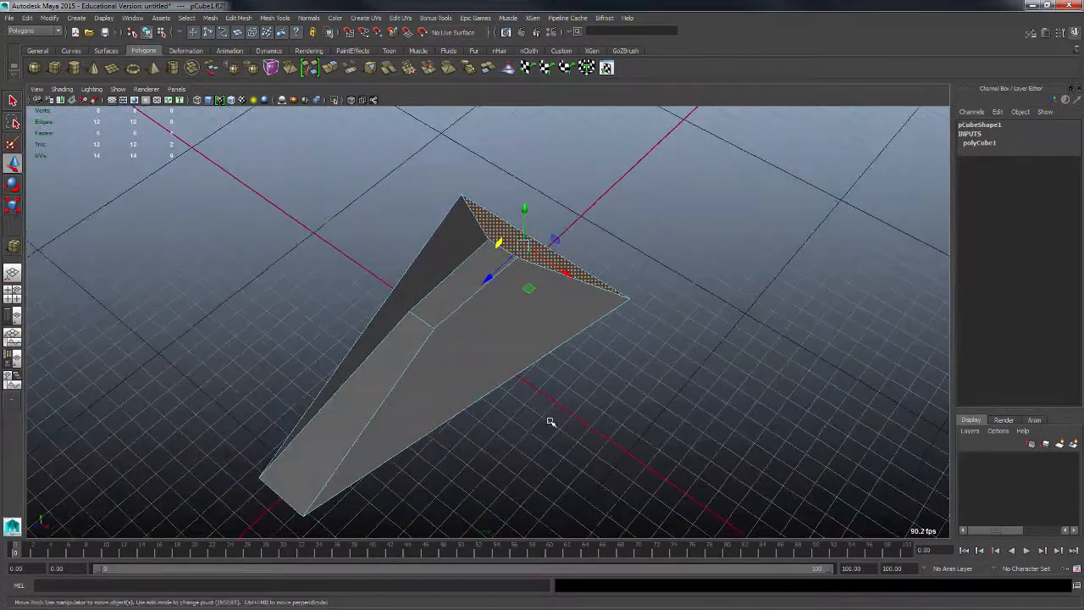
Alternate the shape between vertex, edge and face selection modes, ending in vertex mode
right_click(543, 312)
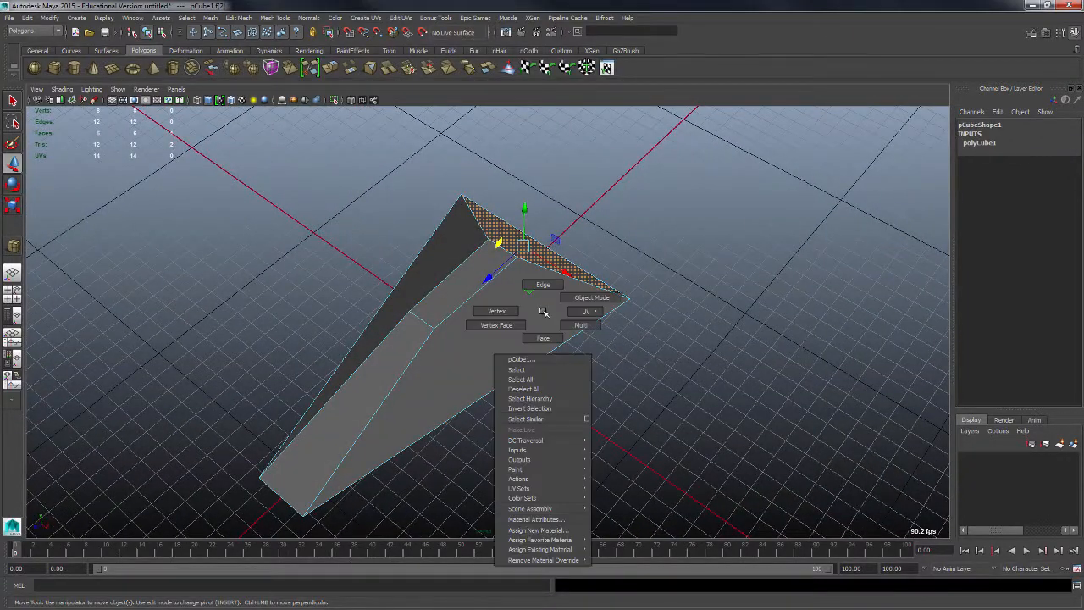
left_click(496, 311)
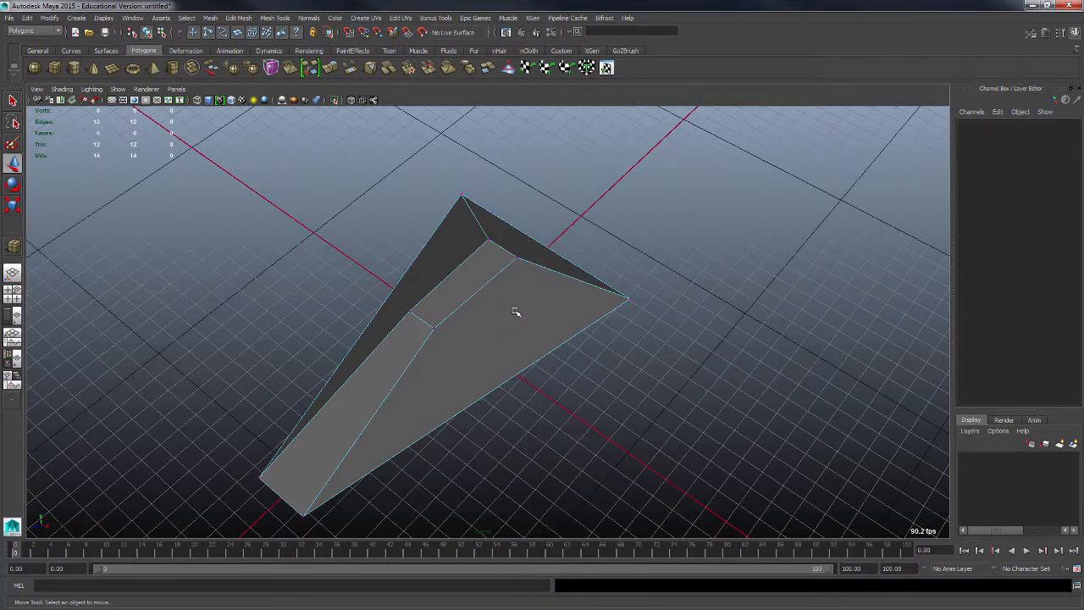
key("F9")
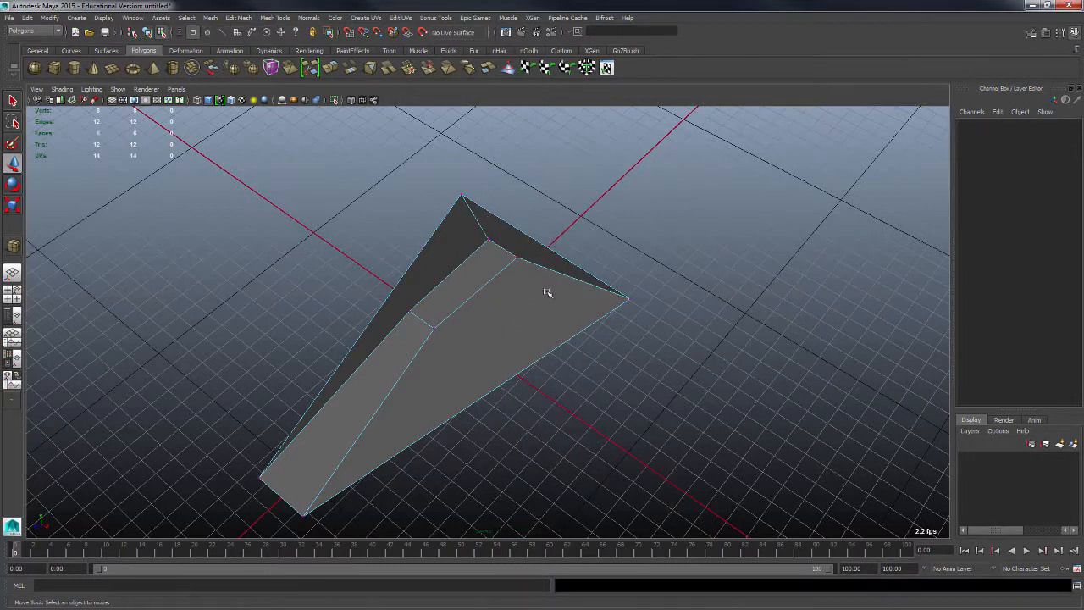
left_click(504, 280)
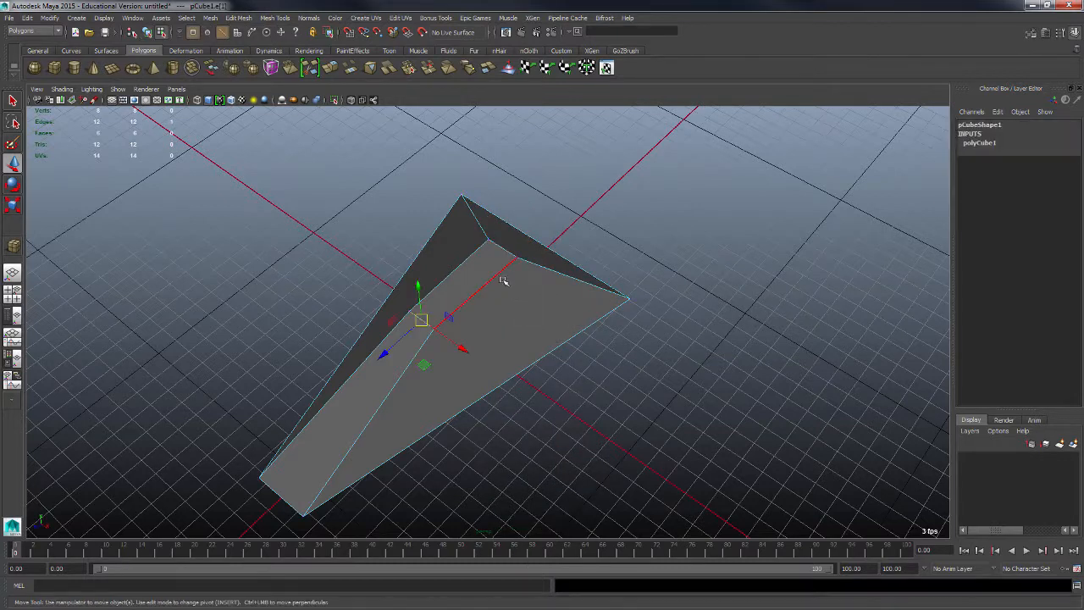
key("F11")
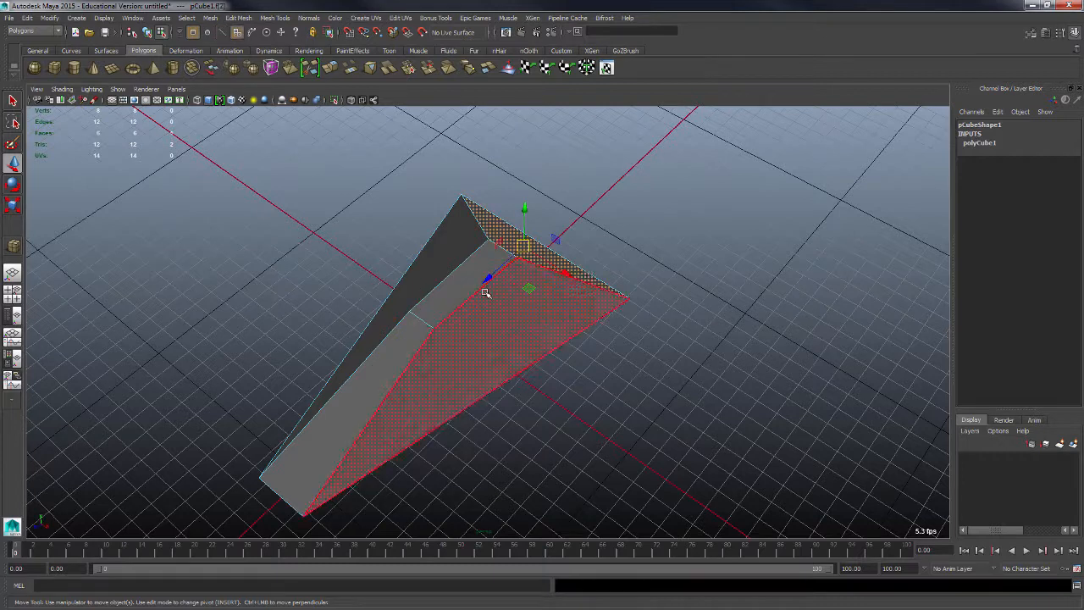
key("F10")
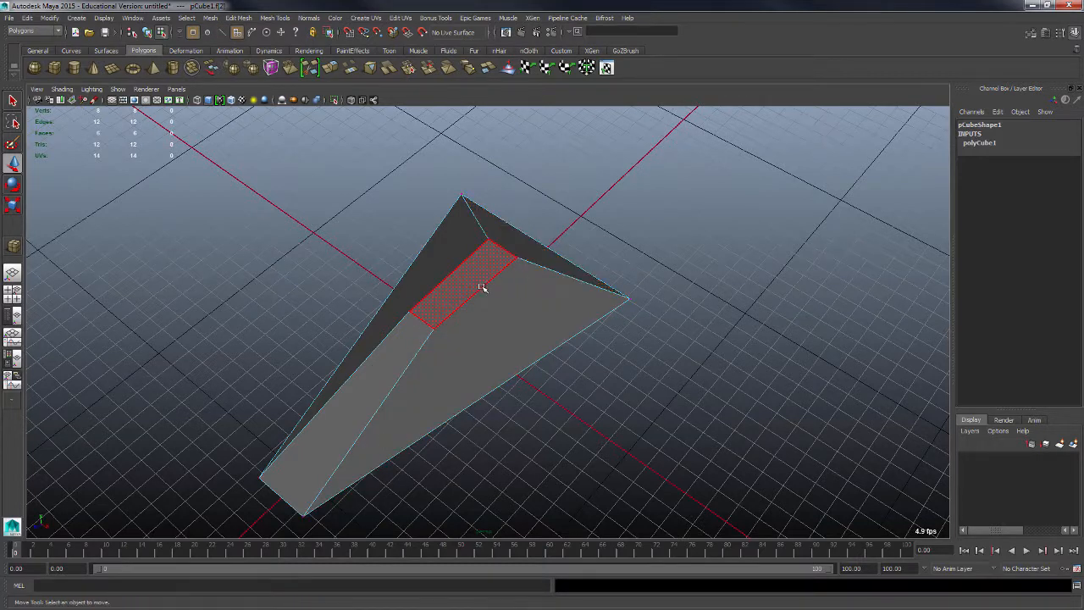
key("F11")
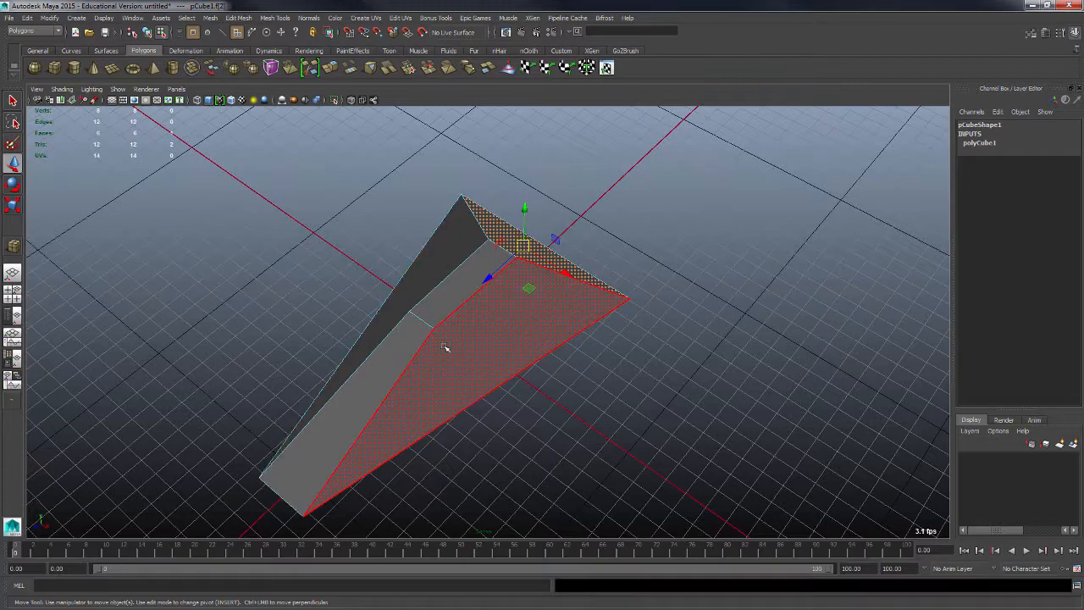
key("F9")
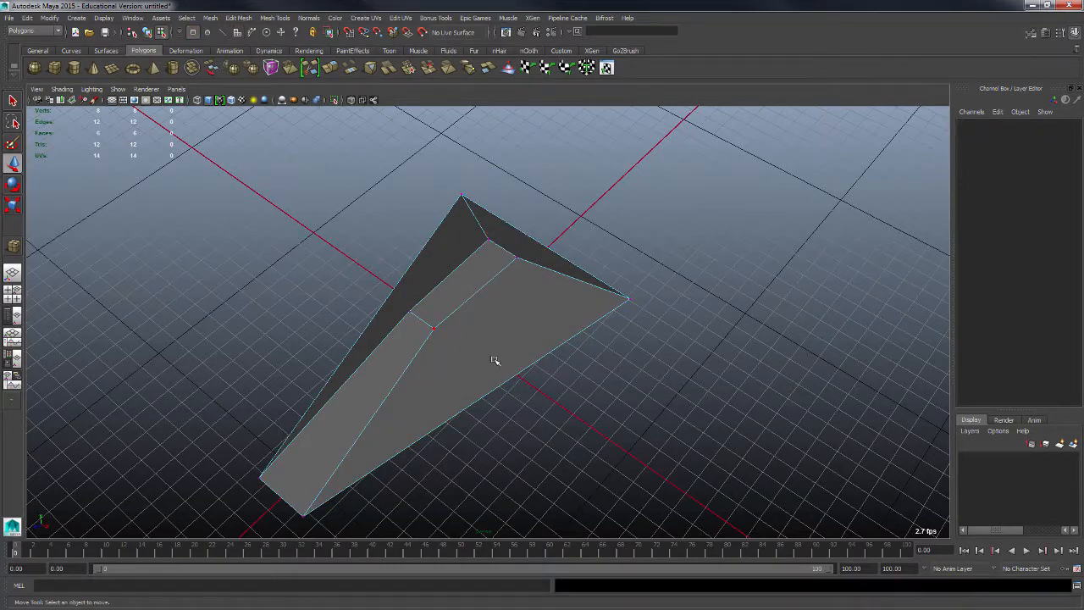
Select the two bottom vertices at the wide end, and hide and redisplay the viewport grid
left_click_drag(495, 361, 601, 424, "alt")
left_click_drag(529, 273, 600, 406)
left_click_drag(515, 387, 431, 339, "alt")
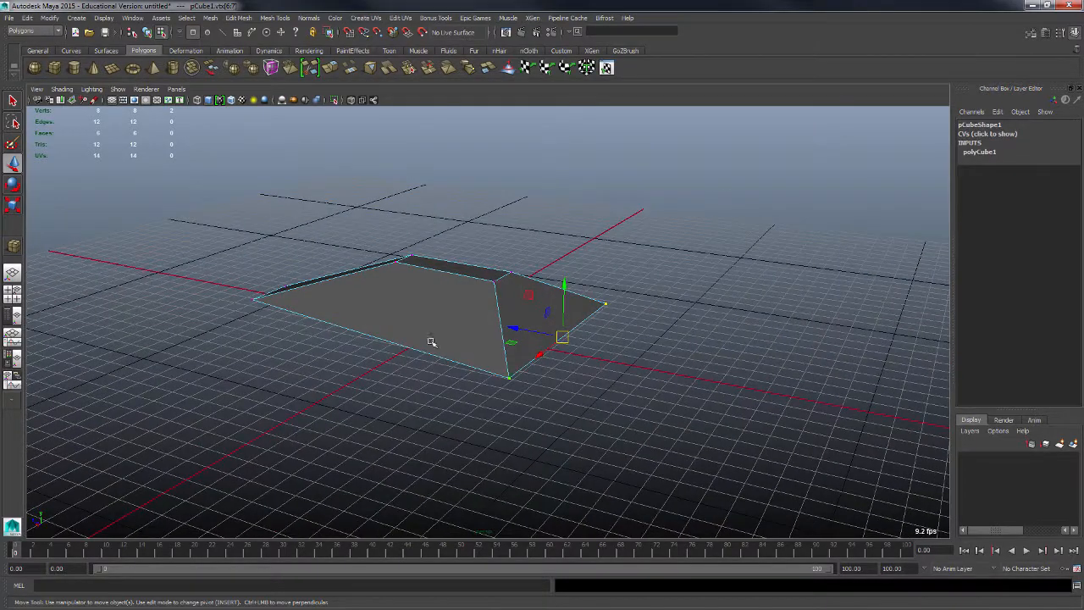
left_click(112, 100)
left_click(112, 100)
left_click_drag(493, 306, 532, 288, "alt")
right_click_drag(532, 288, 562, 295, "alt")
left_click_drag(577, 292, 529, 302, "alt")
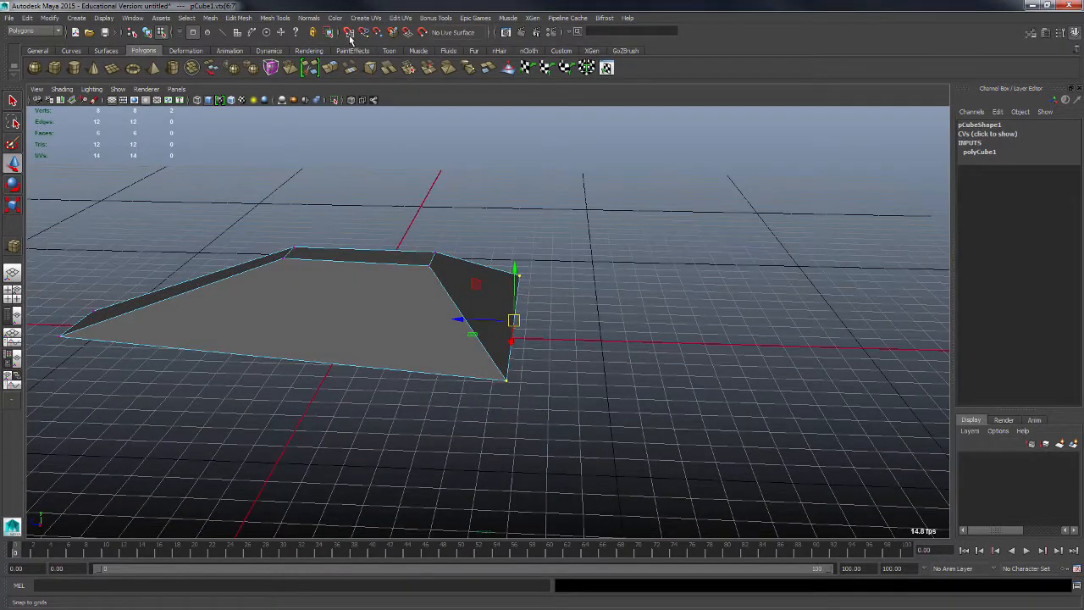
Try the snap-to-grid toggle, and move the wide end's bottom vertices along Y with temporary grid snapping
left_click(349, 34)
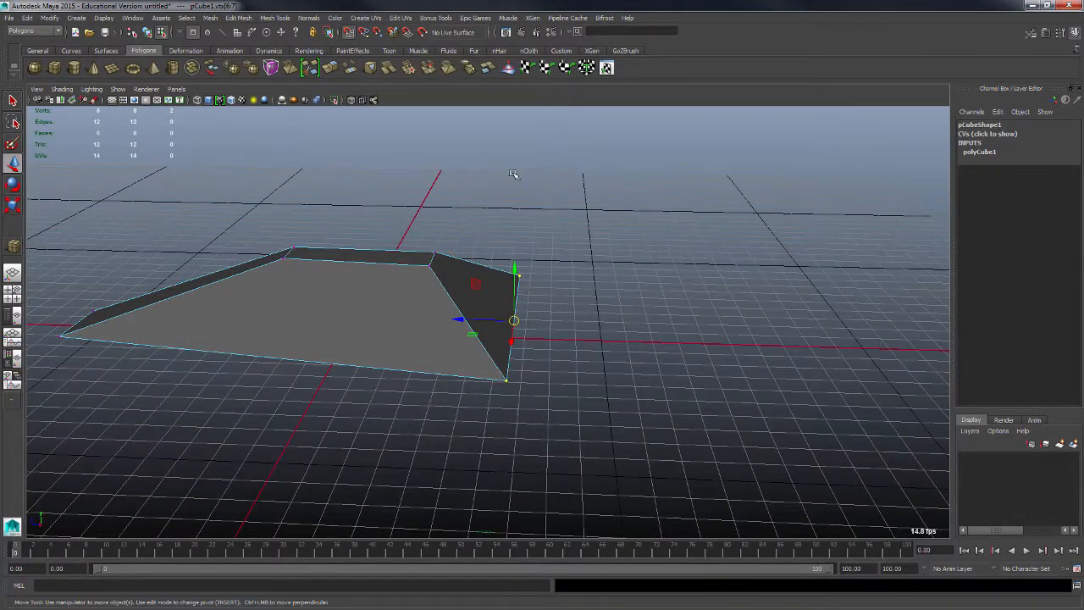
left_click_drag(619, 209, 568, 211, "alt")
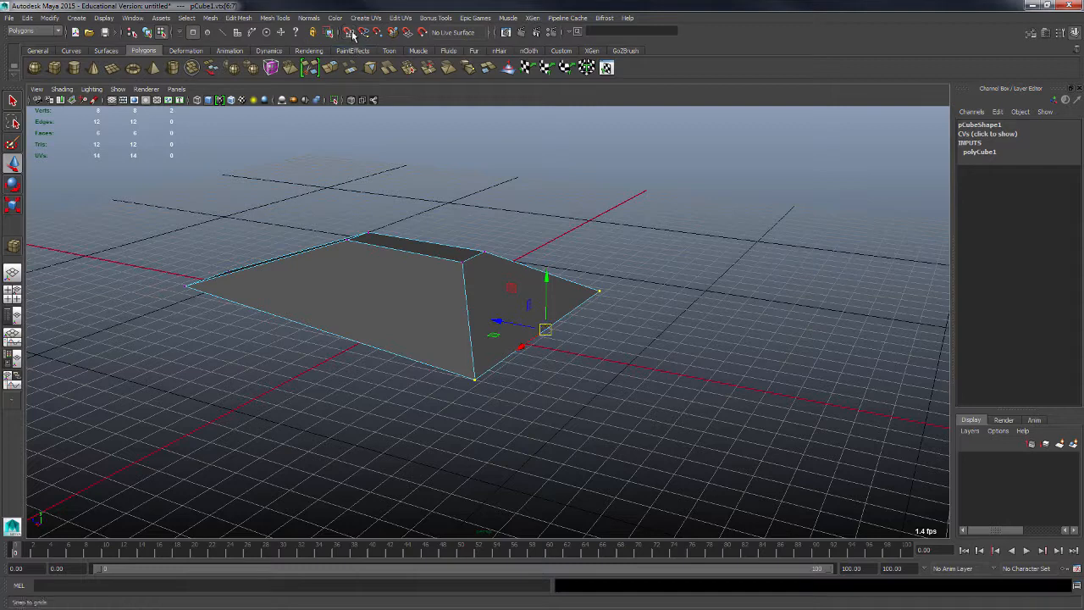
left_click_drag(607, 267, 615, 269, "alt")
key("x")
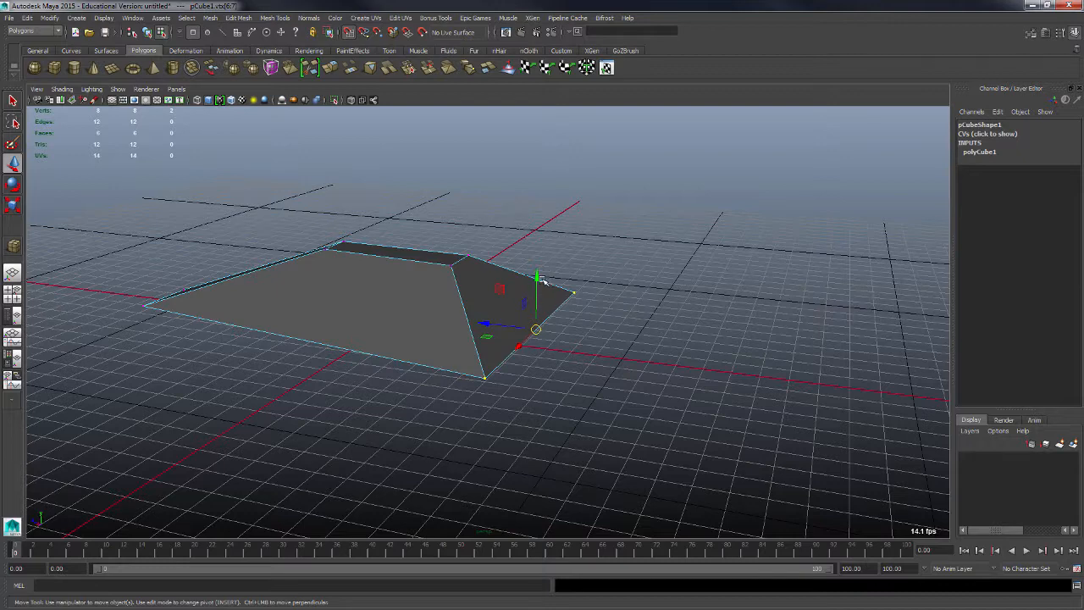
left_click_drag(538, 281, 588, 356)
Show the side view at full size and align the wide end's bottom vertices with the horizontal grid axis along Y
key("space")
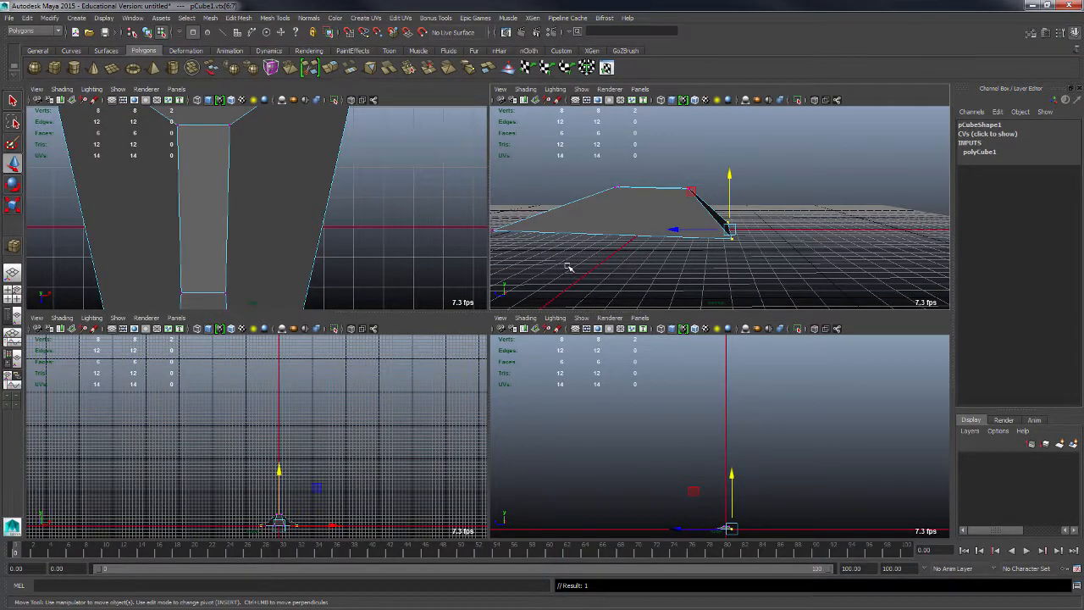
key("space")
key("space")
key("space")
middle_click_drag(636, 424, 673, 297, "alt")
right_click_drag(467, 325, 755, 468, "alt")
middle_click_drag(755, 468, 567, 293, "alt")
right_click_drag(421, 271, 689, 431, "alt")
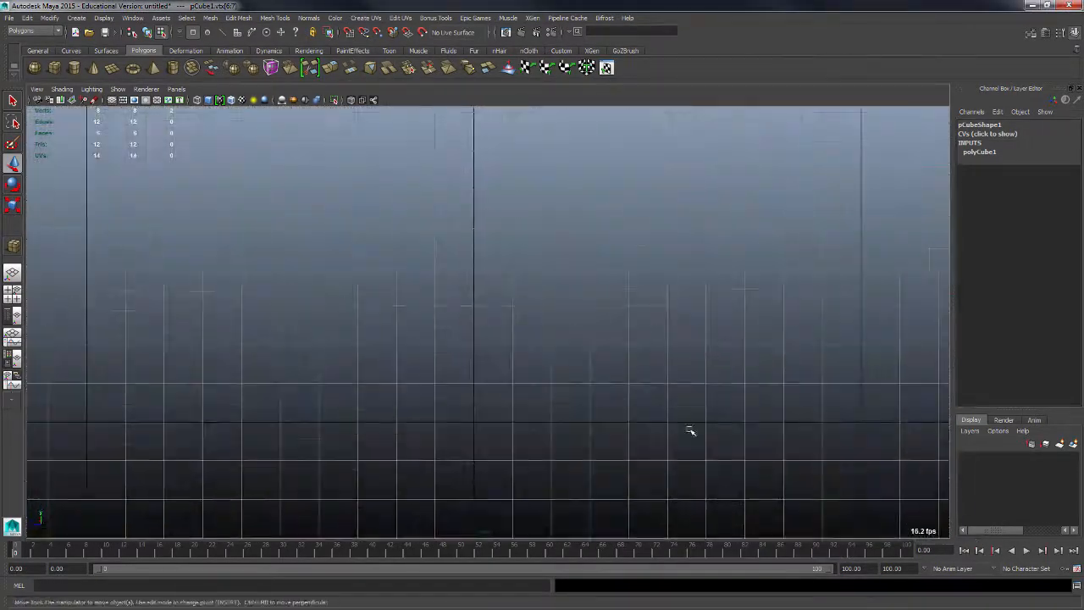
middle_click_drag(548, 338, 839, 474, "alt")
right_click_drag(752, 447, 734, 443, "alt")
middle_click_drag(533, 359, 796, 504, "alt")
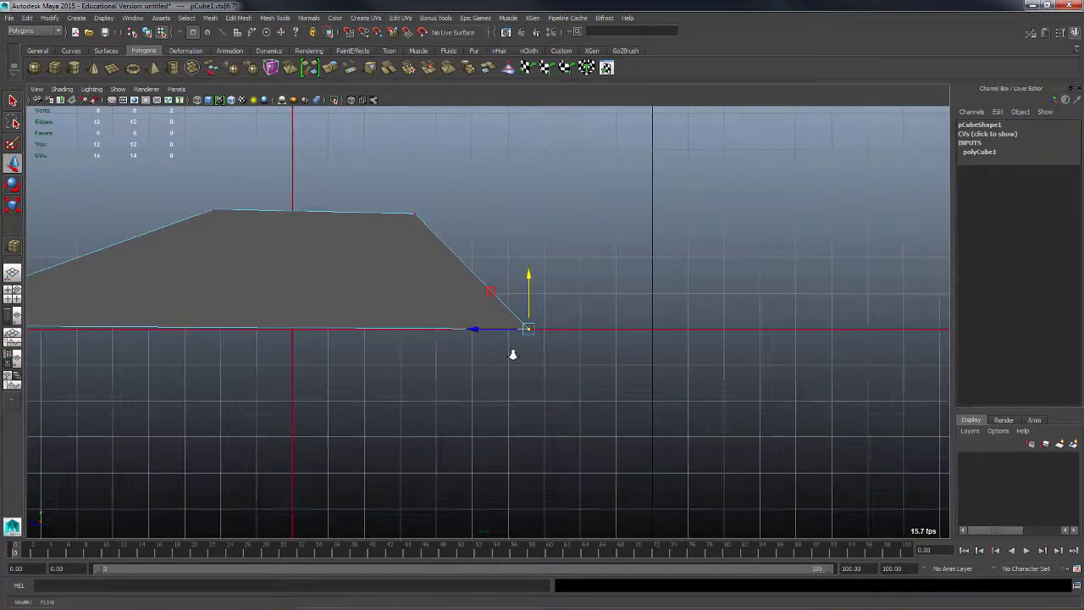
right_click_drag(514, 356, 552, 370, "alt")
left_click_drag(537, 303, 535, 329)
Select the bottom vertices at the narrow end and snap them along Y to the horizontal grid axis
middle_click_drag(244, 336, 635, 416, "alt")
left_click_drag(128, 367, 210, 451)
middle_click_drag(194, 410, 251, 374, "alt")
key("c")
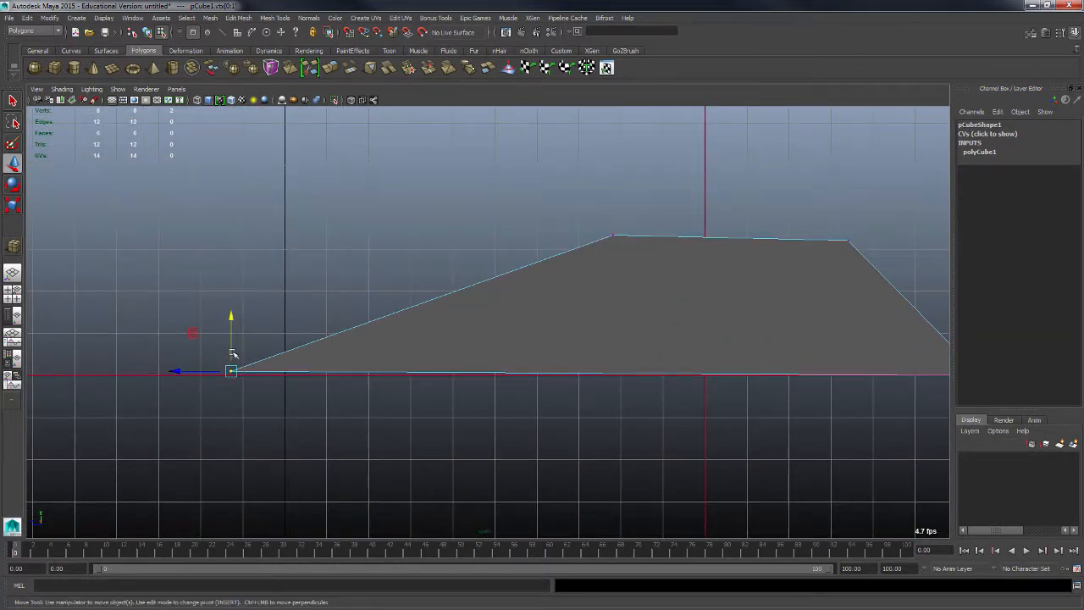
key("x")
left_click_drag(233, 334, 235, 365)
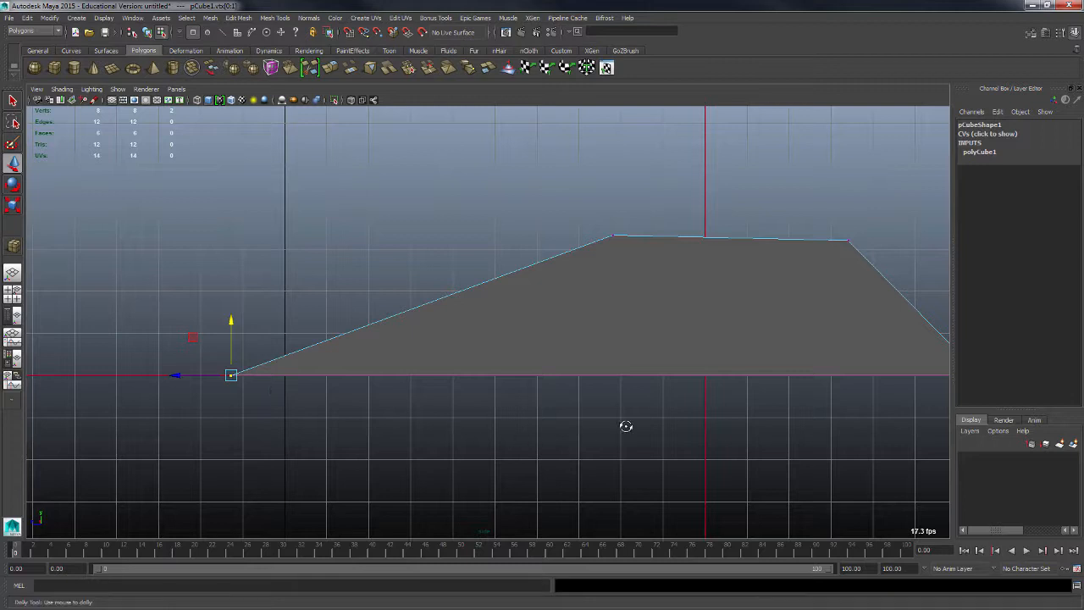
Select the four top vertices in the side view and snap them along Y onto one horizontal grid line
right_click_drag(625, 426, 584, 410, "alt")
middle_click_drag(584, 410, 486, 440, "alt")
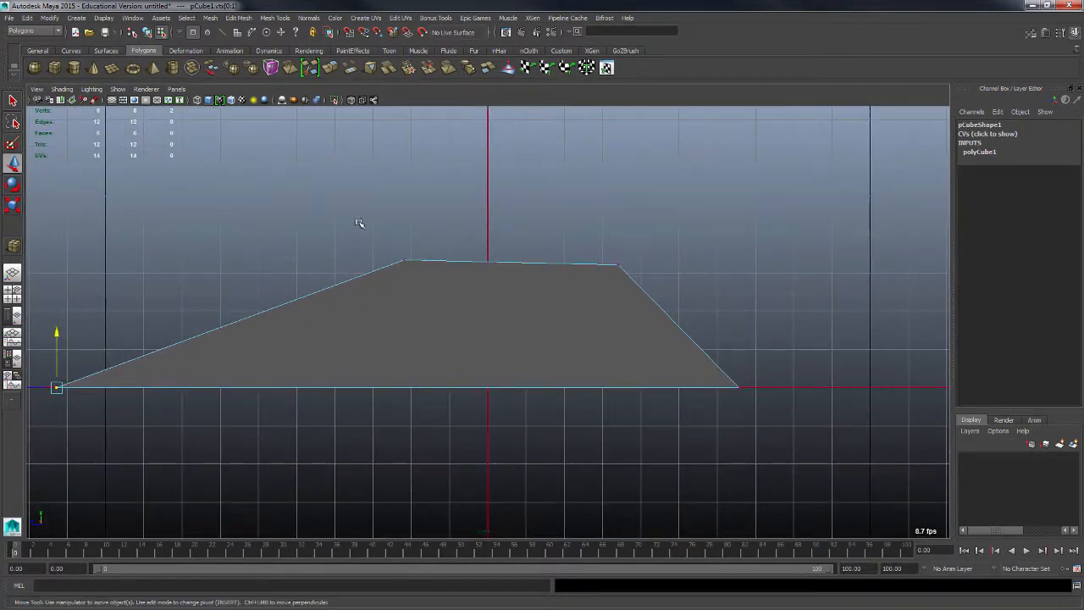
left_click_drag(358, 223, 702, 299)
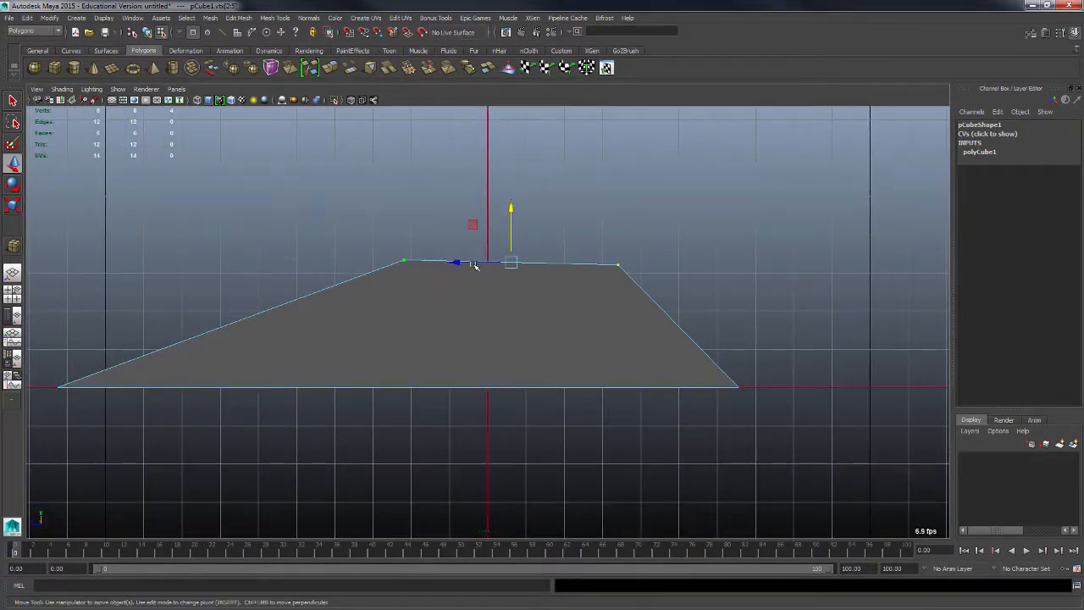
key("x")
left_click(508, 227)
left_click_drag(368, 227, 676, 304)
left_click_drag(516, 234, 512, 232)
middle_click_drag(500, 293, 611, 345, "alt")
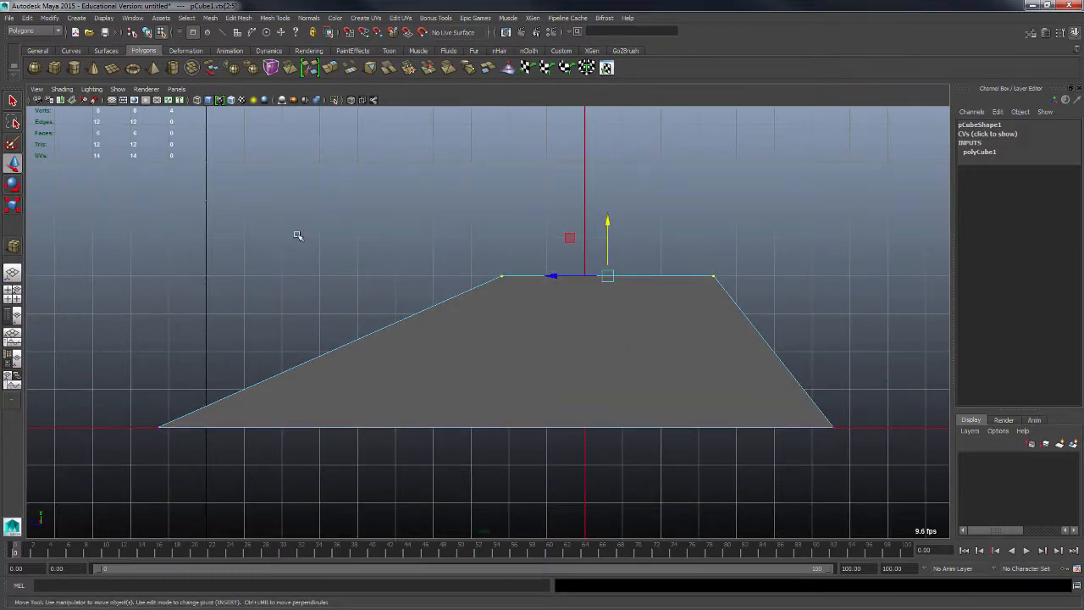
Open the Move Tool settings, widen the window and bring the Move Snap Settings into view
double_click(13, 166)
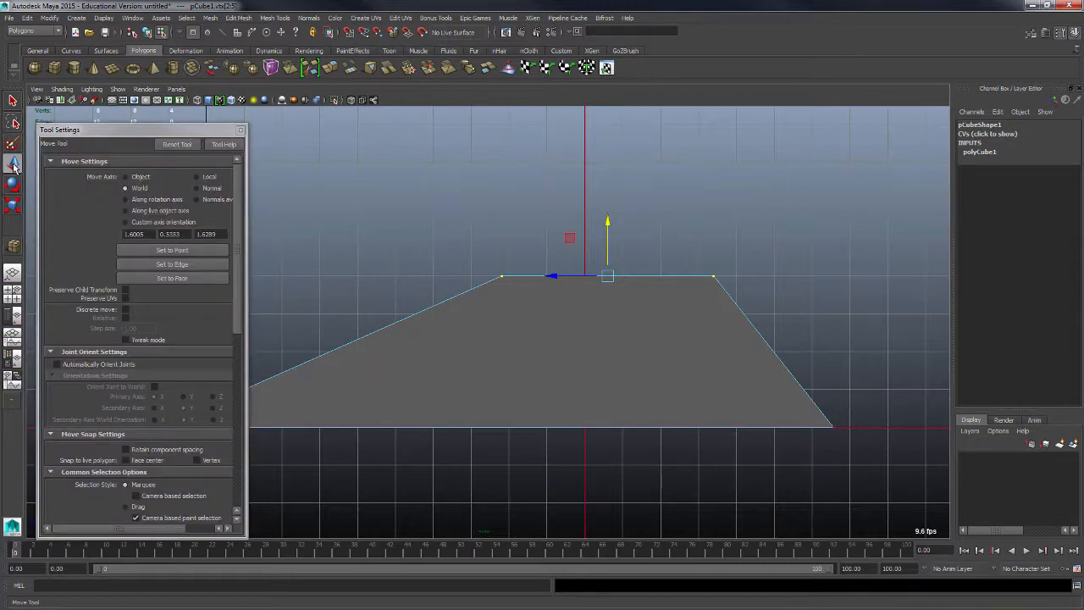
left_click_drag(246, 276, 267, 276)
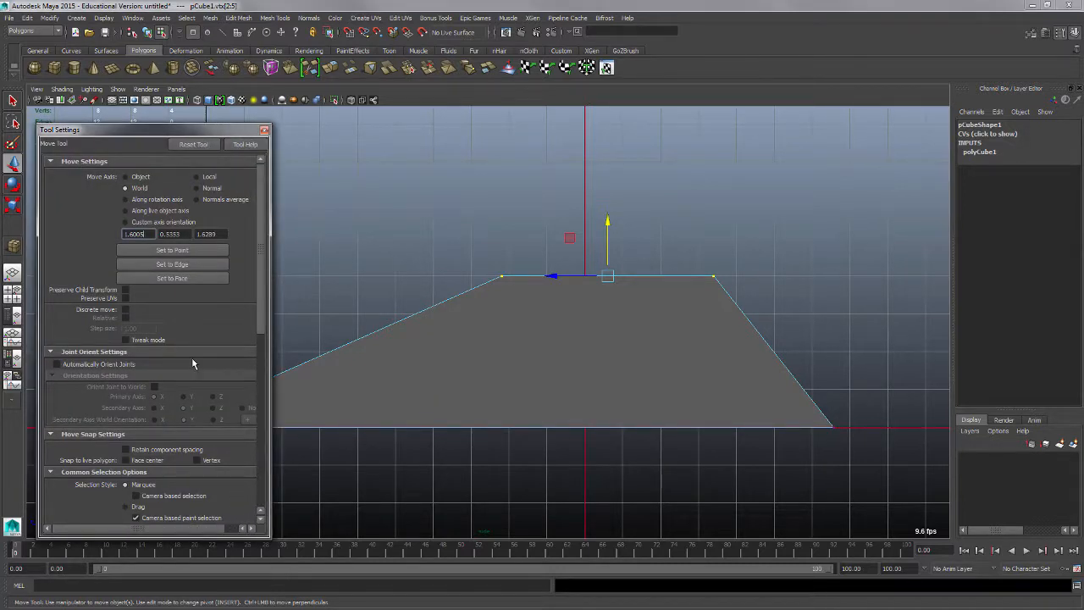
scroll(193, 363, "down", 2)
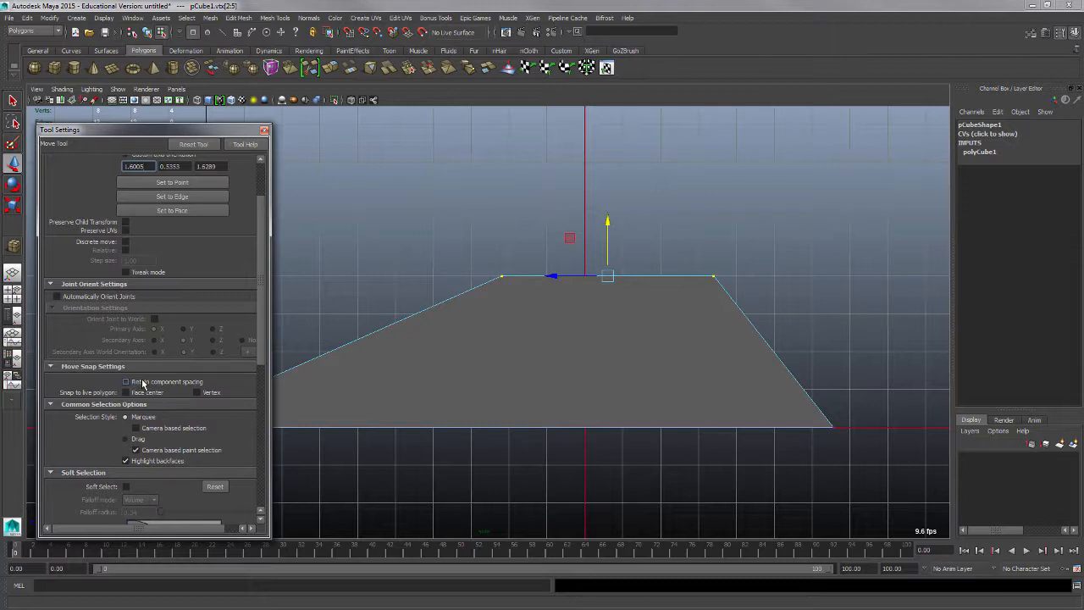
Lower the narrow end's top vertices slightly along Y so the top slopes, and reselect all four top vertices
left_click_drag(482, 232, 524, 315)
left_click_drag(503, 223, 521, 318)
left_click(541, 265)
left_click_drag(695, 240, 747, 319)
middle_click_drag(651, 293, 646, 310, "alt")
left_click_drag(439, 206, 757, 355)
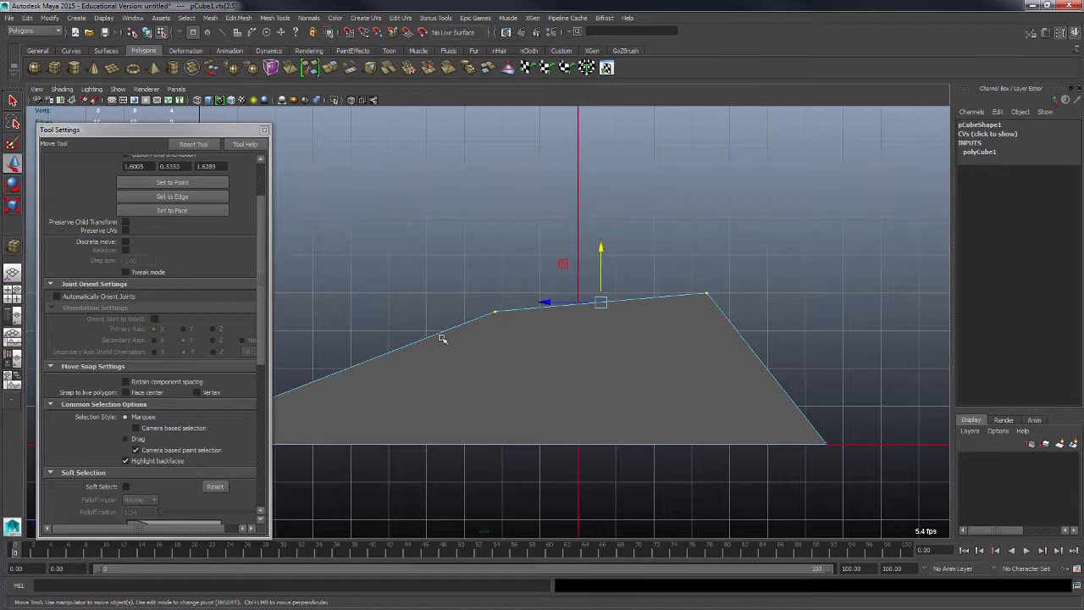
Enable Retain component spacing and raise the four top vertices along Y with temporary grid snapping
left_click(127, 383)
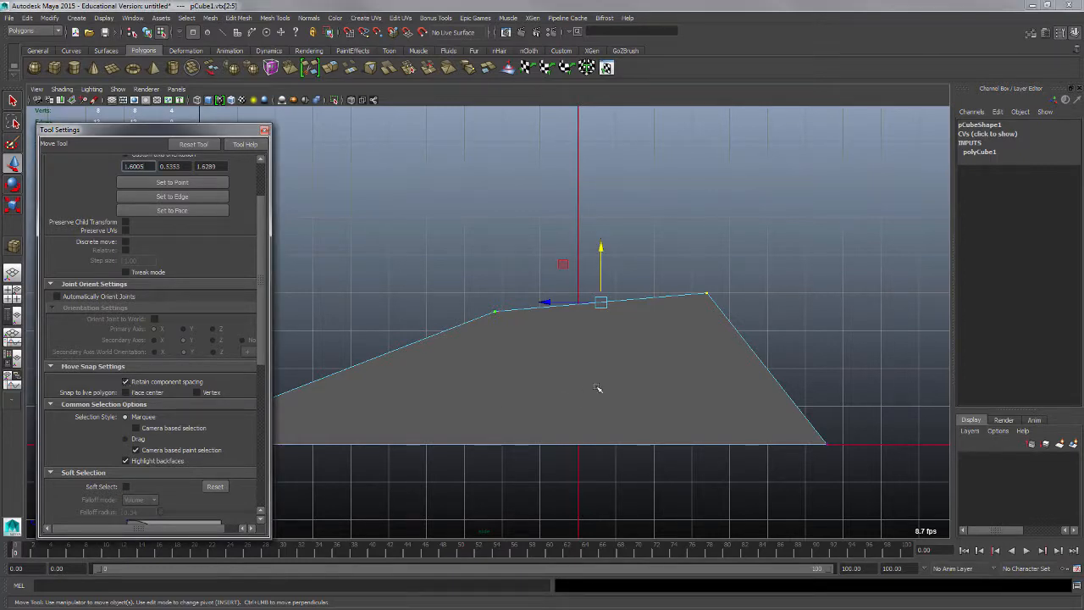
left_click_drag(598, 388, 506, 416, "alt")
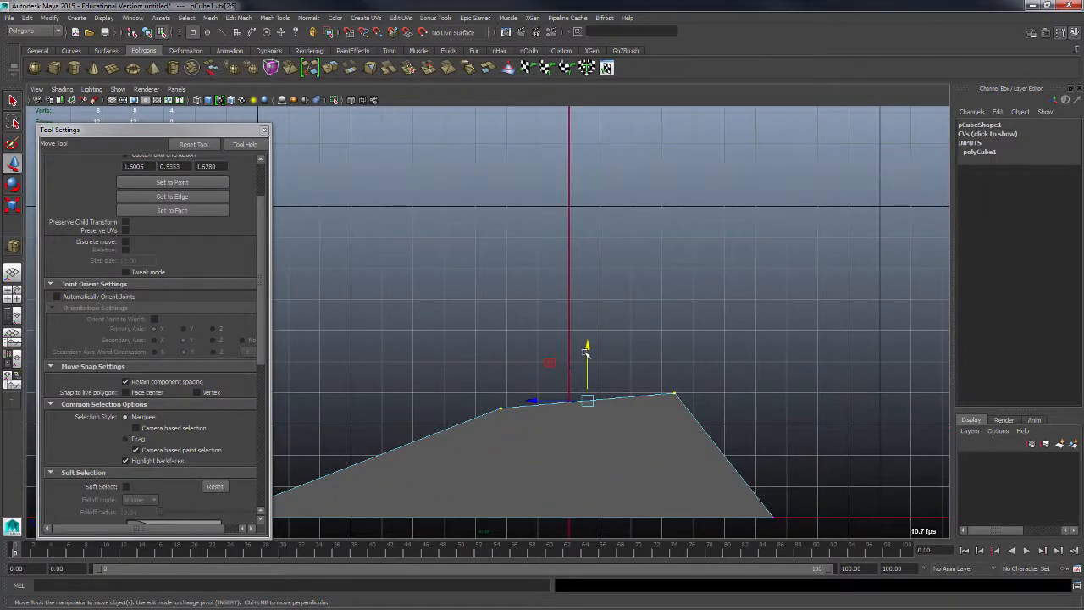
key("x")
left_click_drag(586, 368, 583, 316)
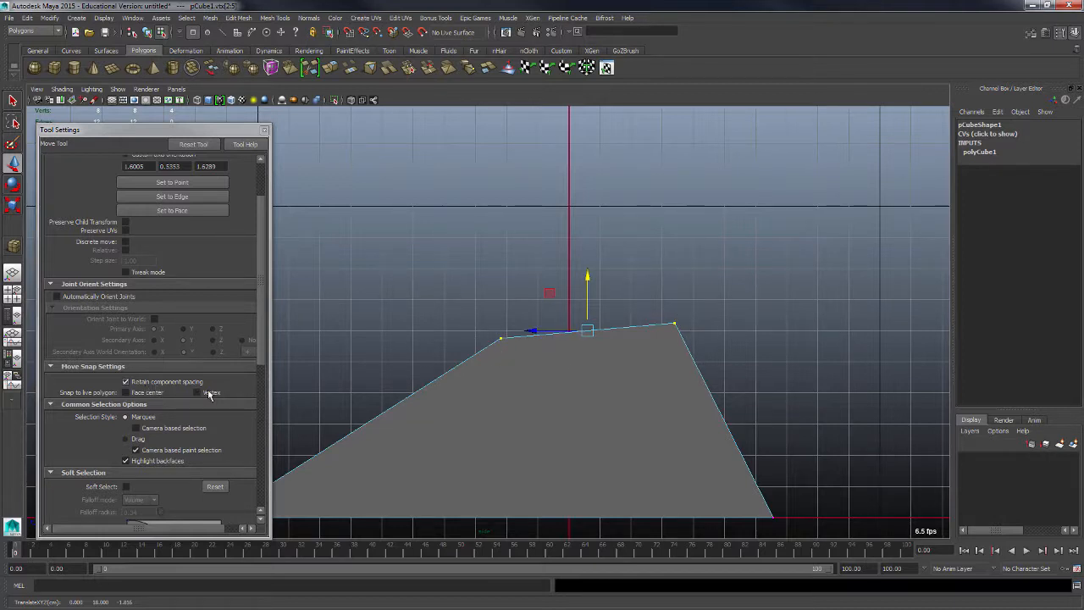
Turn off Retain component spacing and level the four top vertices by snapping them along Y to one grid line
left_click(127, 384)
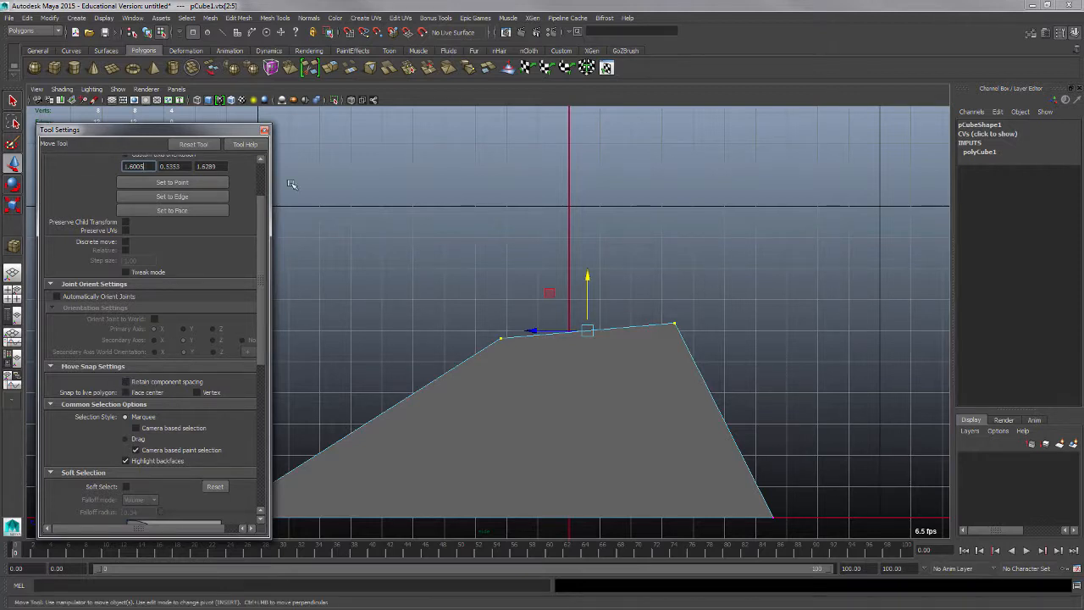
left_click(264, 129)
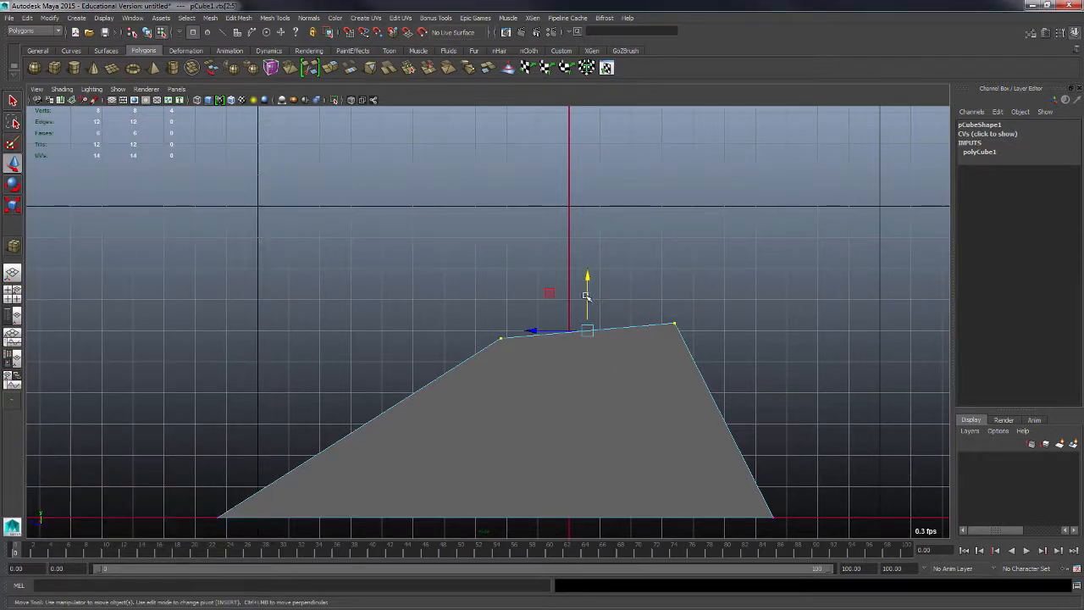
left_click_drag(587, 296, 590, 312)
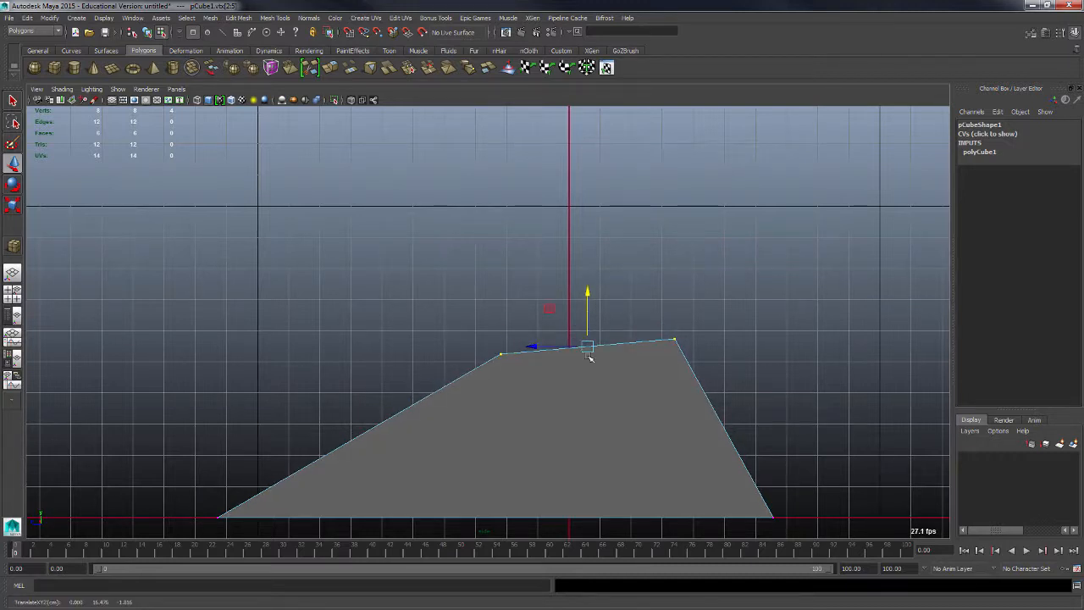
key("v")
mouse_move(588, 326)
left_mouse_down()
mouse_move(581, 281)
mouse_move(581, 327)
left_mouse_up()
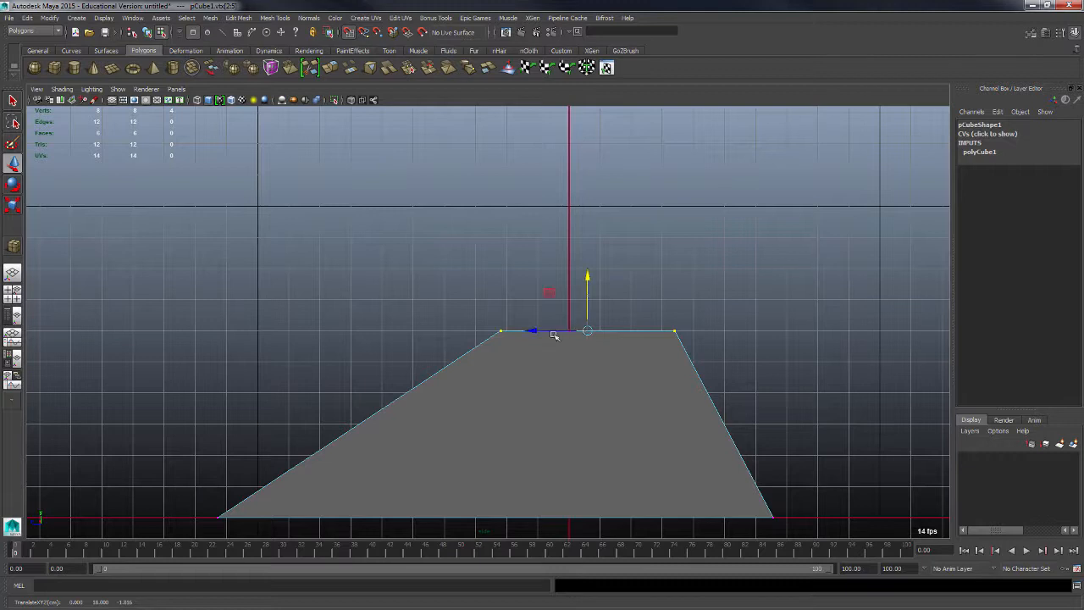
left_click(581, 373)
left_click_drag(479, 296, 711, 375)
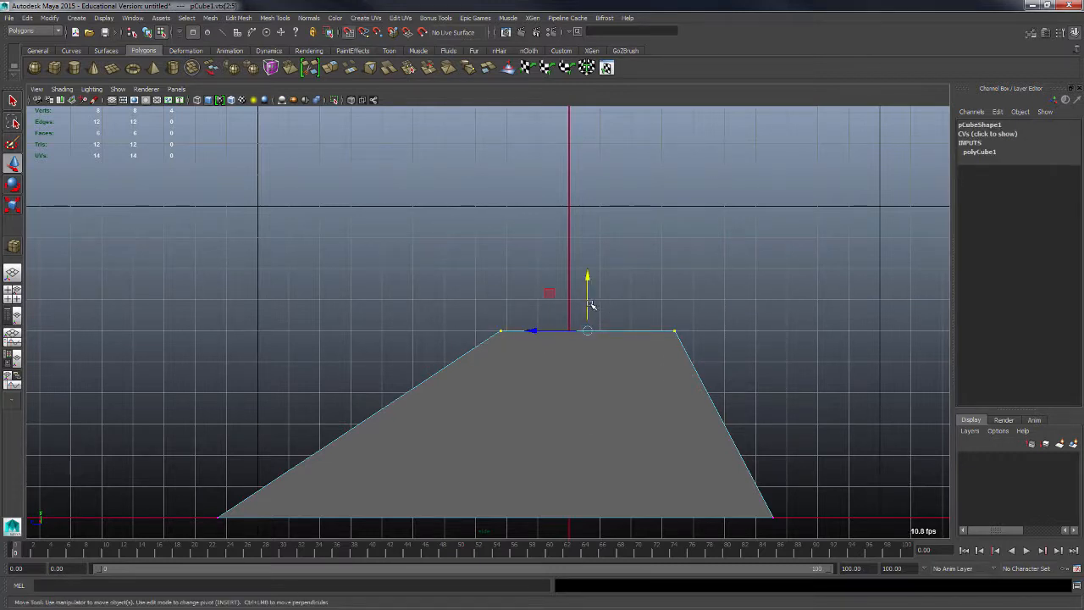
Inspect the shape in the perspective view, and show the top view at full size with the whole shape framed
key("space")
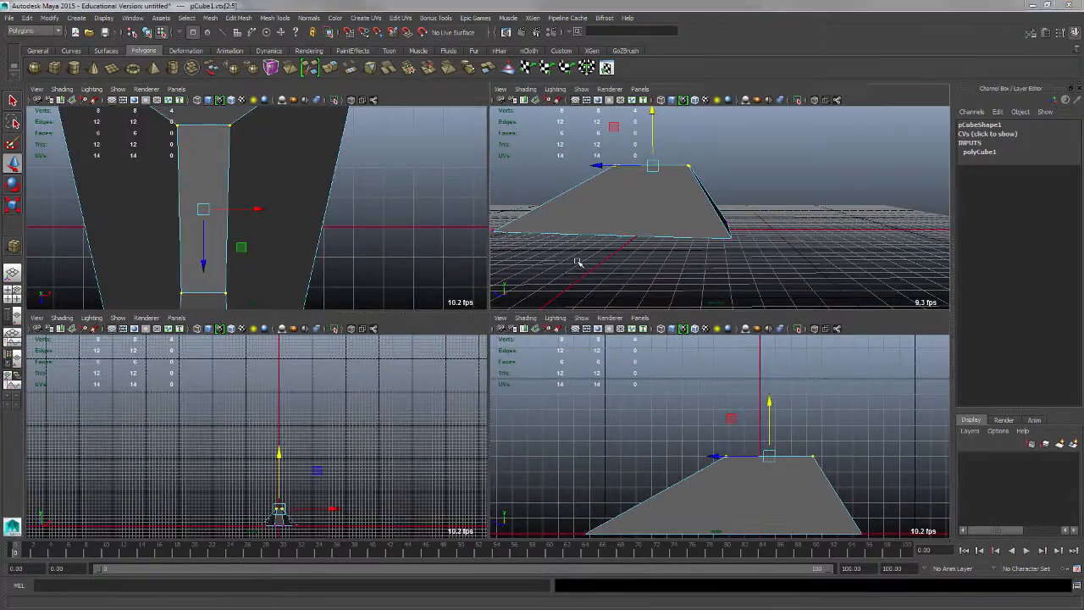
key("space")
left_click_drag(527, 310, 610, 317, "alt")
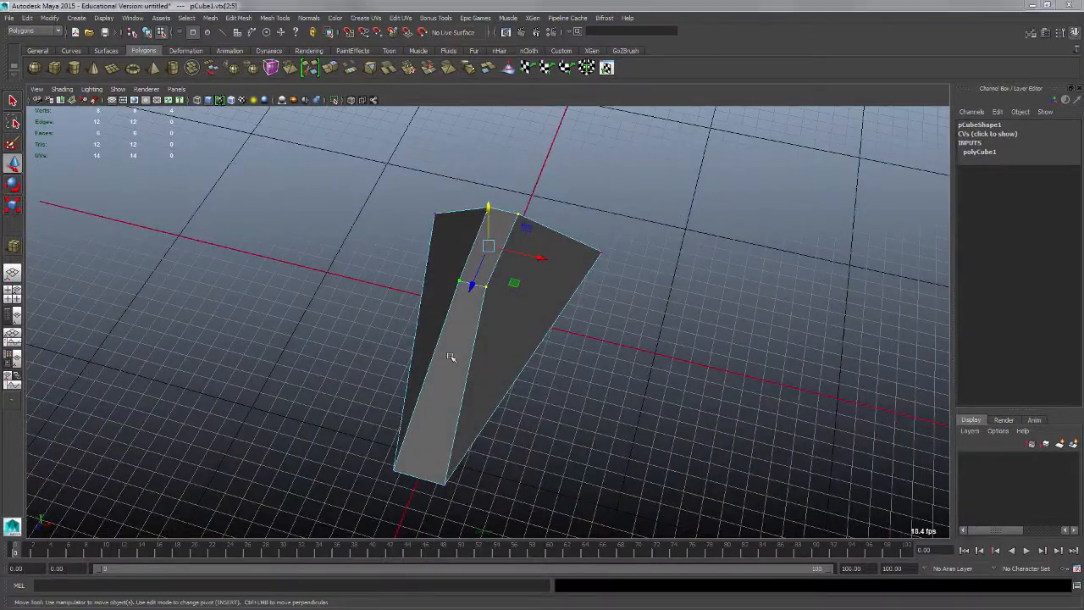
key("space")
key("space")
right_click_drag(491, 284, 295, 217, "alt")
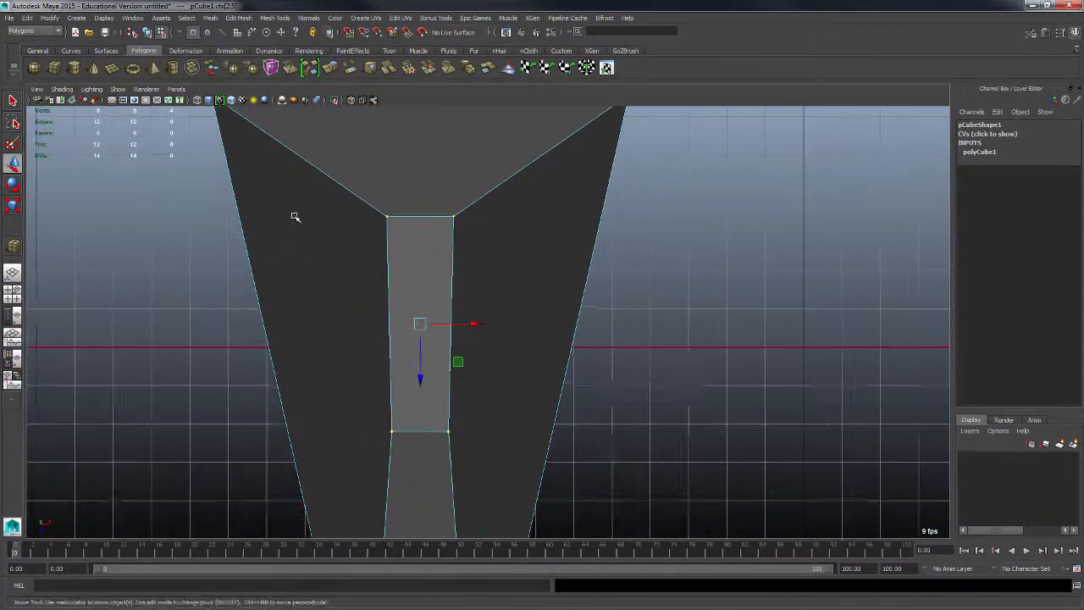
right_click_drag(488, 265, 368, 229, "alt")
middle_click_drag(556, 315, 588, 253, "alt")
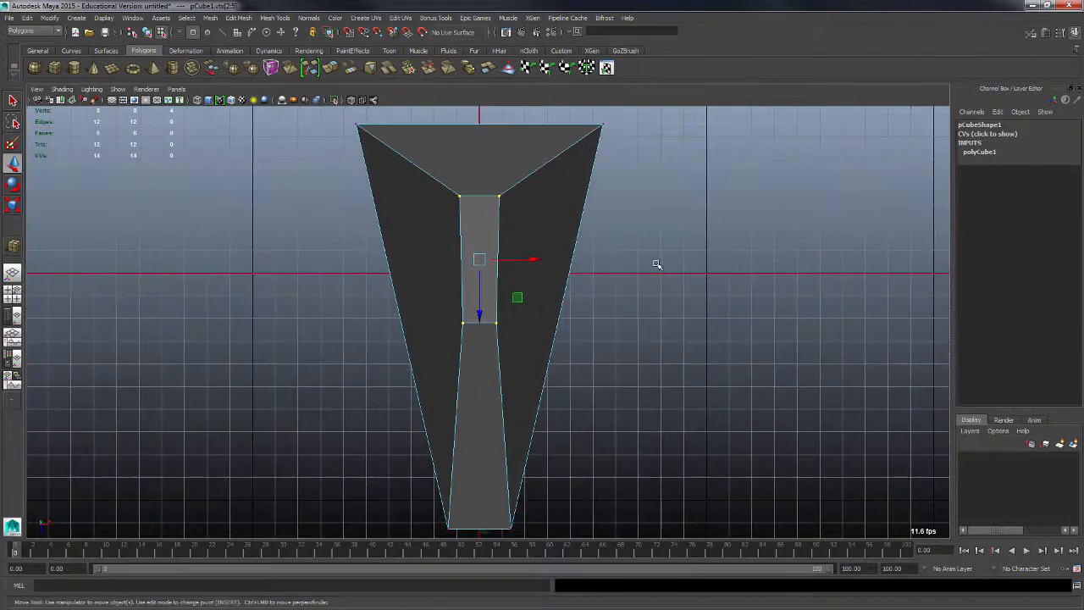
right_click_drag(656, 265, 610, 265, "alt")
Compare the wireframe, shaded and lit display modes in the top view, and leave it in wireframe
key("4")
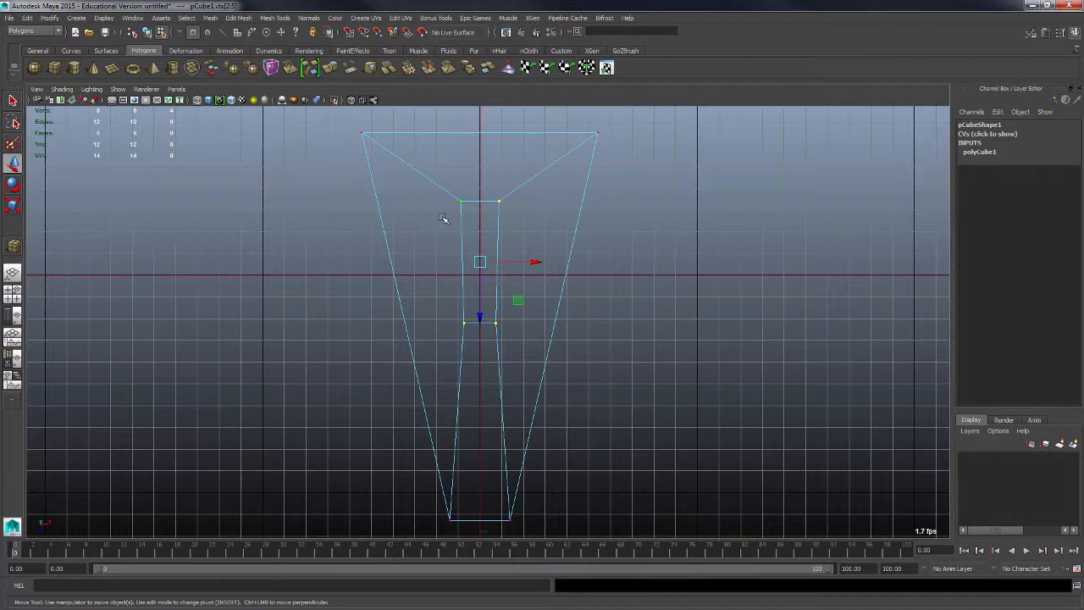
key("5")
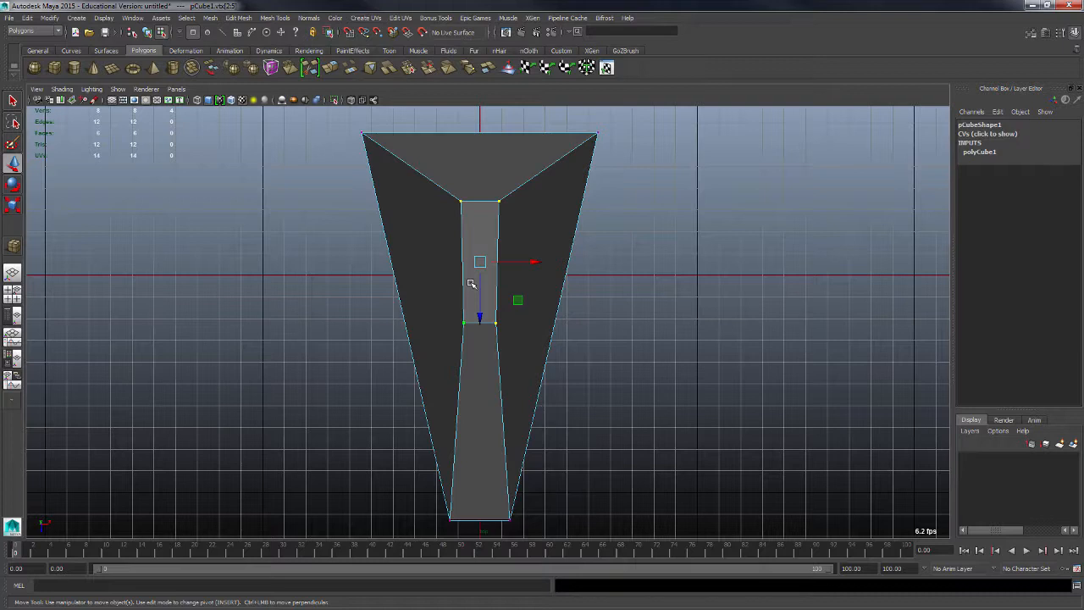
key("7")
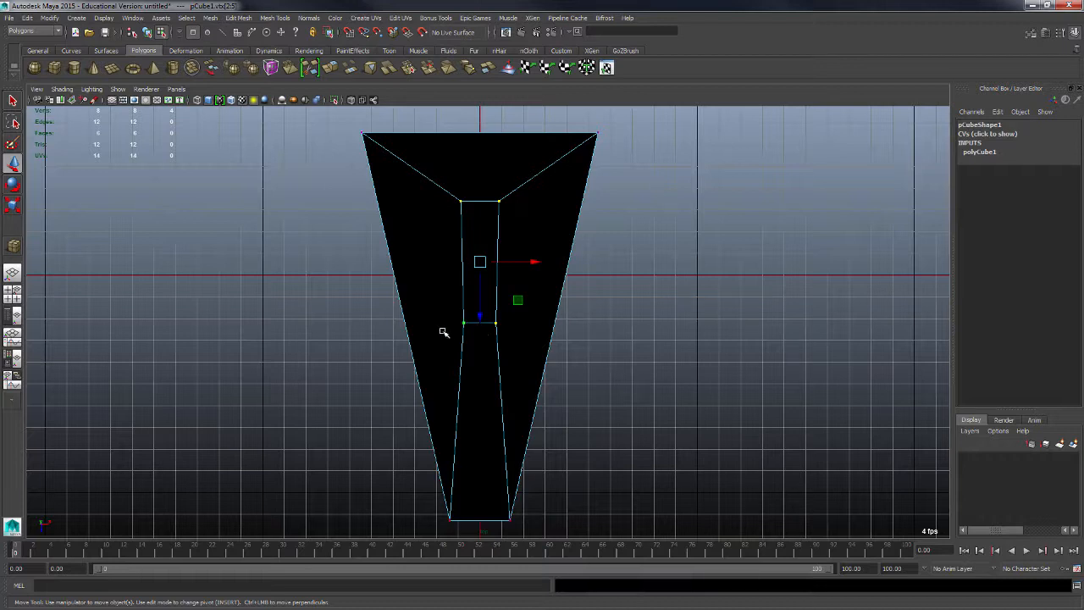
key("4")
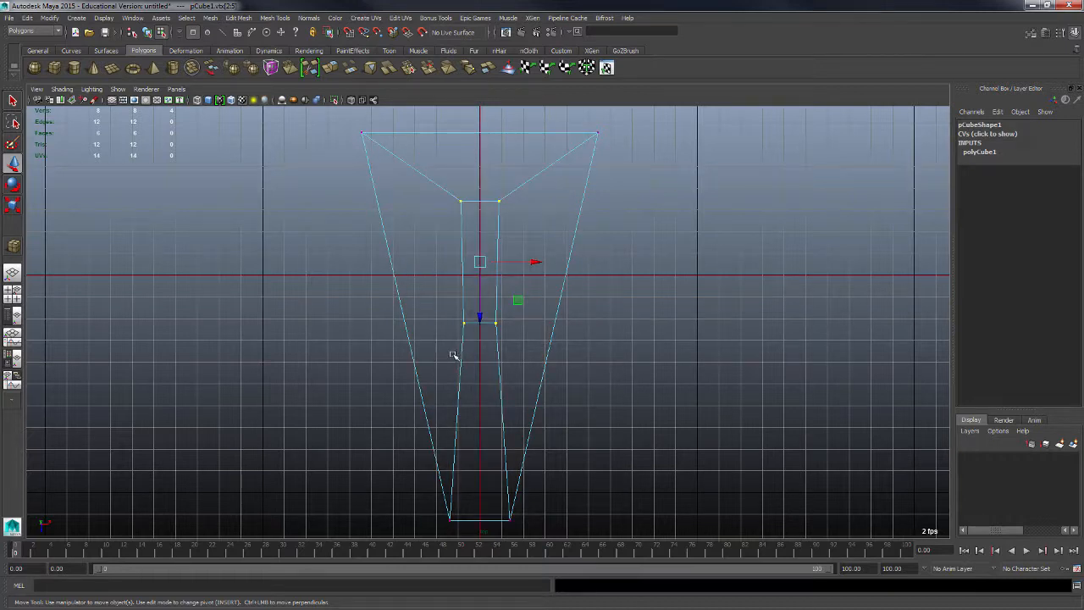
key("5")
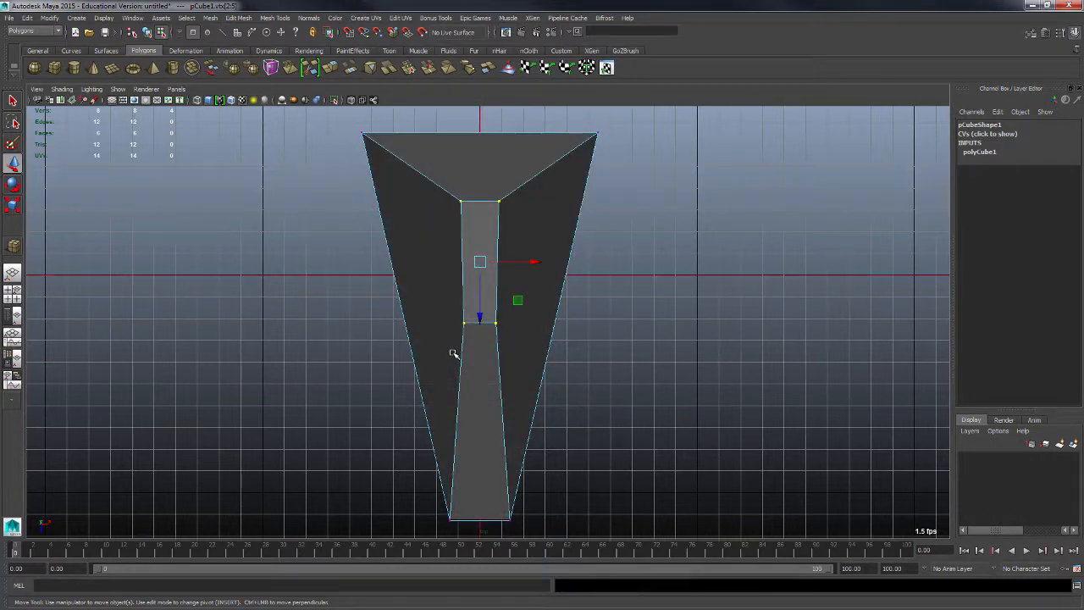
key("7")
key("4")
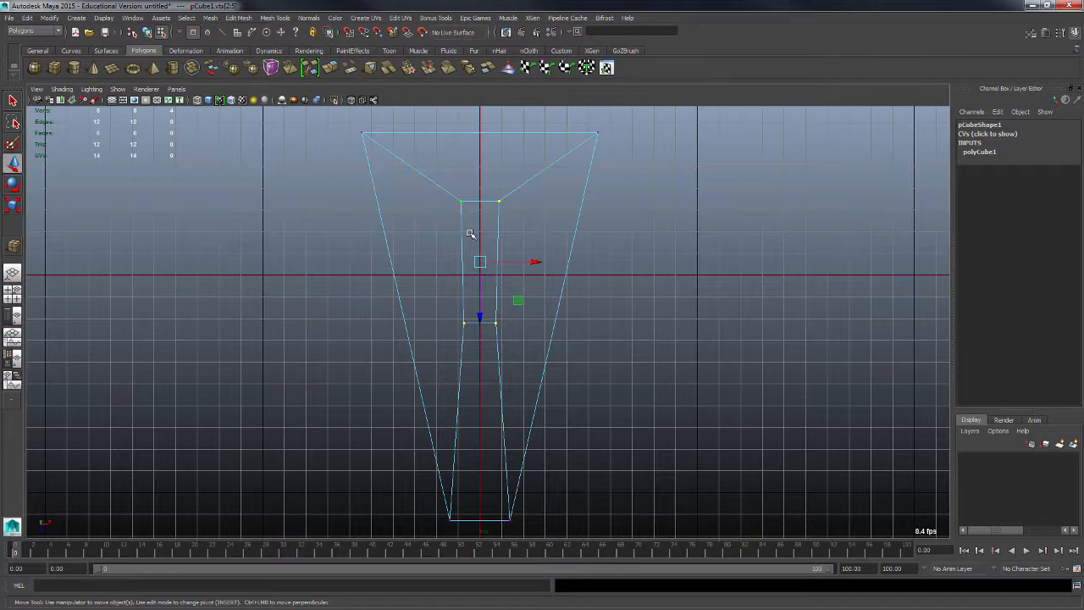
Snap the narrow end's two bottom corners to grid intersections one square either side of the centre axis
right_click_drag(637, 328, 507, 283, "alt")
middle_click_drag(450, 267, 444, 261, "alt")
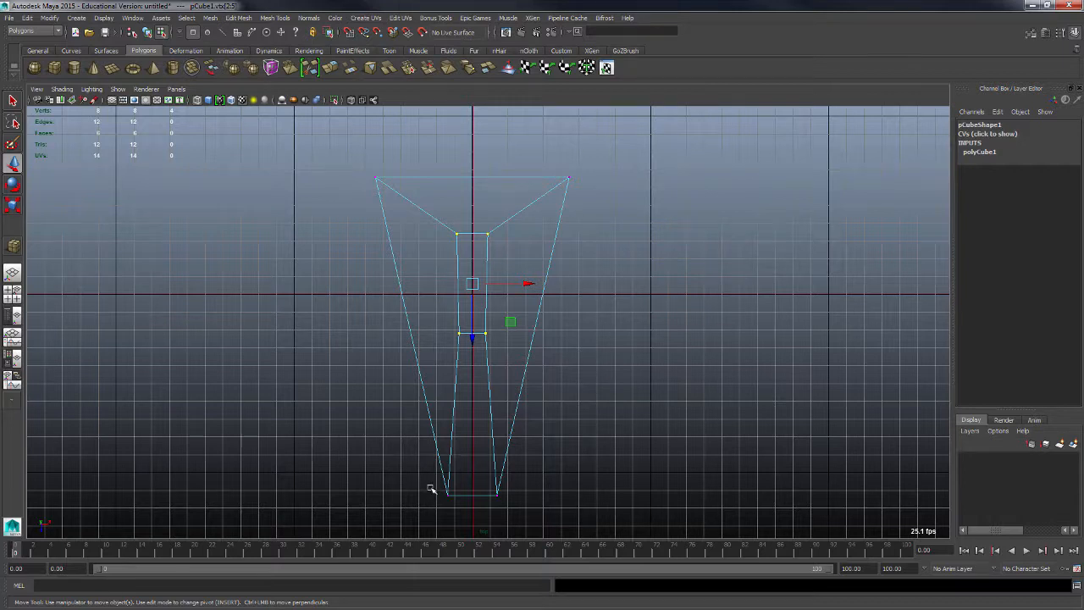
left_click_drag(421, 480, 459, 507)
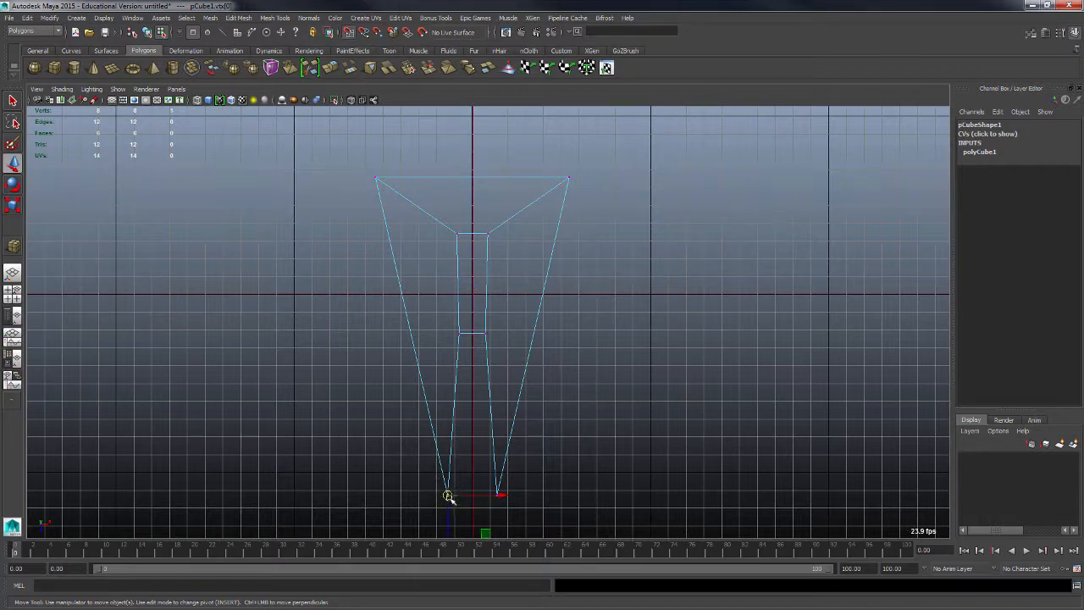
left_click_drag(450, 496, 505, 509)
key("x")
left_click_drag(497, 494, 492, 491)
Snap the wide end's bottom corners to a grid line along Z and to intersections five squares either side of the centre axis
left_click_drag(354, 153, 627, 208)
key("x")
mouse_move(472, 176)
left_mouse_down()
mouse_move(472, 203)
mouse_move(472, 186)
left_mouse_up()
left_click(376, 187)
key("x")
left_click_drag(377, 188, 385, 189)
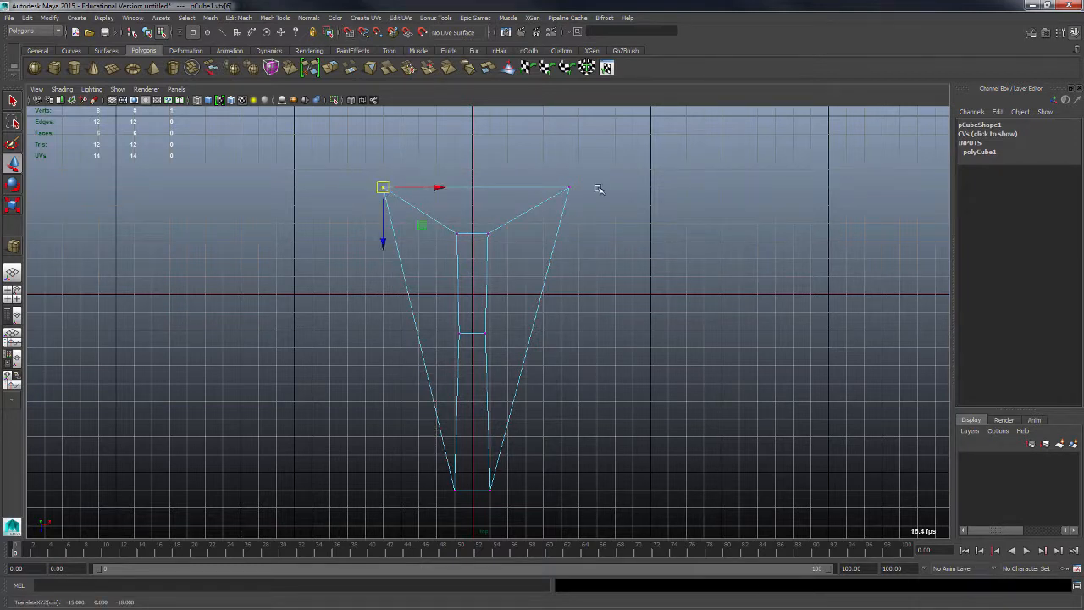
left_click_drag(555, 173, 577, 198)
key("x")
left_click_drag(570, 188, 563, 188)
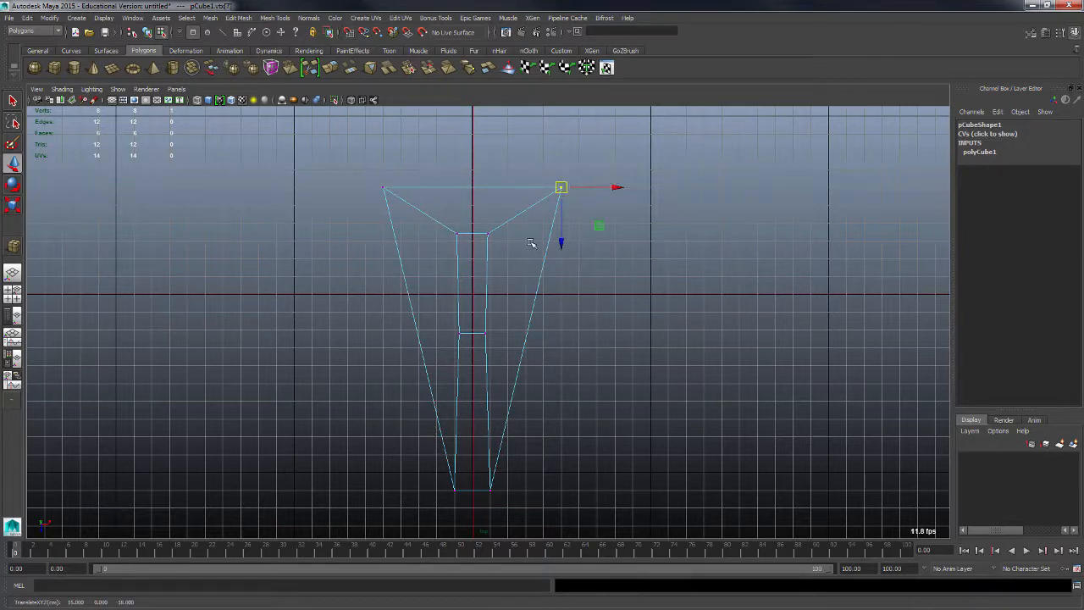
Snap each of the four top vertices to grid intersections one square either side of the centre axis
left_click_drag(445, 220, 492, 225)
left_click(458, 224)
key("x")
left_click(490, 224)
key("x")
left_click_drag(450, 324, 490, 330)
key("x")
key("x")
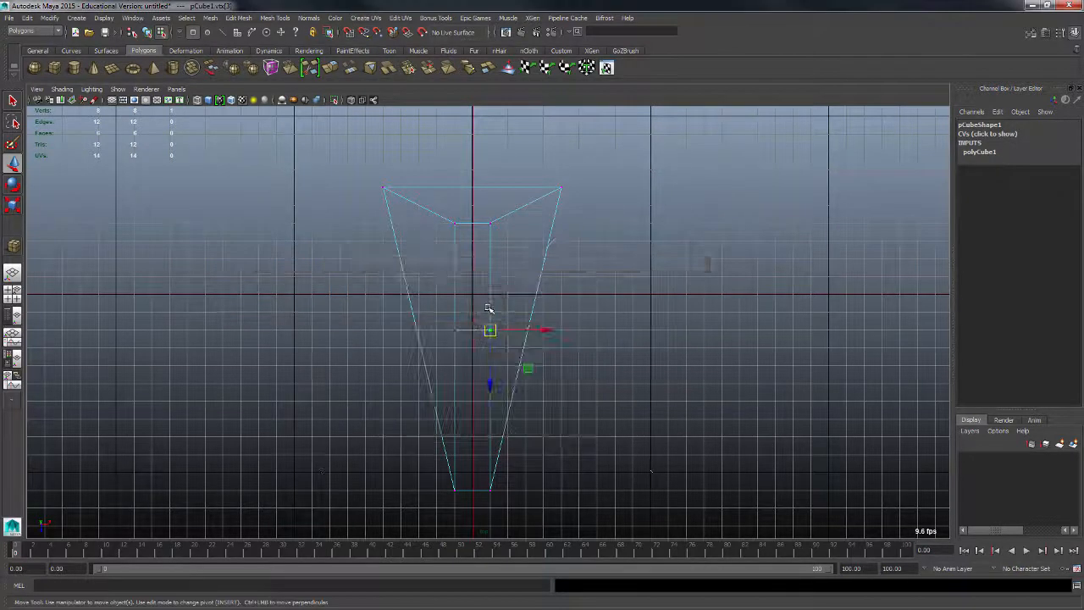
Return to the full-size perspective view, inspect the reshaped cube, and switch it from component mode to object mode
key("space")
key("space")
left_click_drag(658, 252, 521, 364, "alt")
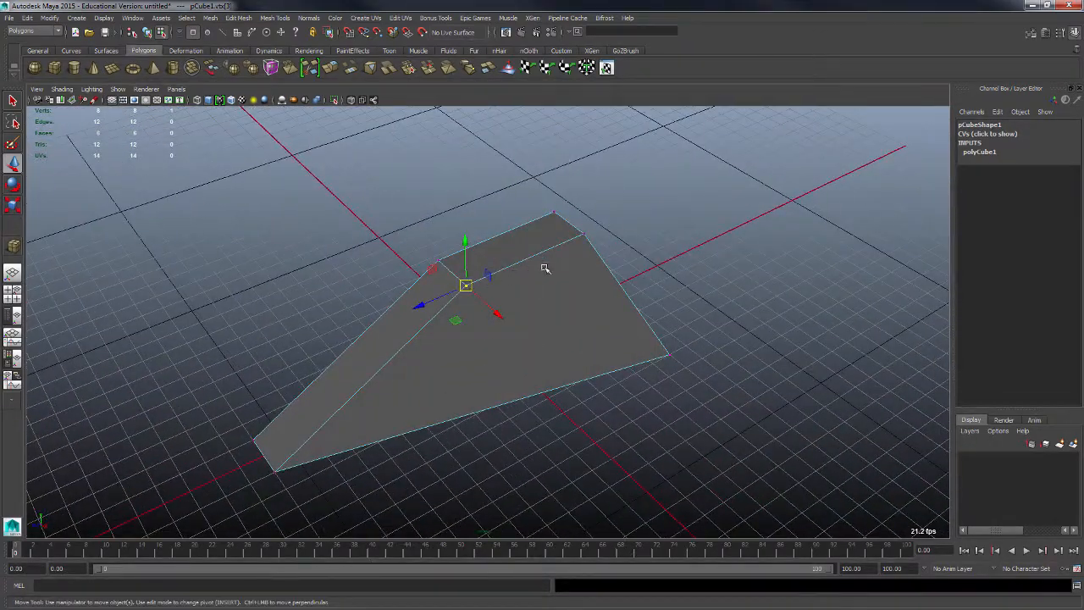
left_click_drag(544, 269, 486, 259, "alt")
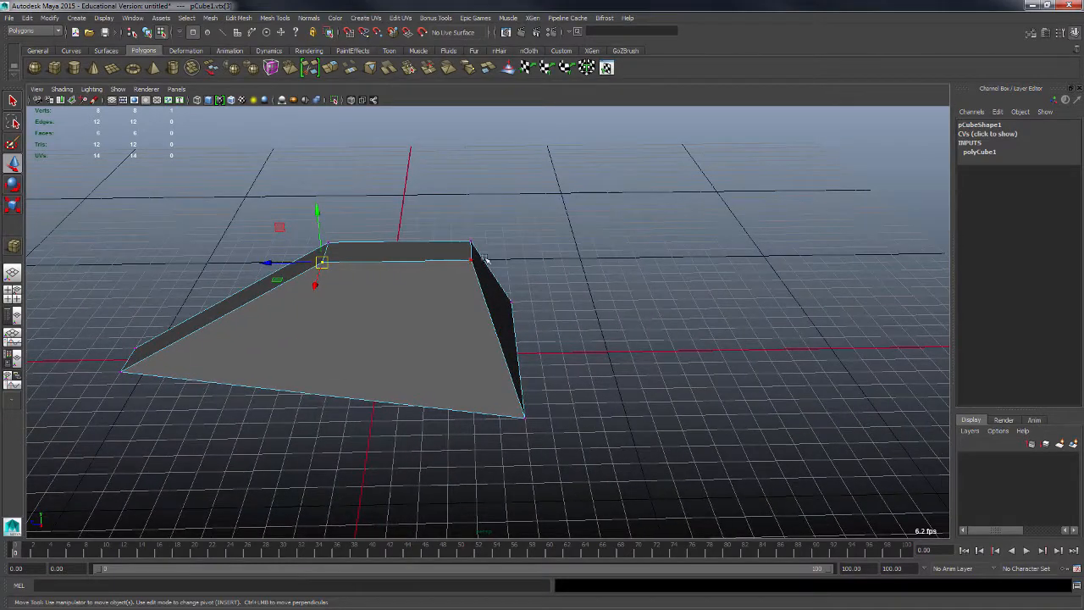
left_click_drag(426, 354, 544, 344, "alt")
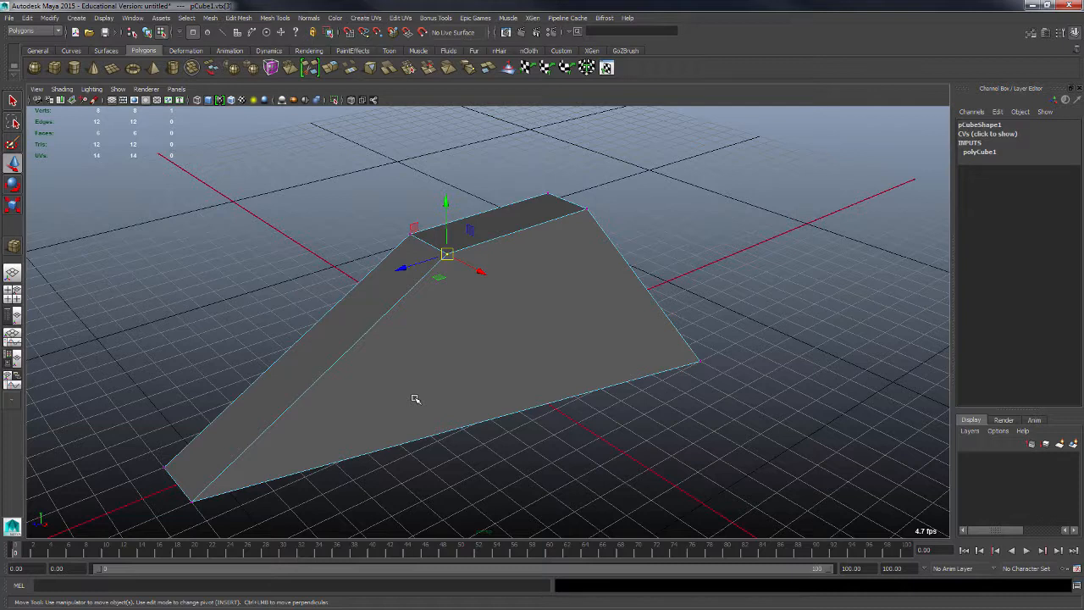
key("F8")
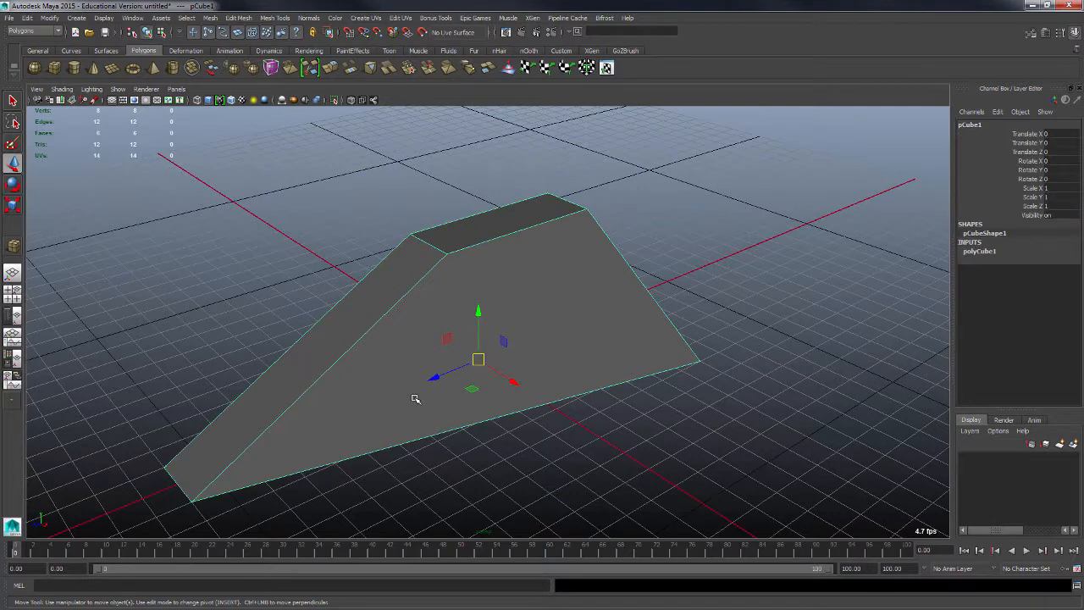
left_click(437, 485)
left_click_drag(466, 466, 573, 445, "alt")
right_click_drag(573, 445, 465, 291, "alt")
left_click(443, 339)
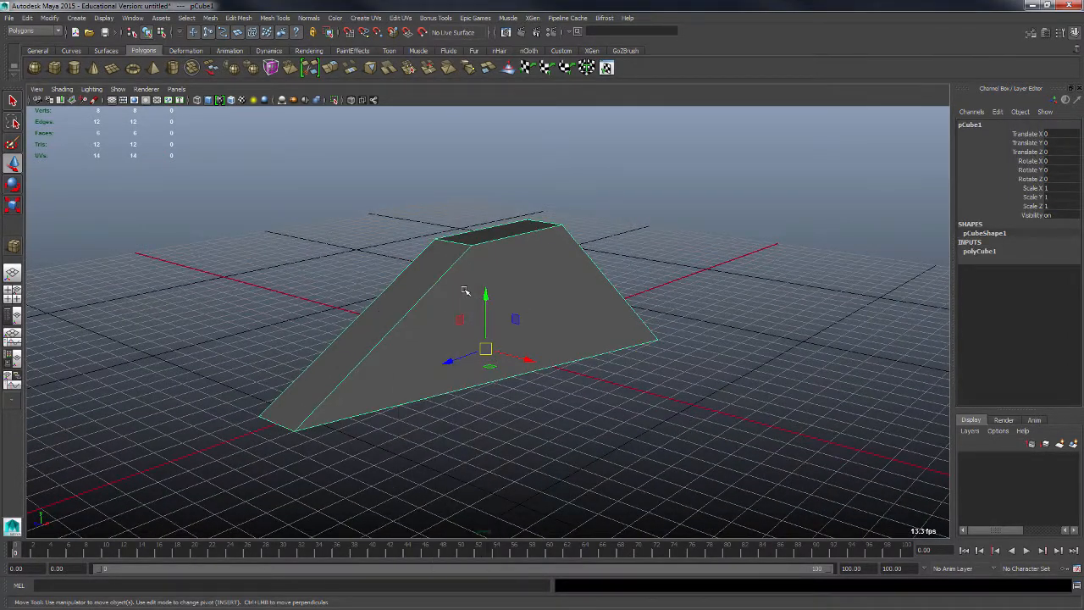
Rotate the reshaped cube to about -24.75 degrees around its X axis
left_click_drag(571, 404, 527, 400, "alt")
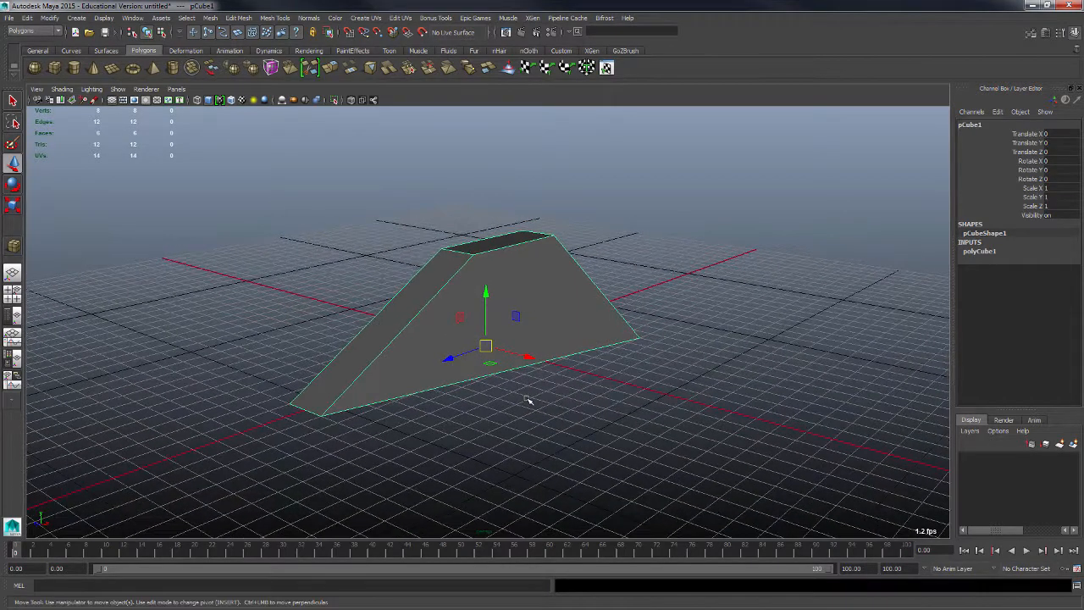
key("e")
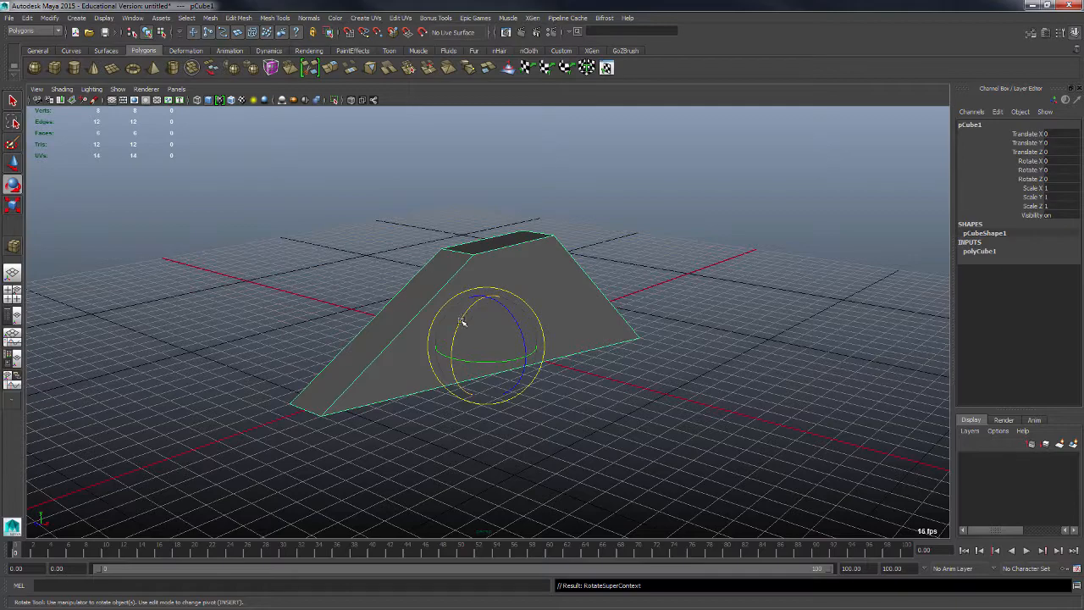
mouse_move(462, 317)
left_mouse_down()
mouse_move(471, 325)
mouse_move(470, 305)
left_mouse_up()
left_click_drag(471, 305, 655, 372, "alt")
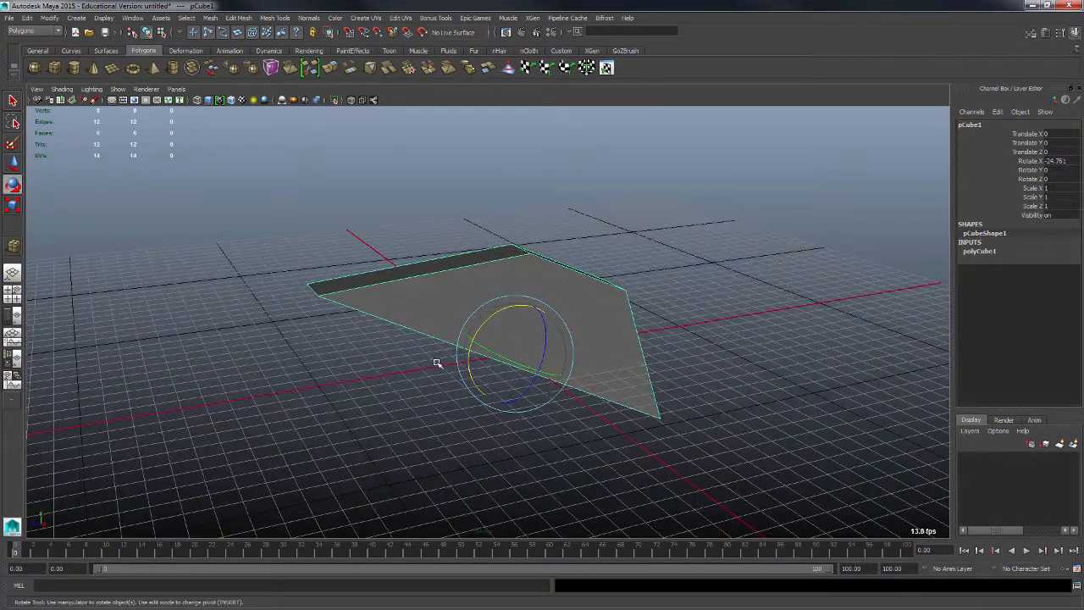
Open the Move tool's settings and set its move axis to Object for the tilted cube
left_click(13, 163)
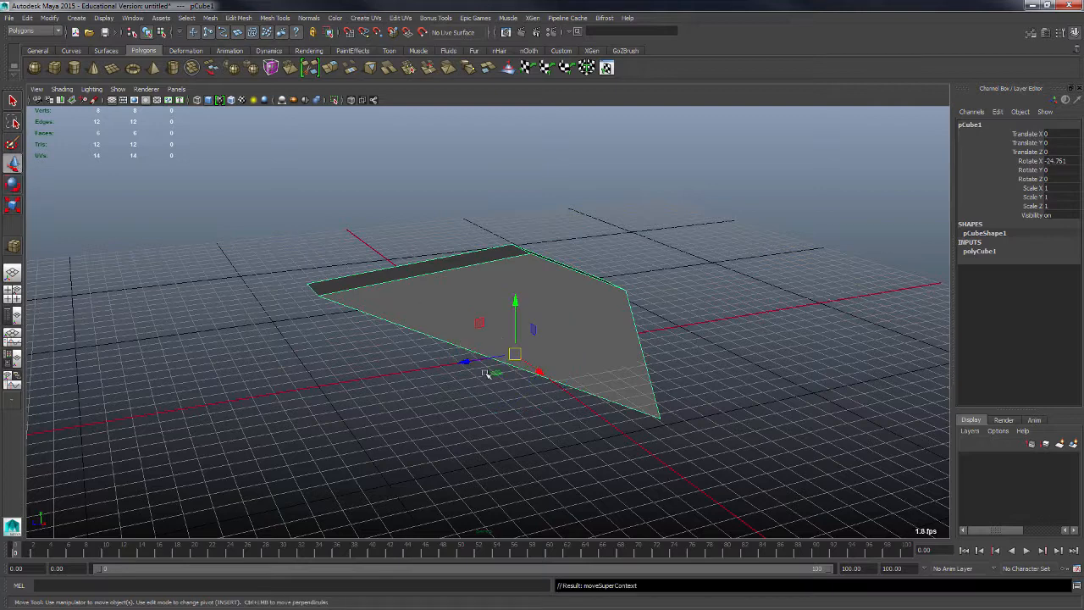
left_click_drag(483, 373, 422, 299, "alt")
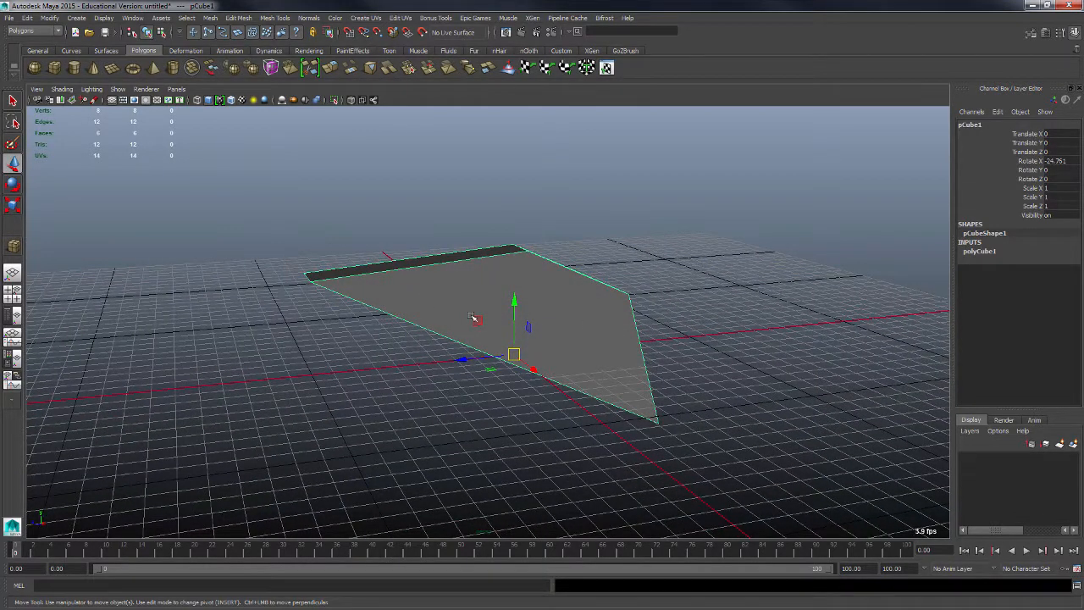
left_click_drag(379, 288, 372, 312, "alt")
double_click(13, 165)
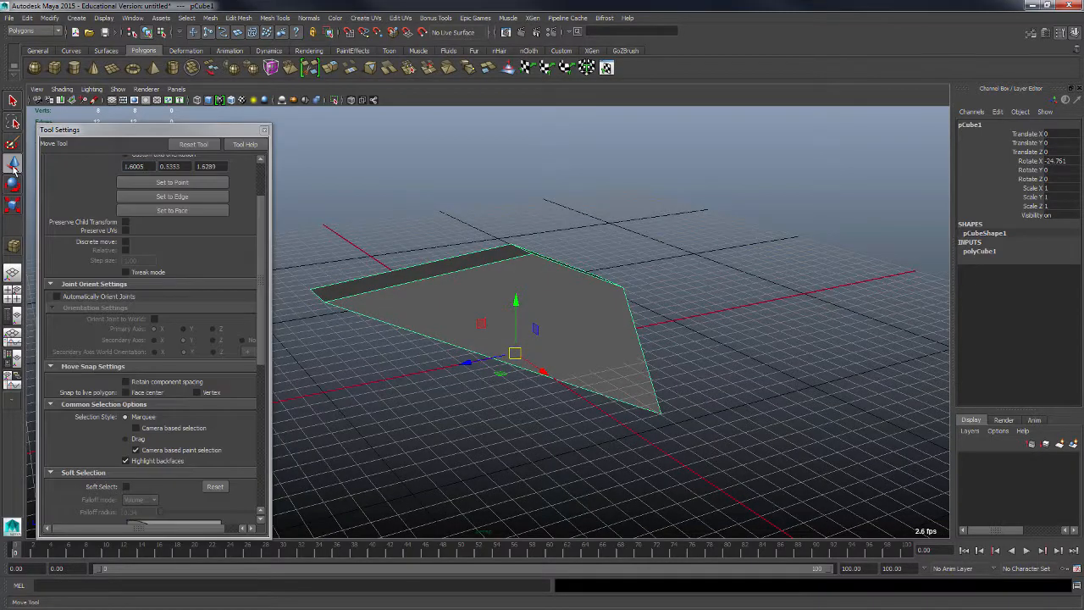
scroll(236, 303, "up", 2)
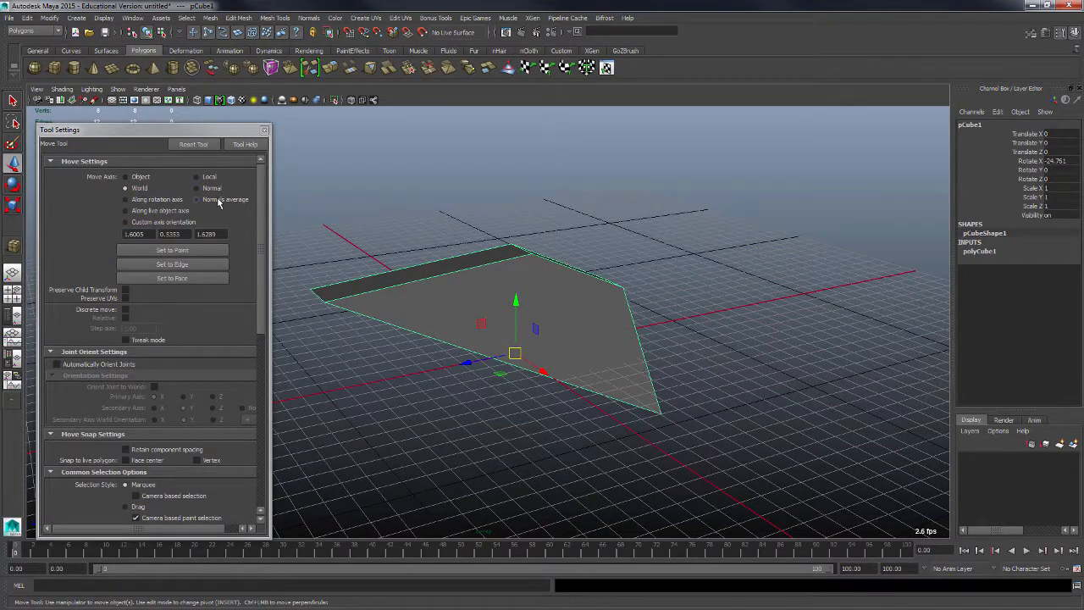
left_click_drag(135, 132, 149, 131)
left_click_drag(540, 347, 666, 361, "alt")
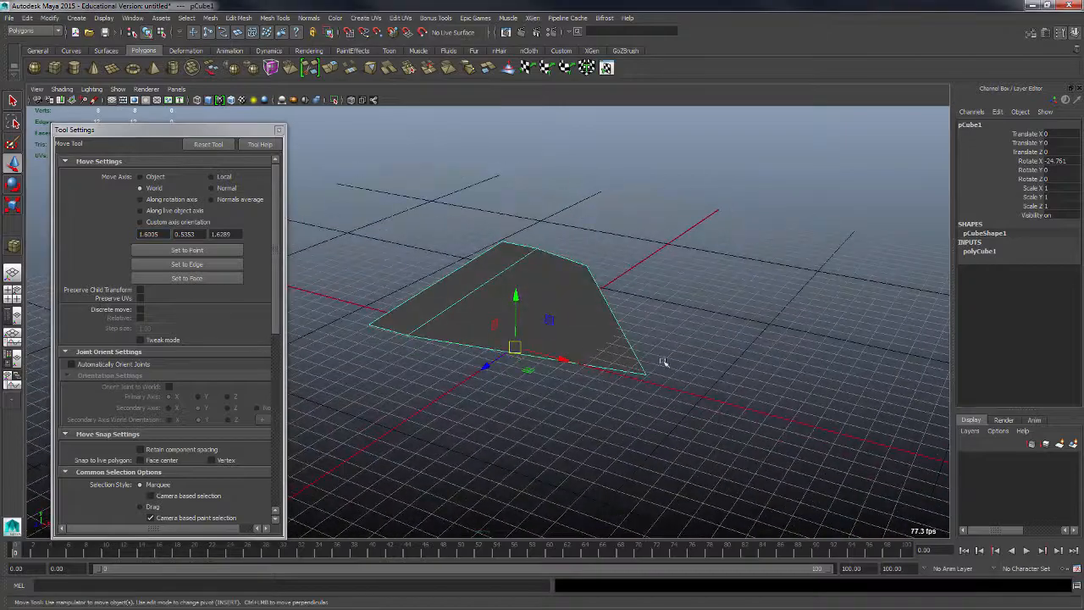
right_click_drag(665, 361, 592, 354, "alt")
middle_click_drag(592, 353, 715, 224, "alt")
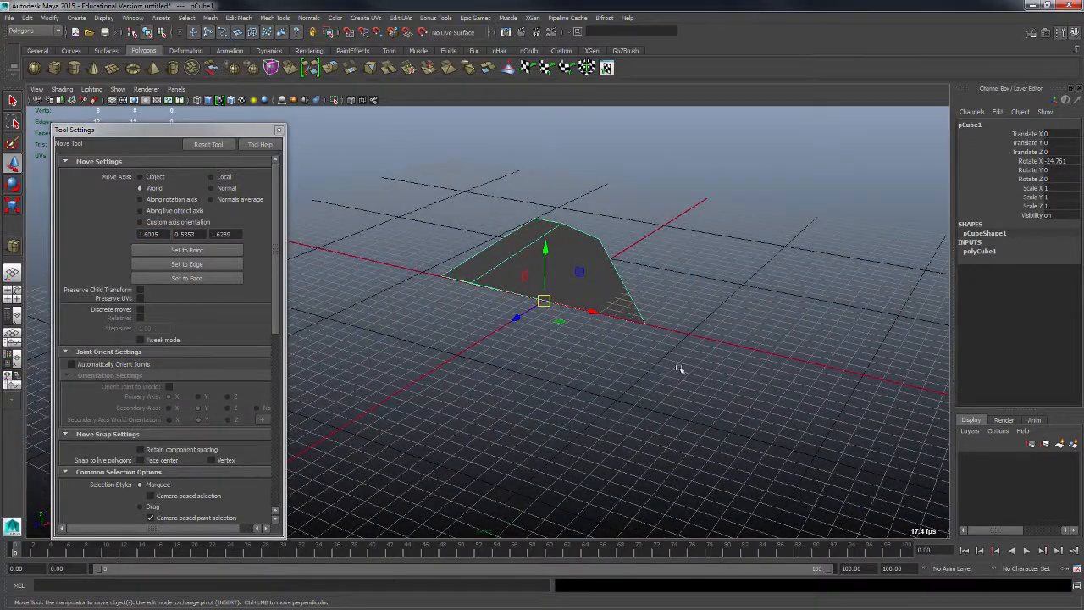
left_click_drag(567, 369, 542, 392, "alt")
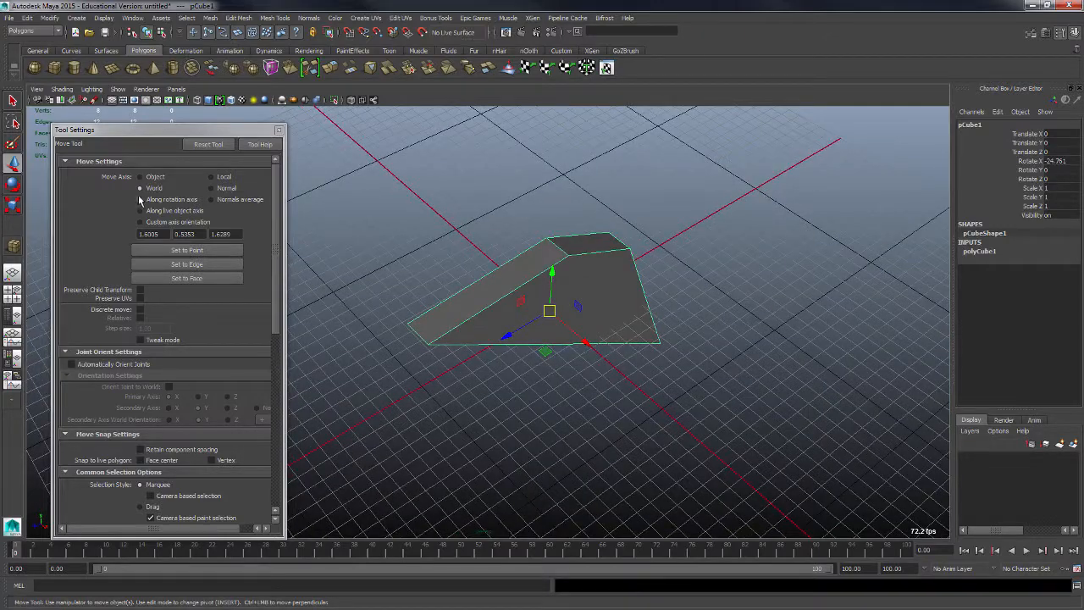
left_click(143, 178)
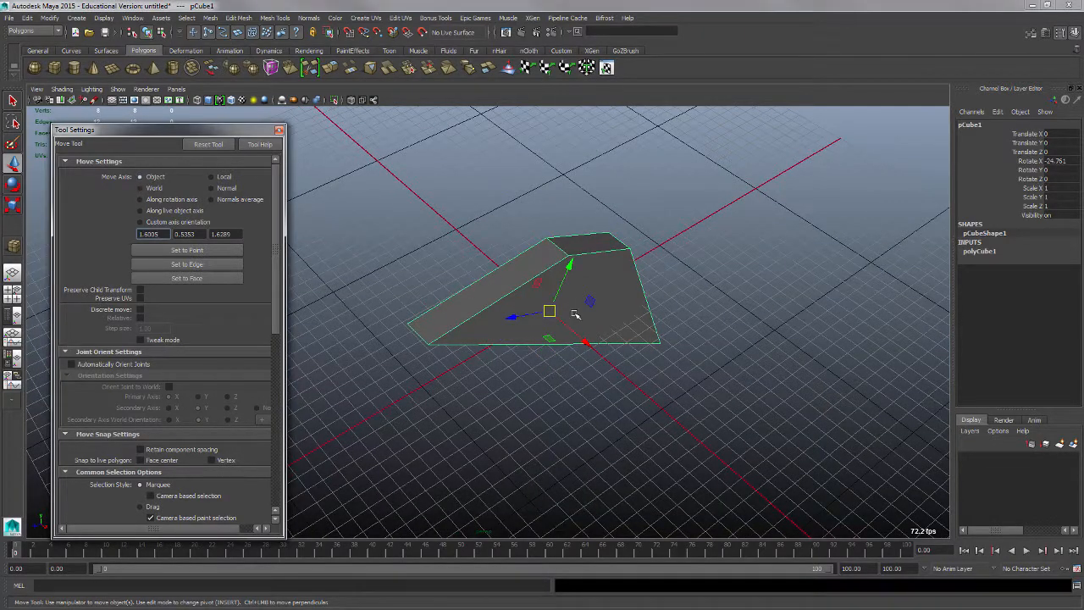
left_click_drag(576, 314, 398, 272, "alt")
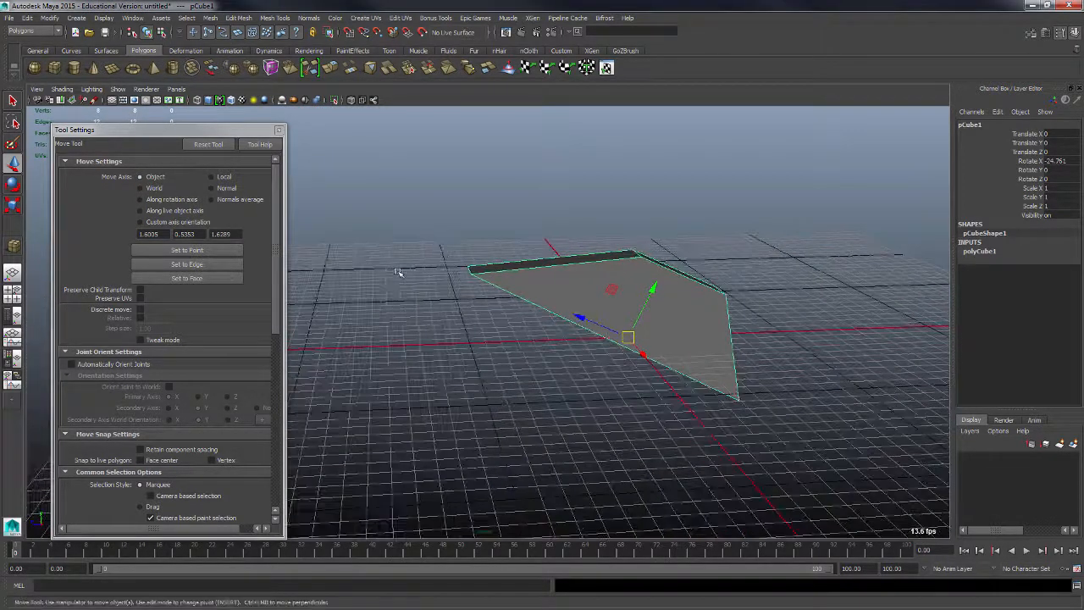
Compare the World and Object move axes, then slide the cube along its own Z axis to about Translate Y 24.5, Z 53.1
left_click(141, 188)
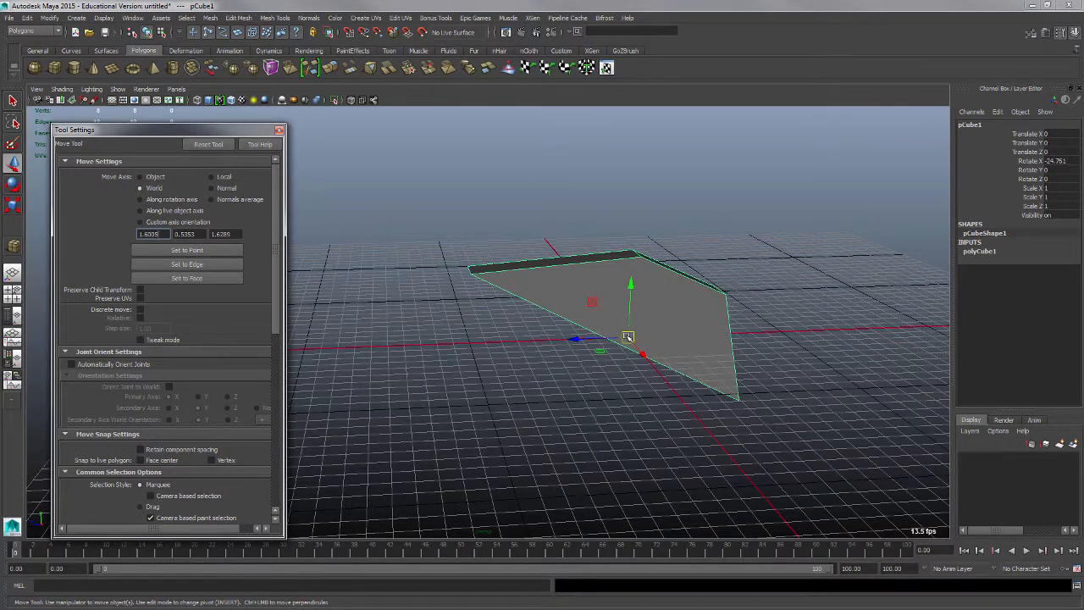
left_click(153, 177)
left_click_drag(514, 294, 356, 315, "alt")
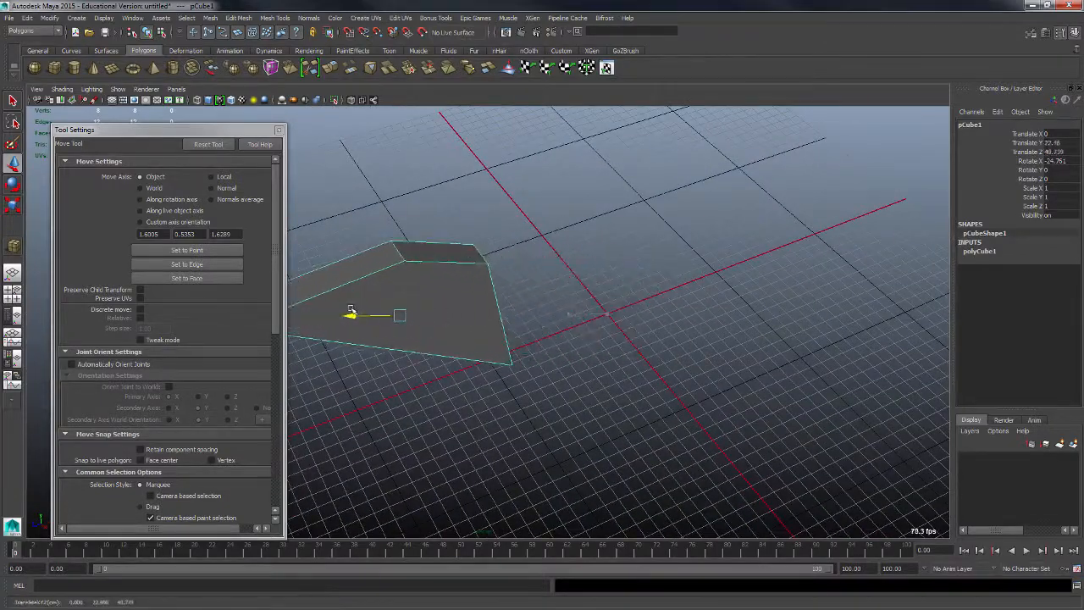
middle_click_drag(574, 315, 811, 305, "alt")
left_click_drag(811, 305, 492, 257, "alt")
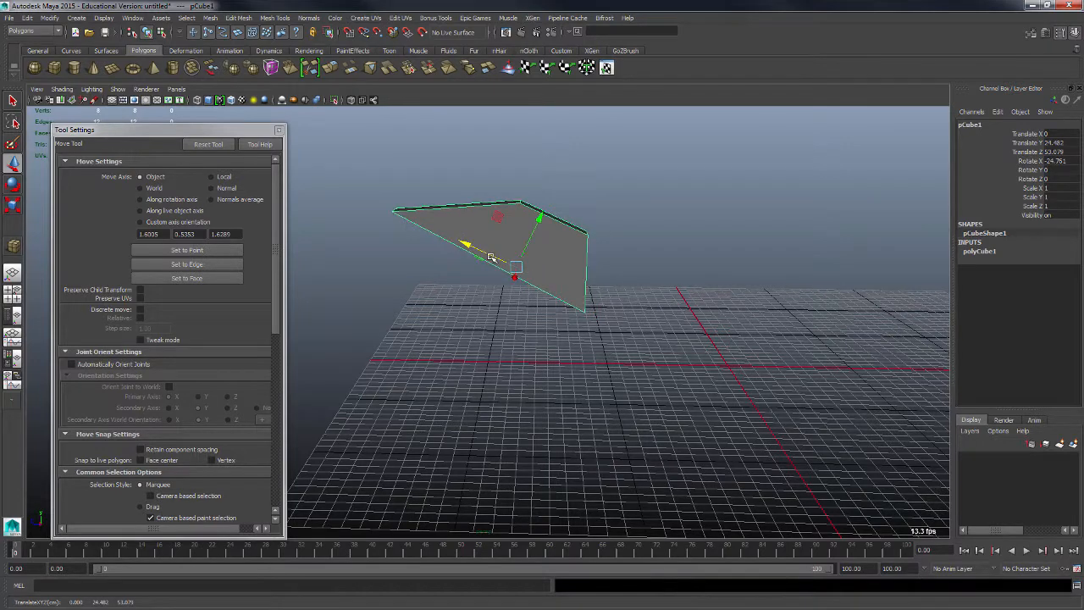
Rotate the cube to about 17.9 degrees around X and move it along its own Z axis to about Translate Z 100.2
key("e")
left_click_drag(499, 220, 467, 247)
middle_click_drag(471, 252, 653, 281, "alt")
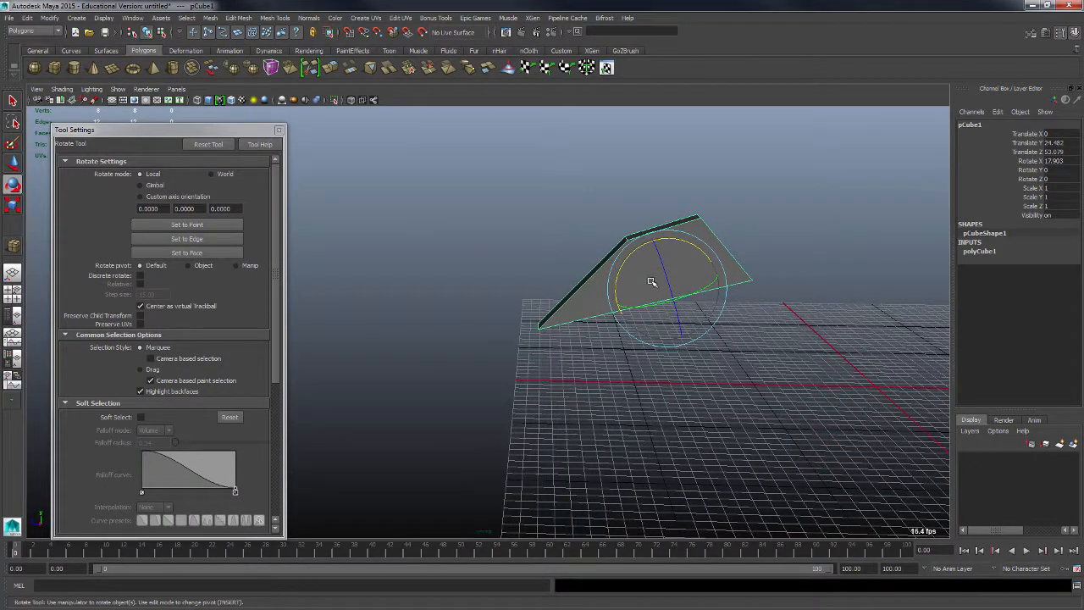
key("w")
left_click_drag(616, 305, 633, 369)
Rotate the cube to about 30.3, 52.5, 24.9 degrees and move it along its object axes to about 16.9, 32.6, 89.6
key("e")
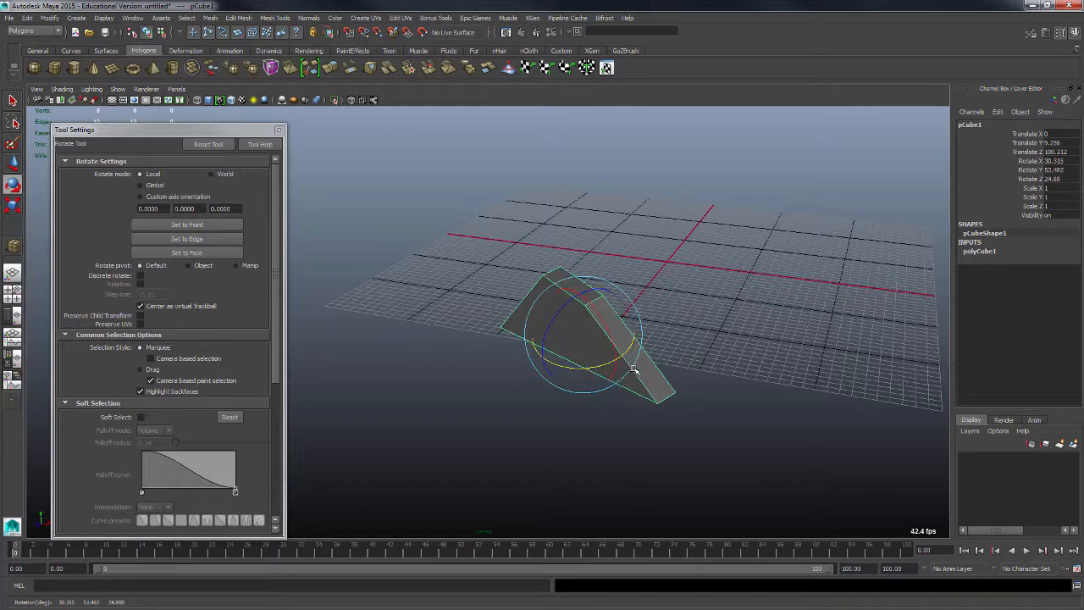
key("w")
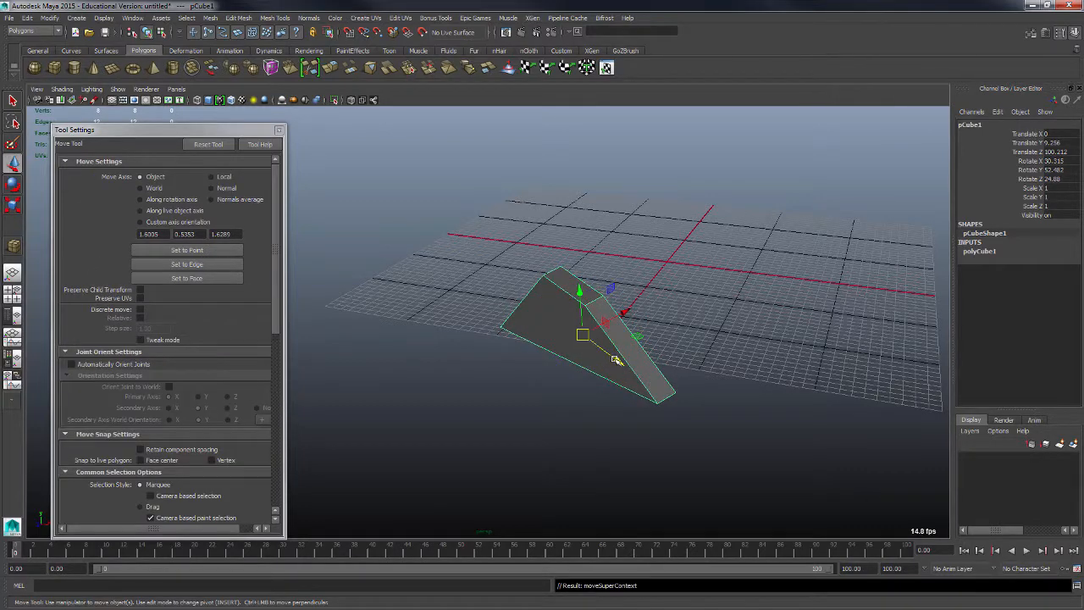
mouse_move(617, 360)
left_mouse_down()
mouse_move(649, 387)
mouse_move(630, 369)
left_mouse_up()
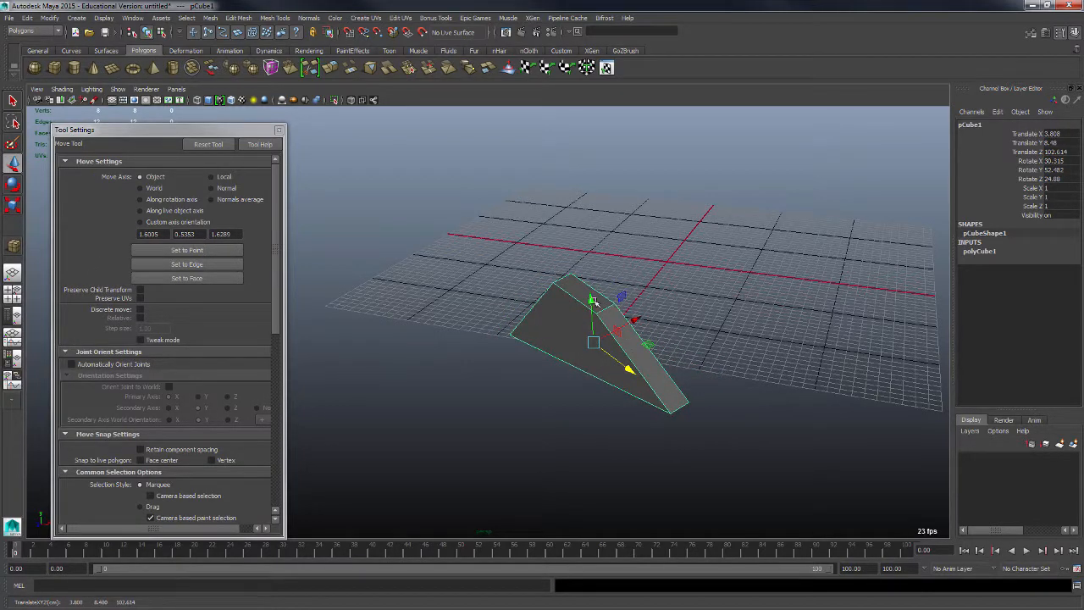
left_click_drag(593, 301, 702, 233)
left_click_drag(741, 271, 644, 273, "alt")
Set the Move tool's axis back to World and close its settings
left_click(153, 188)
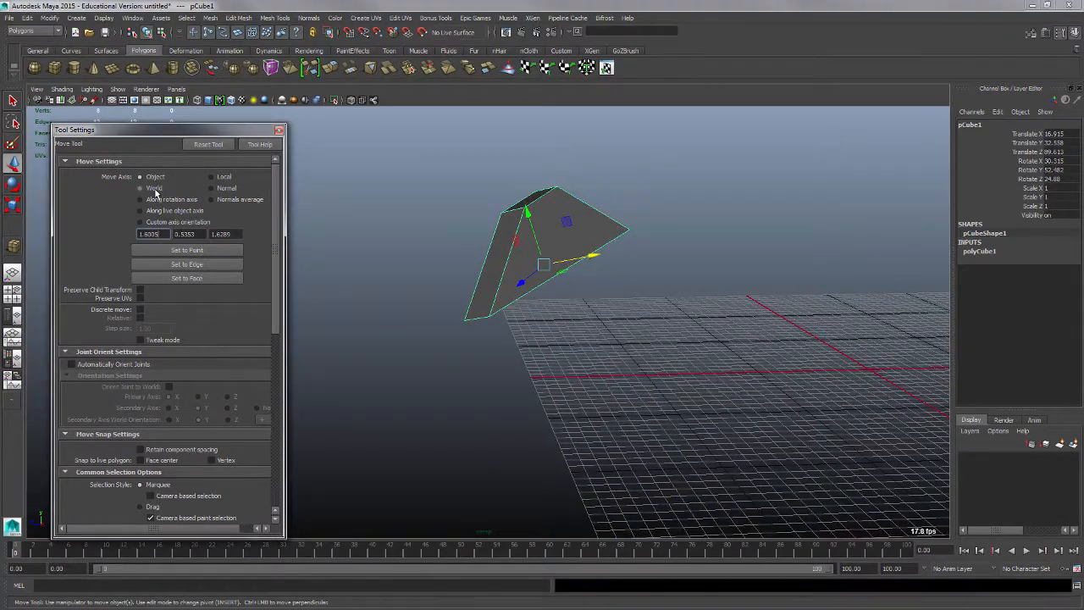
left_click(280, 133)
left_click_drag(579, 334, 503, 324, "alt")
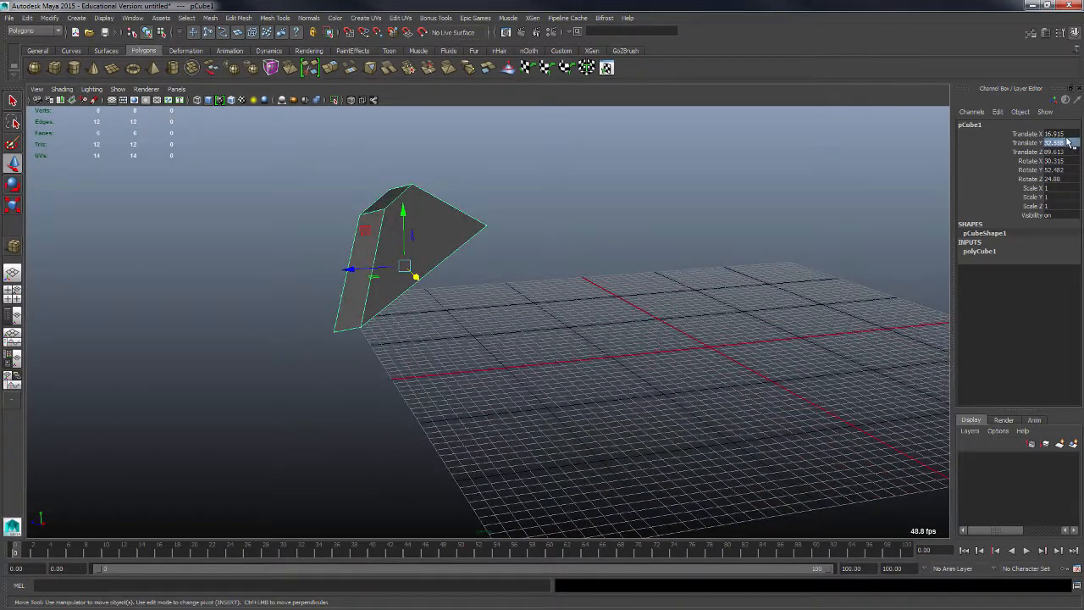
Reset all of the cube's Translate and Rotate values to 0 in a single entry
left_click(1059, 178)
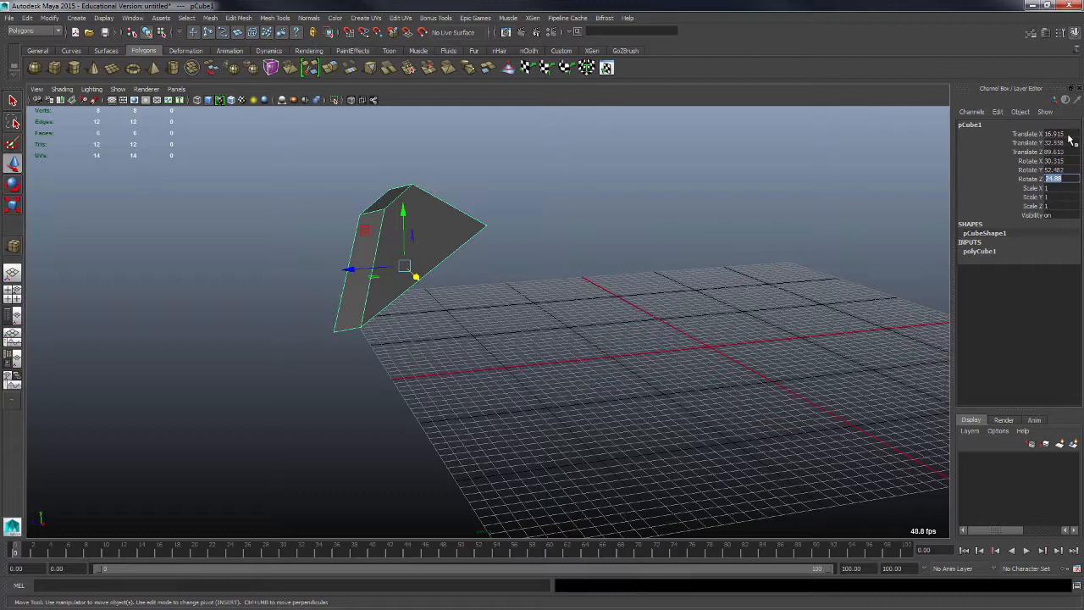
left_click(1068, 134)
left_click(1031, 136)
left_click(1069, 134)
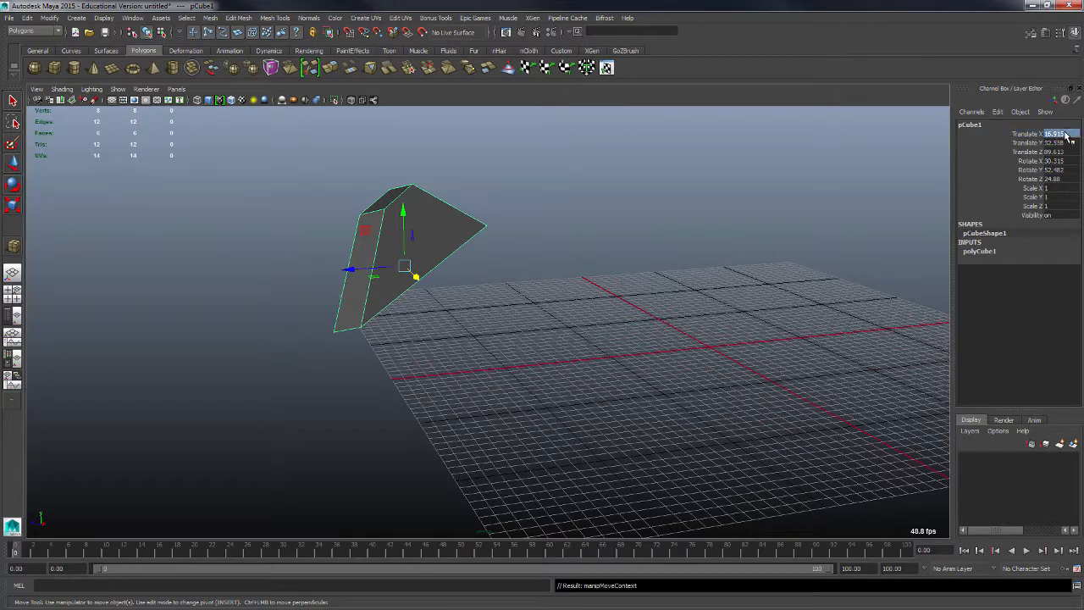
left_click(1071, 180, "shift")
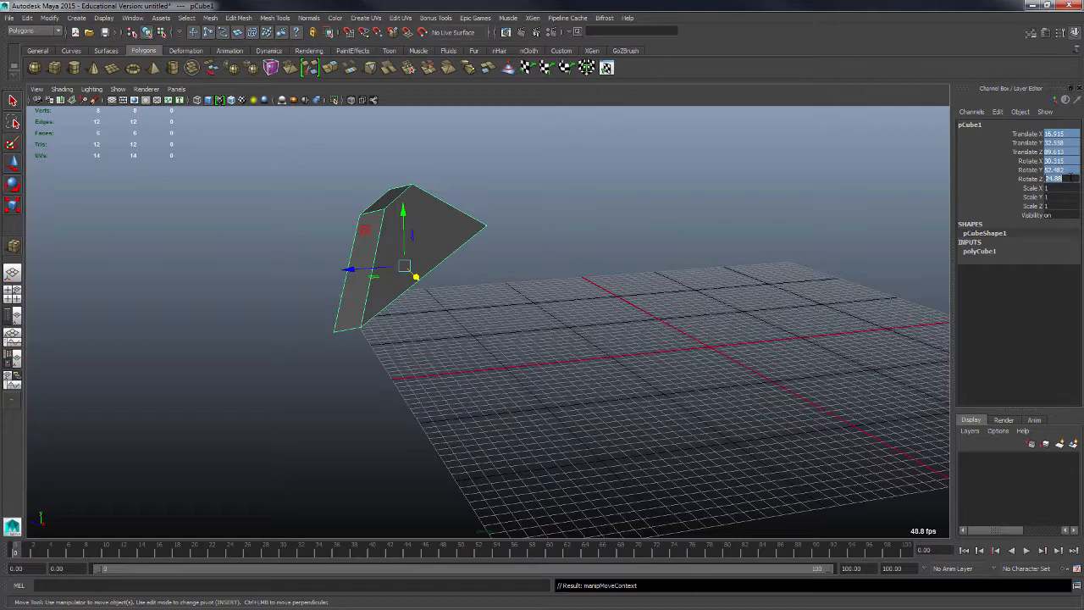
type("0")
key("Return")
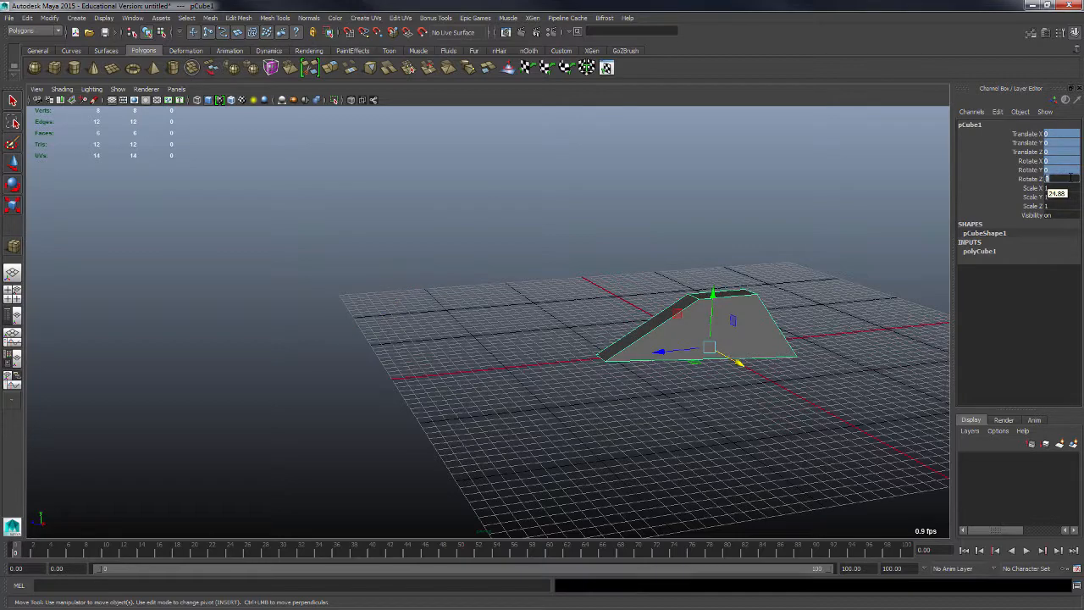
Open the Outliner to list the objects in the scene
left_click_drag(627, 375, 658, 392, "alt")
middle_click_drag(659, 392, 471, 409, "alt")
right_click_drag(470, 409, 805, 479, "alt")
middle_click_drag(722, 440, 722, 453, "alt")
mouse_move(721, 452)
left_mouse_down("alt")
mouse_move(704, 438)
mouse_move(743, 426)
mouse_move(736, 441)
left_mouse_up("alt")
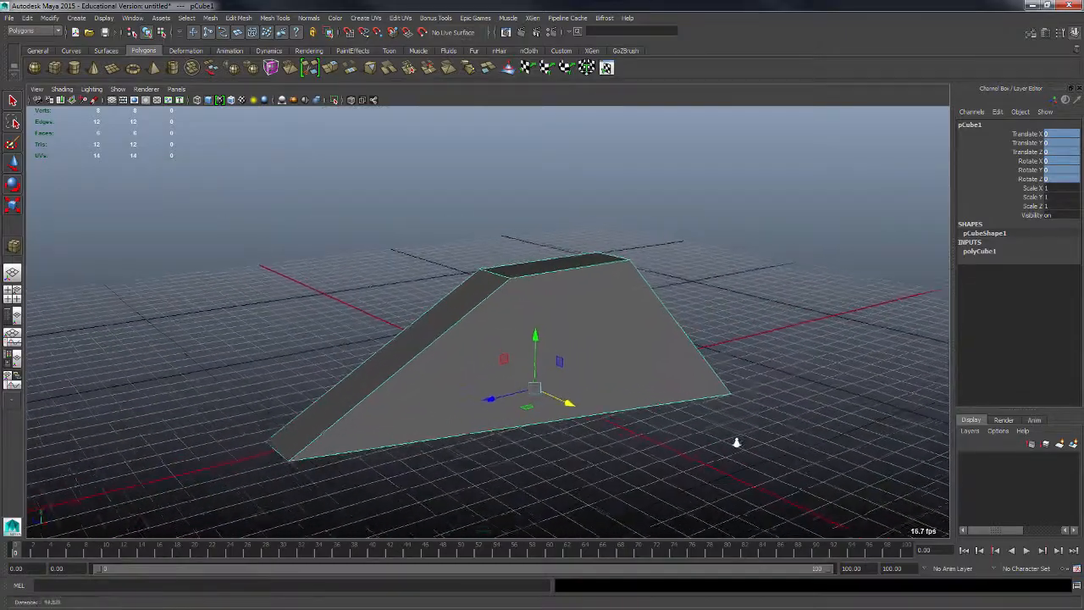
right_click_drag(737, 441, 680, 407, "alt")
left_click_drag(680, 407, 702, 416, "alt")
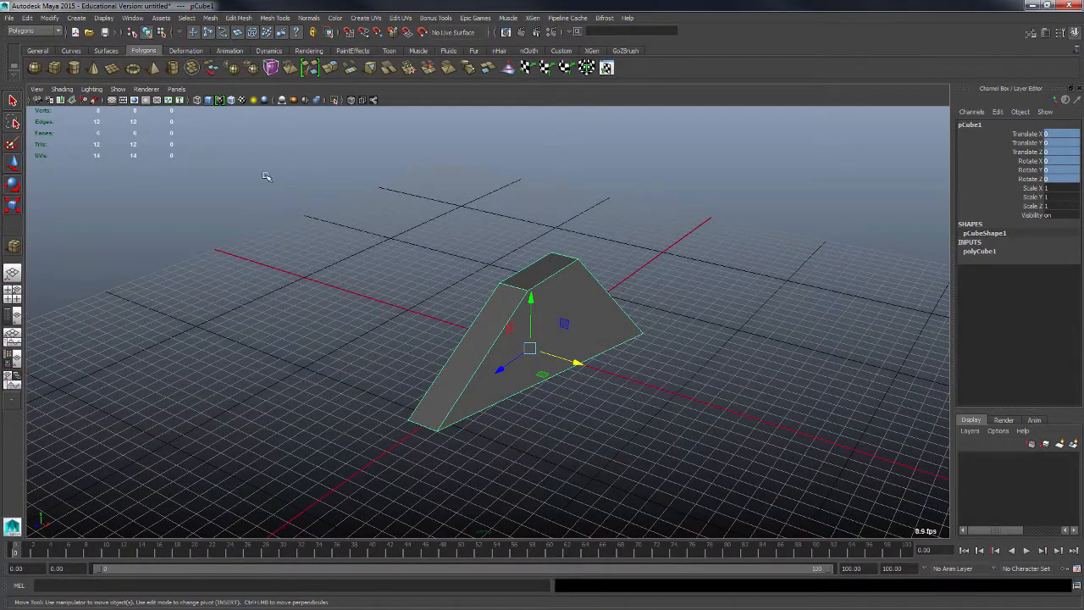
left_click(131, 18)
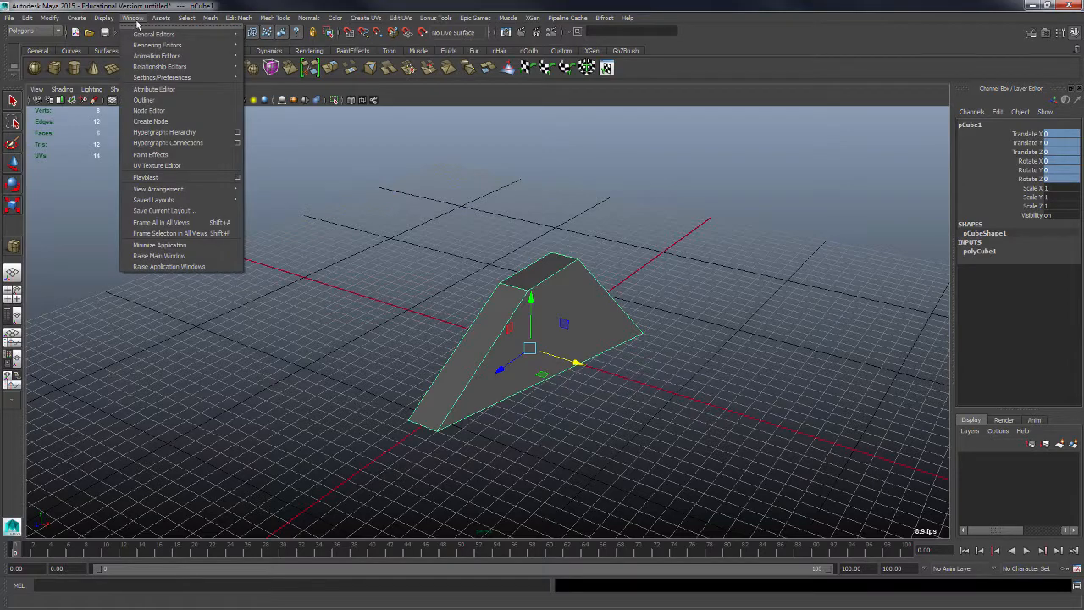
left_click(169, 98)
Move the cube away from the origin to about Translate X -85.67, then deselect and reselect it
scroll(544, 394, "down", 6)
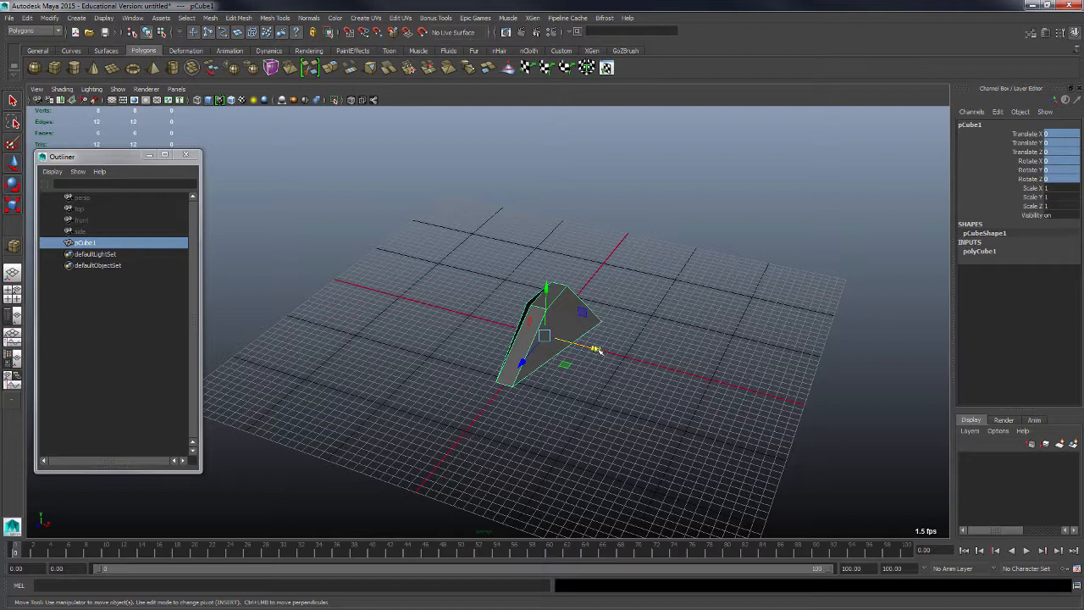
left_click_drag(598, 350, 374, 300, "alt")
left_click(470, 368)
left_click_drag(317, 280, 310, 277, "alt")
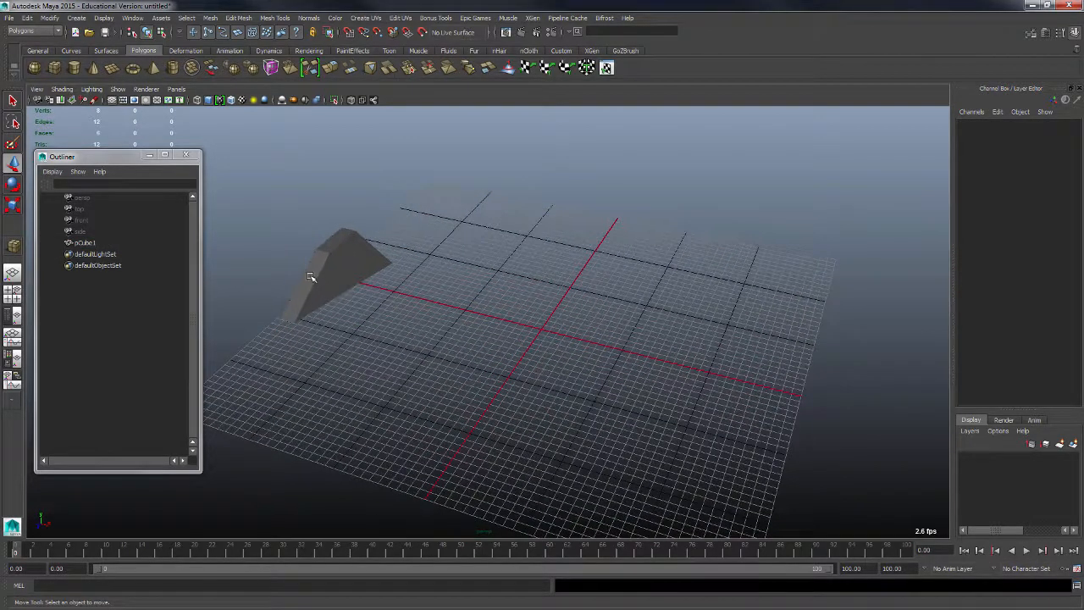
mouse_move(417, 271)
left_mouse_down("alt")
mouse_move(547, 390)
mouse_move(426, 283)
left_mouse_up("alt")
left_click(421, 276)
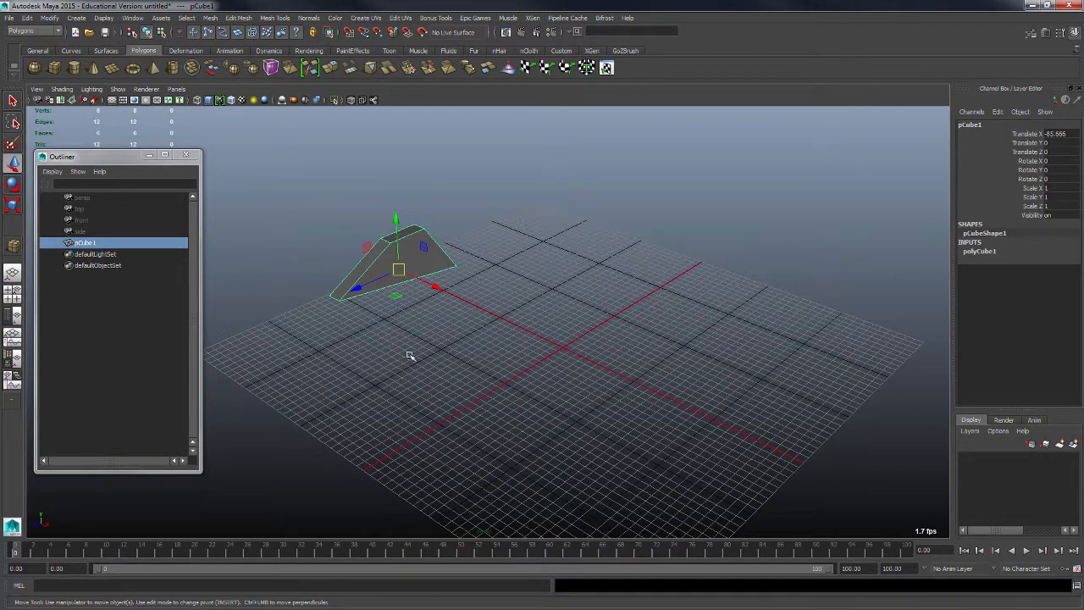
Group the selected cube and rename the new group Wedge_001
left_click_drag(376, 353, 393, 353, "alt")
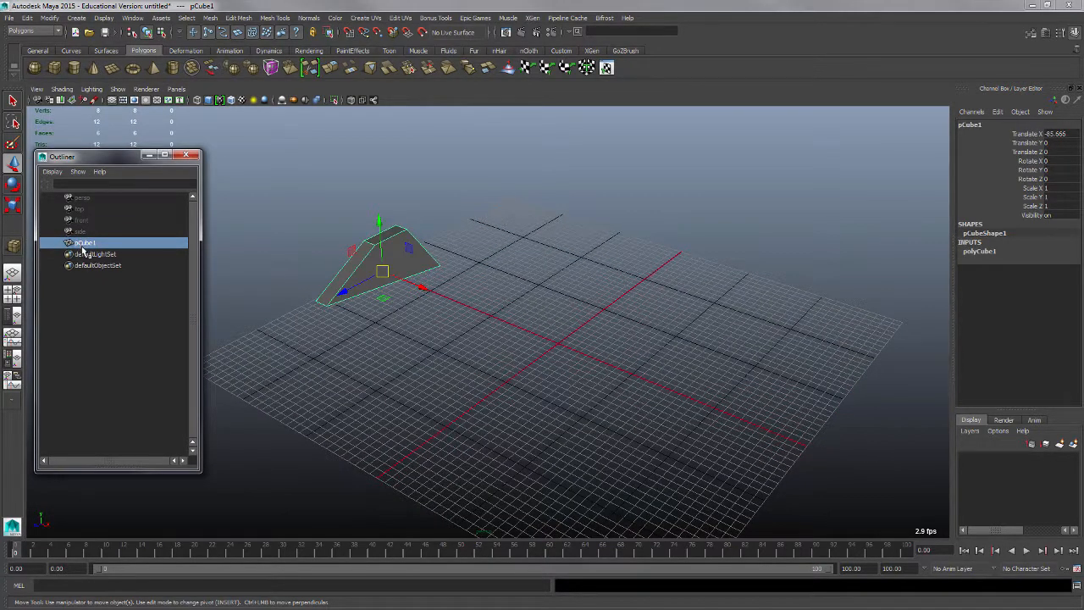
key("ctrl+g")
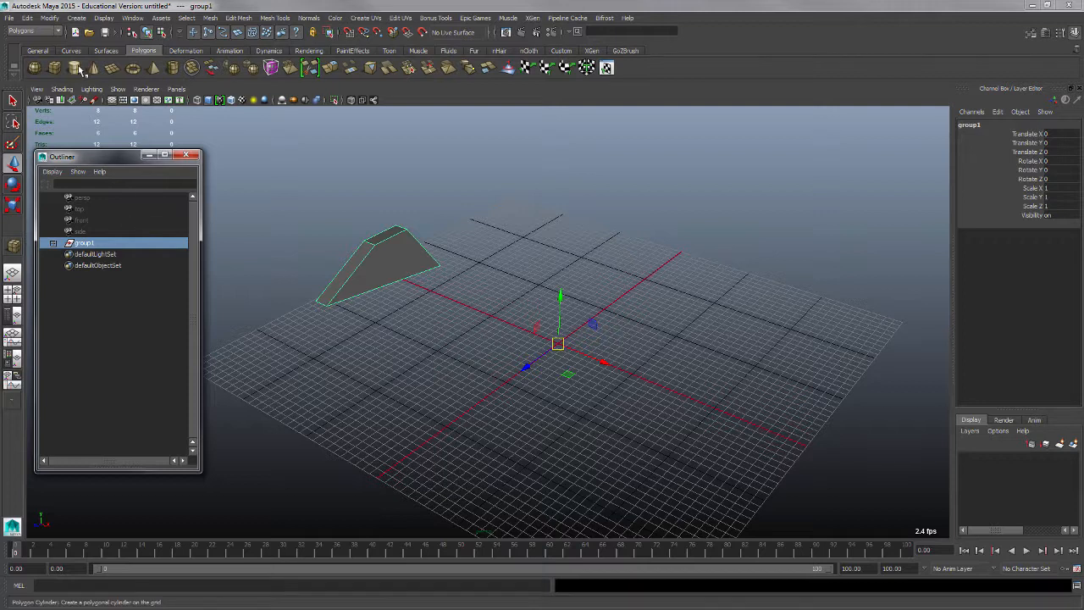
double_click(88, 243)
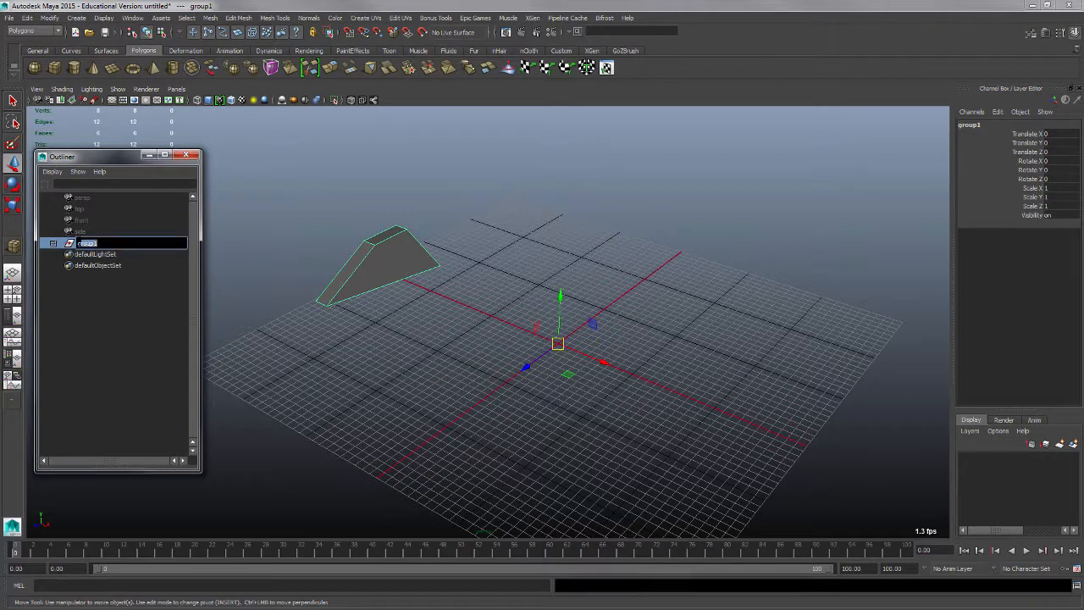
type("Wedge_001")
key("Return")
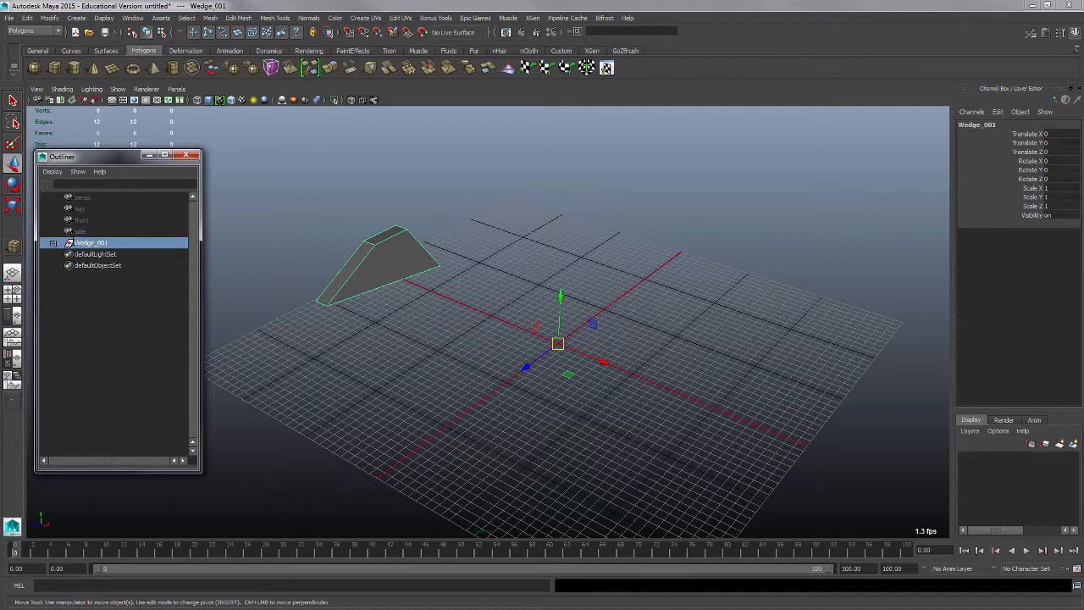
Open the Duplicate Special options, choose Copy as the geometry type, and set the Y rotation to 30
mouse_move(485, 328)
left_mouse_down("alt")
mouse_move(482, 302)
mouse_move(478, 313)
left_mouse_up("alt")
left_click(28, 18)
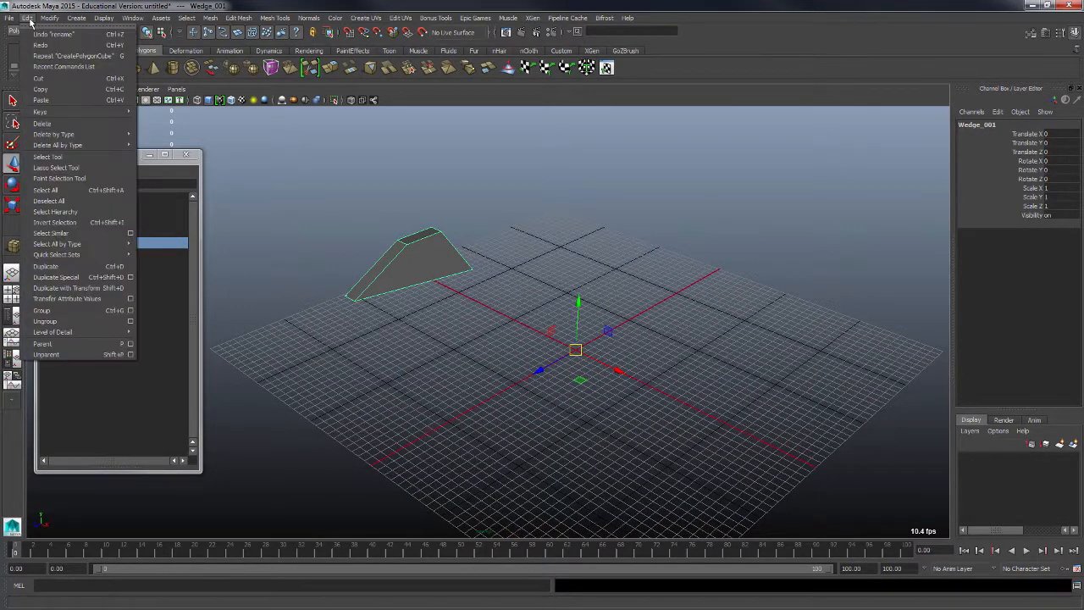
left_click(131, 278)
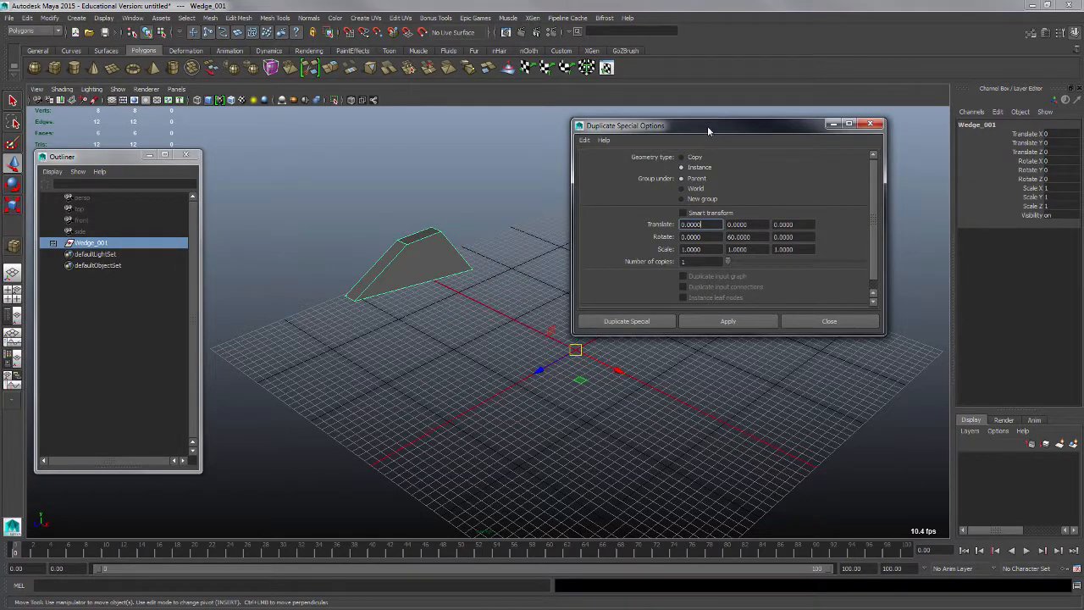
left_click_drag(709, 130, 785, 114)
left_click(770, 144)
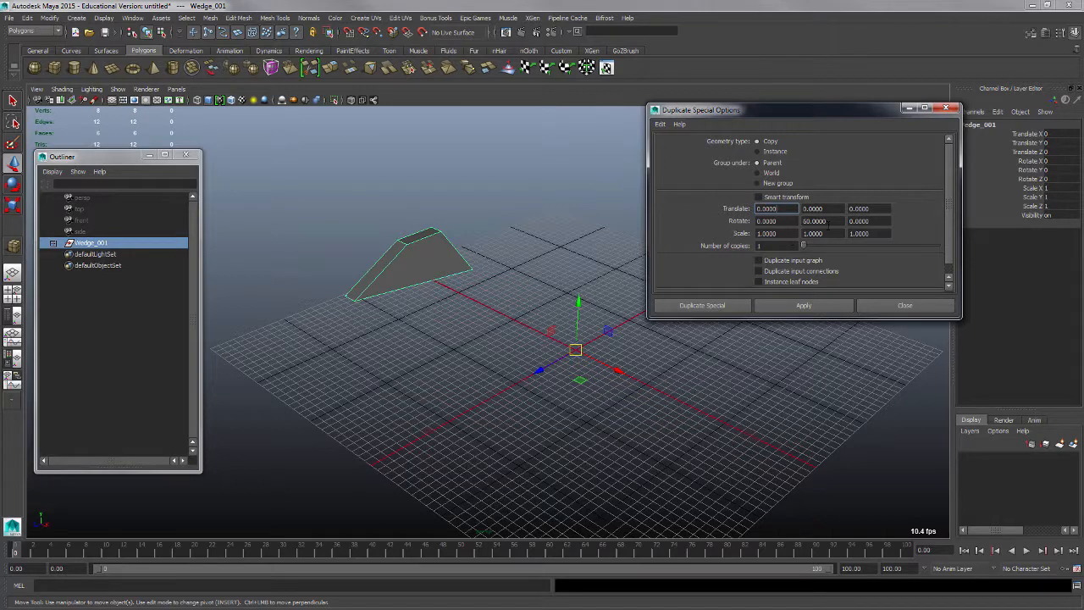
left_click(814, 221)
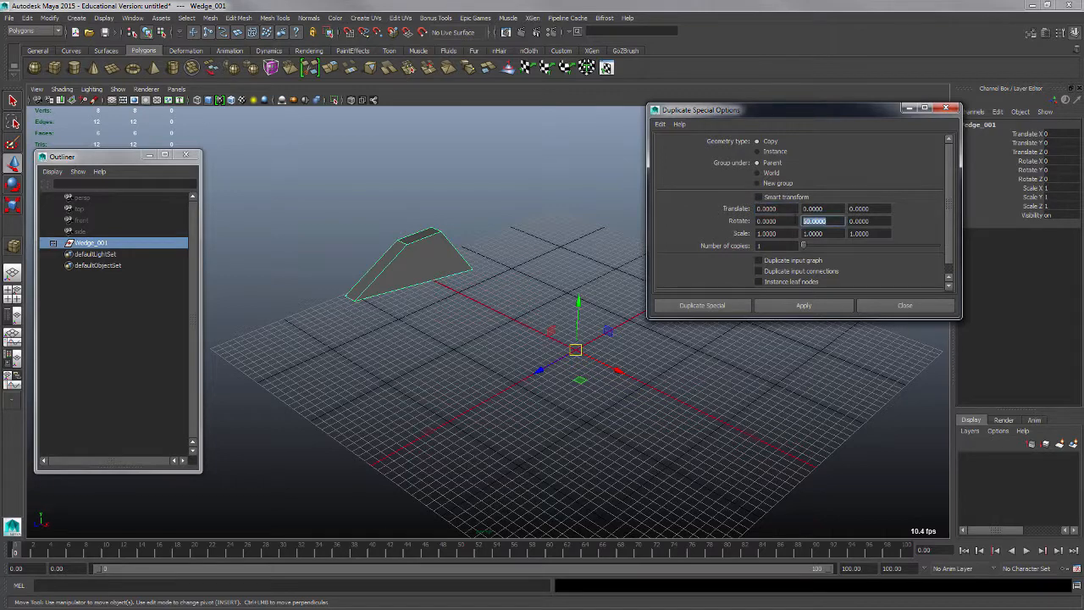
type("30")
key("Return")
Expand the Wedge_001 group in the Outliner and compare the pivots of the group and its child cube
left_click(54, 243)
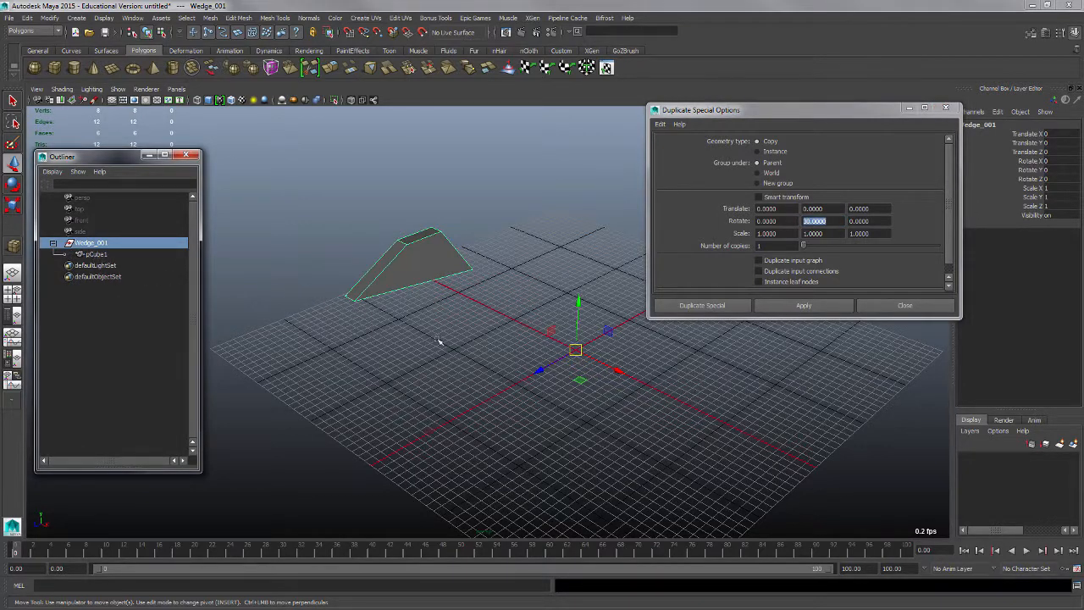
left_click(94, 252)
left_click(93, 244)
left_click(95, 252)
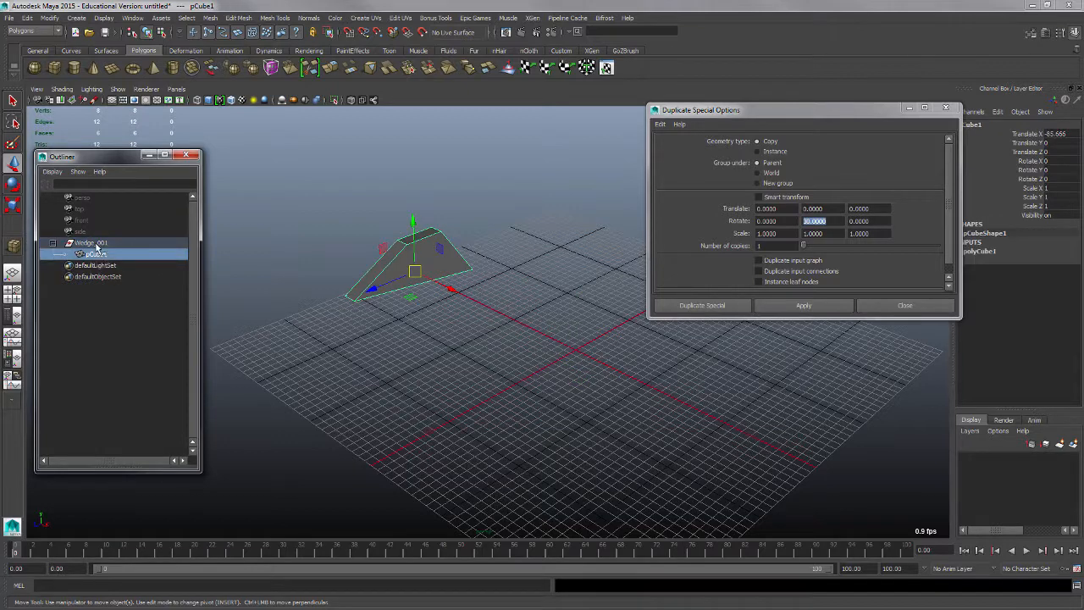
left_click(94, 244)
Try rotating the Wedge_001 group about its Y and X axes, undoing each rotation
key("e")
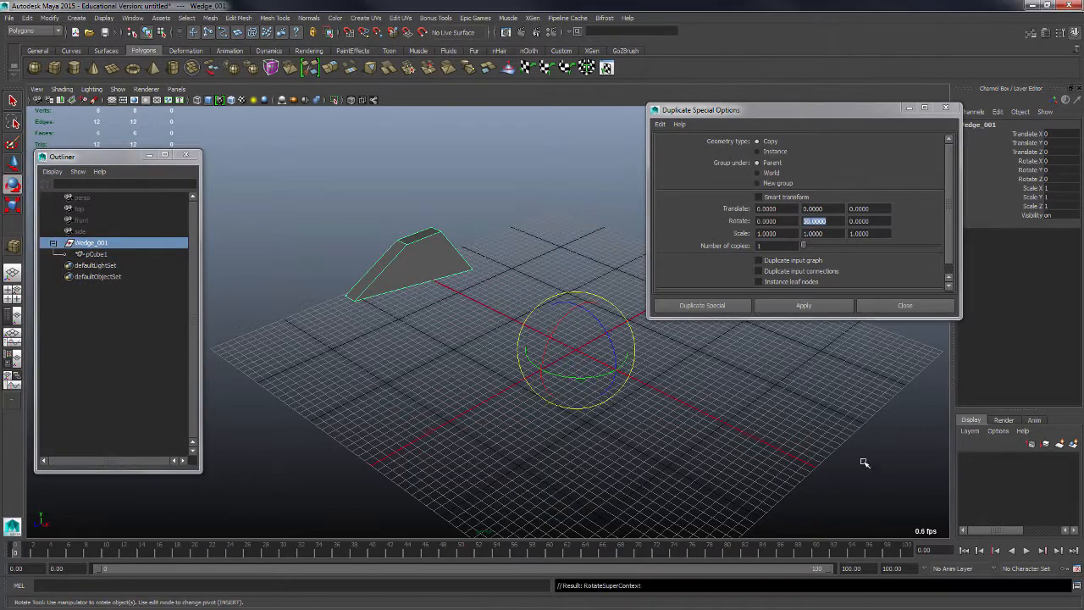
mouse_move(584, 381)
left_mouse_down()
mouse_move(644, 381)
mouse_move(578, 373)
mouse_move(706, 389)
mouse_move(544, 359)
mouse_move(598, 376)
left_mouse_up()
key("ctrl+z")
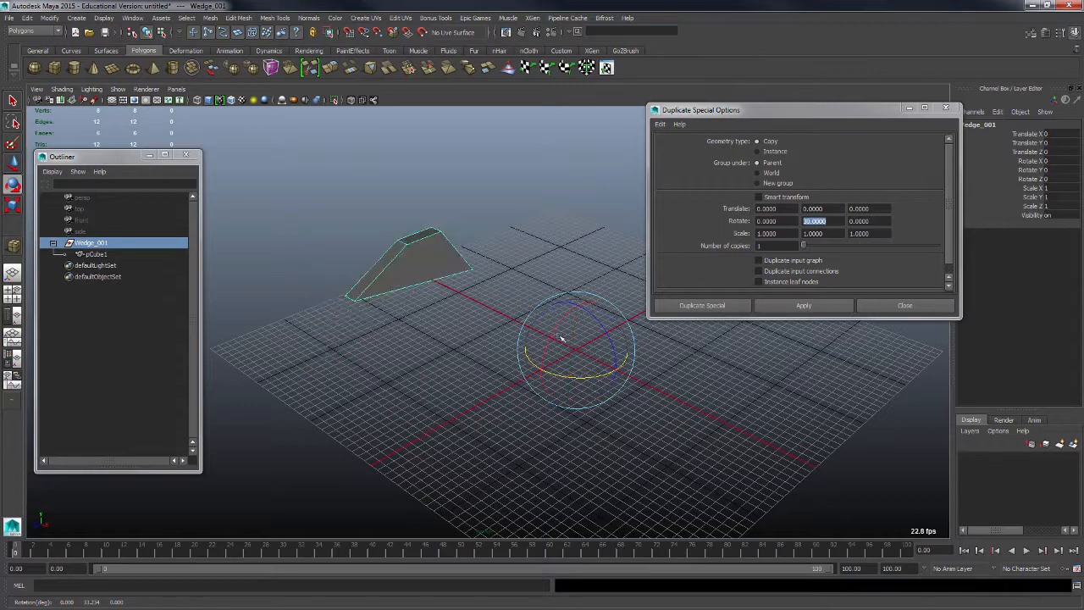
left_click_drag(560, 339, 560, 320)
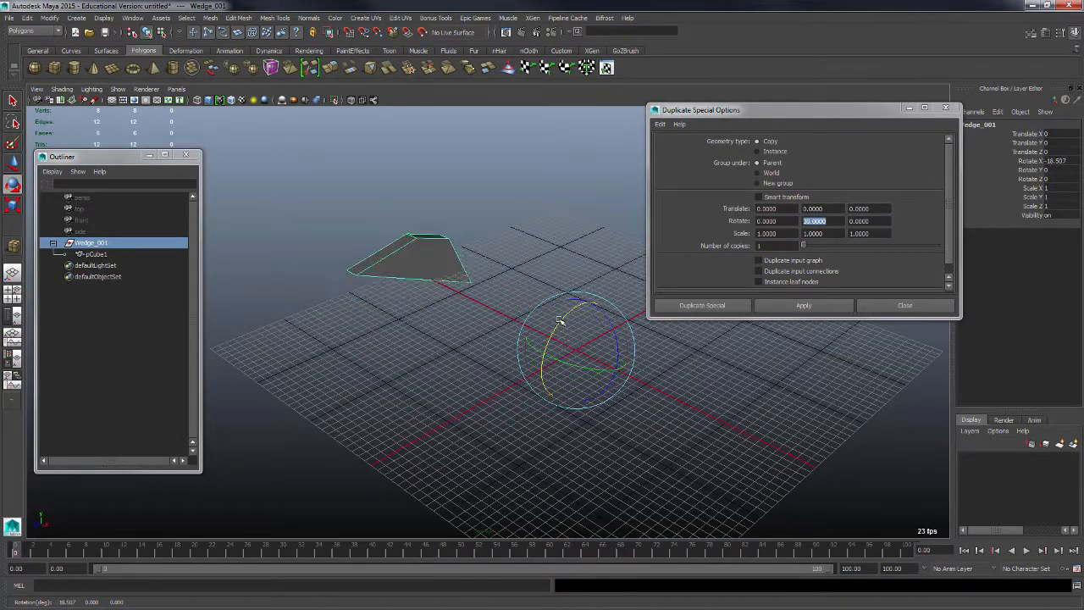
key("ctrl+z")
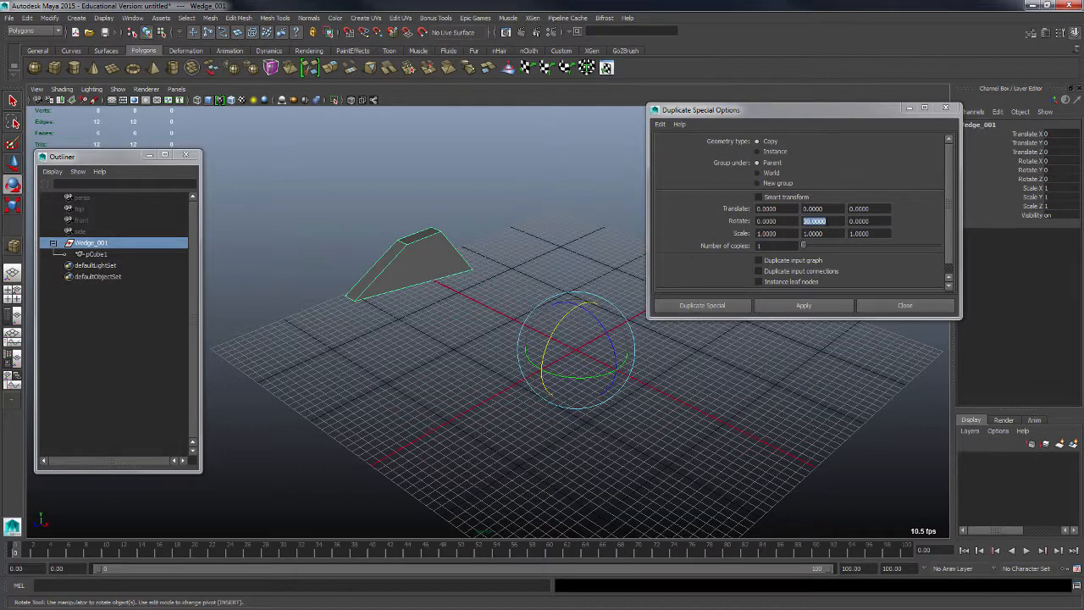
Try duplicating the Wedge_001 group with a 30-degree Y rotation, and undo the copy
left_click(802, 305)
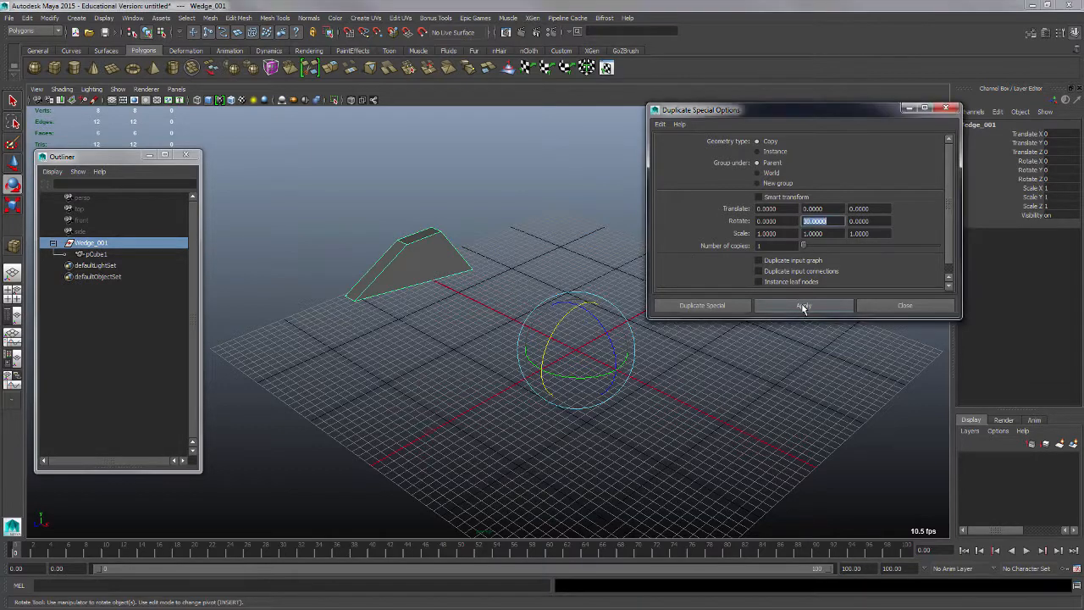
left_click_drag(364, 382, 300, 373, "alt")
key("ctrl+z")
Set the duplicate's Y rotation to 60, make five successive copies of the wedge group, and close the Duplicate Special options
left_click(794, 212)
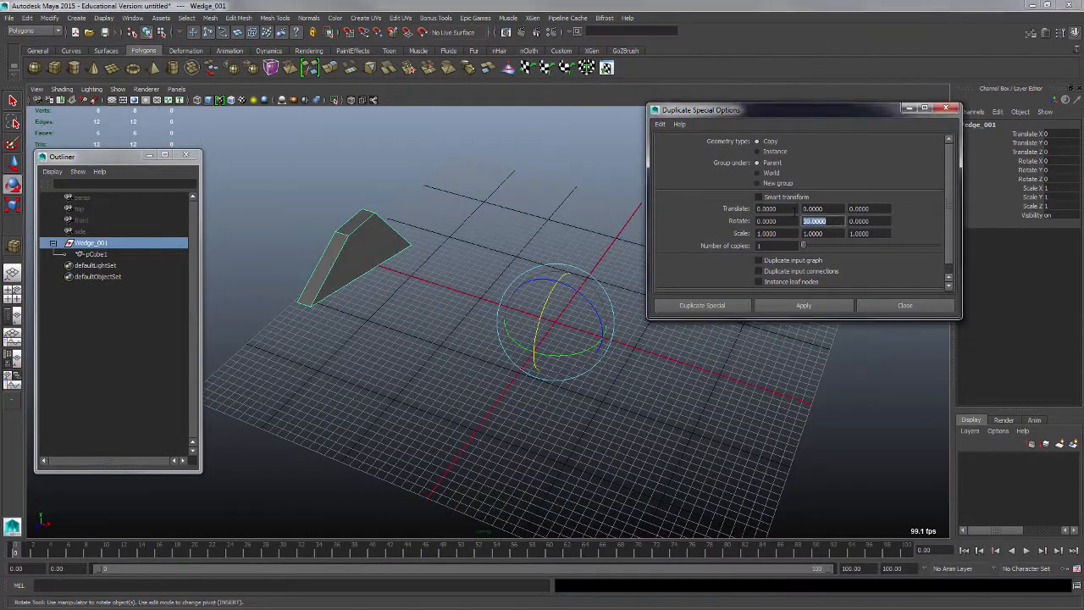
type("60")
key("Tab")
left_click(821, 305)
left_click(821, 305)
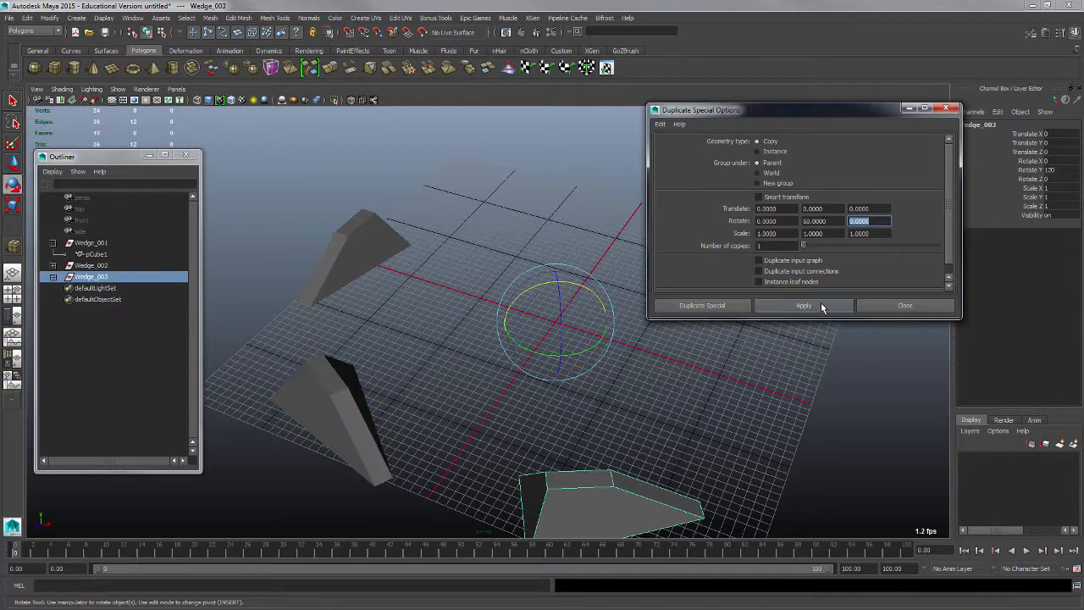
left_click(820, 304)
left_click(821, 304)
left_click(821, 304)
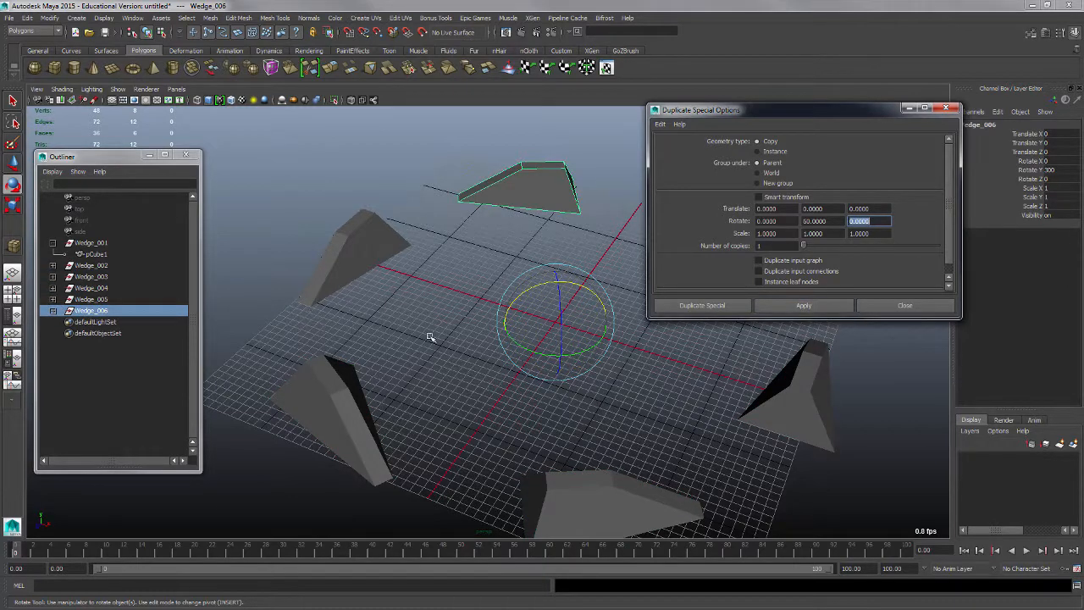
left_click_drag(430, 337, 641, 356, "alt")
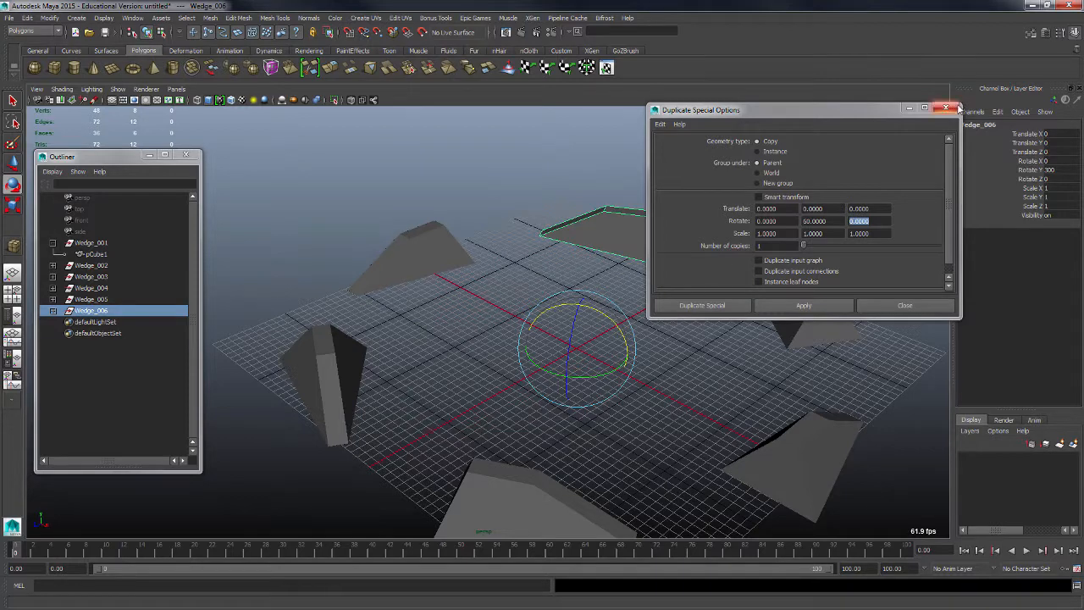
left_click(956, 107)
Expand the Wedge_006 group and compare its child cube's transform values with those of the cube in Wedge_001
left_click_drag(738, 220, 353, 281, "alt")
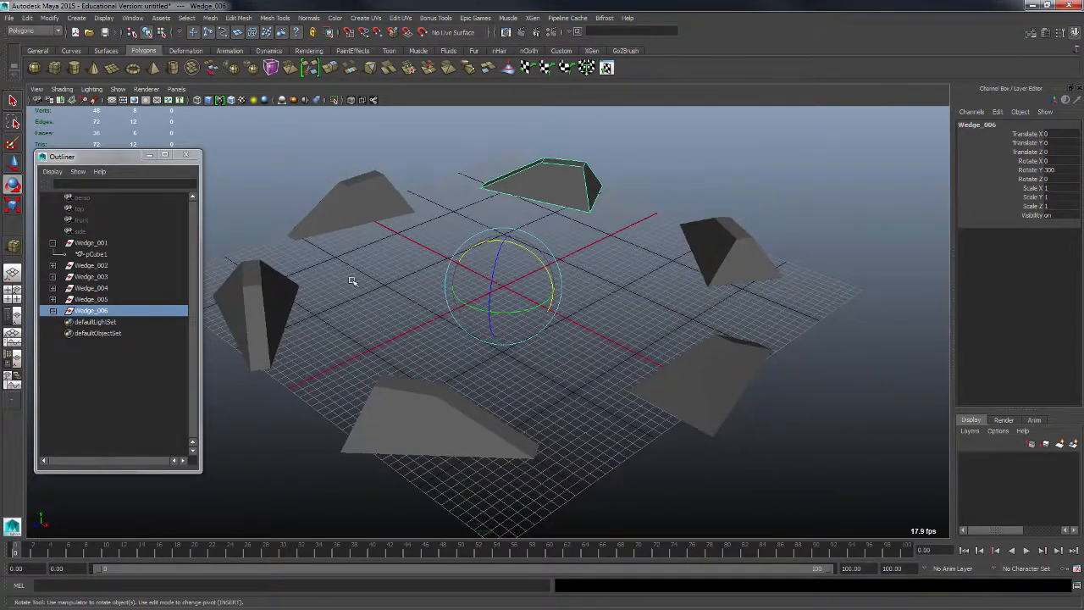
left_click(53, 310)
left_click(97, 324)
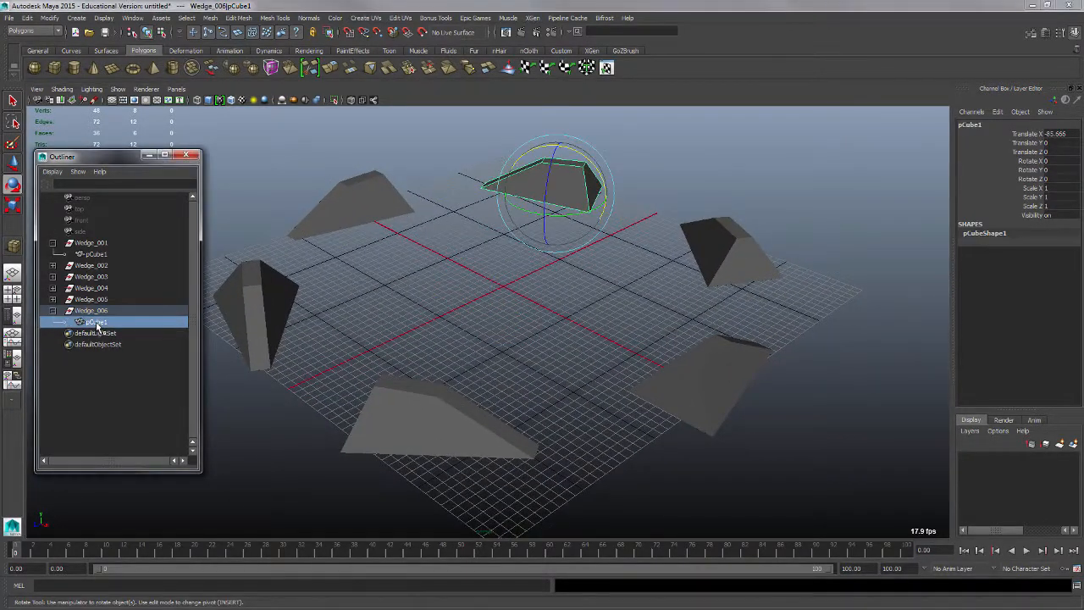
left_click(93, 254)
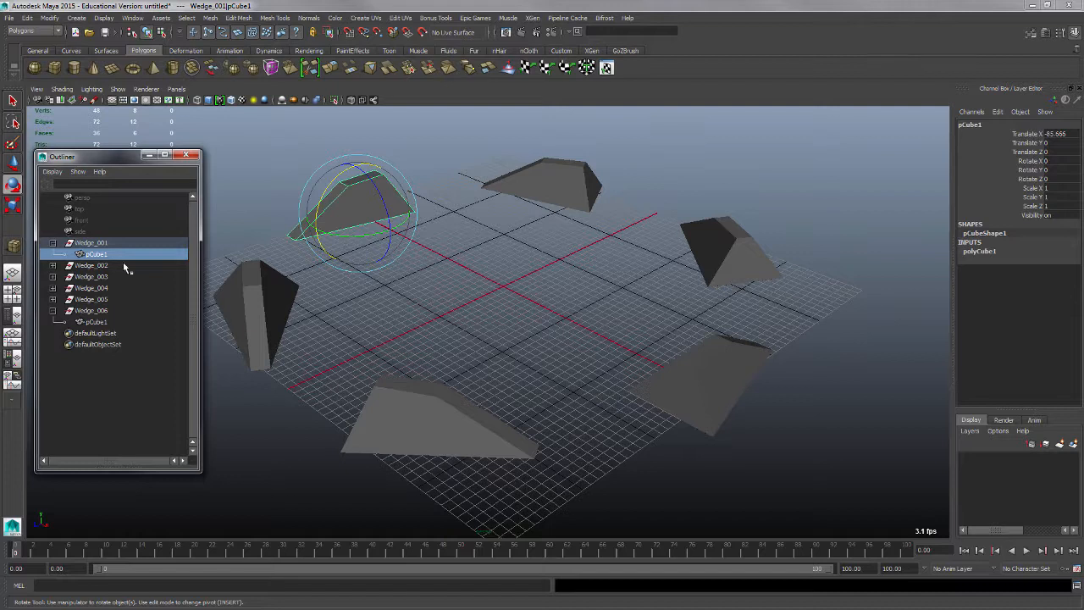
left_click(93, 323)
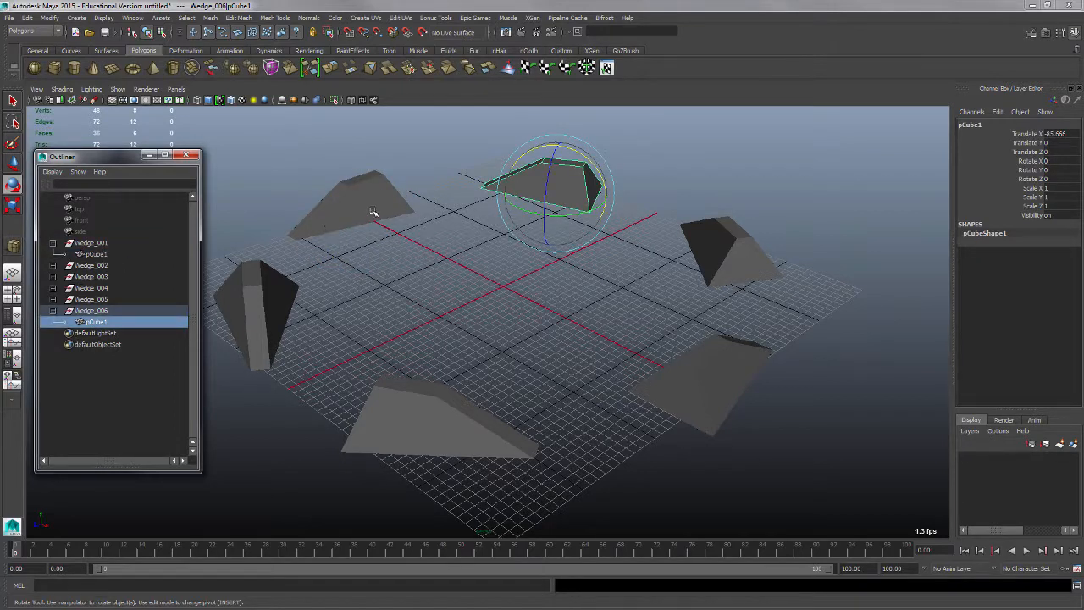
Check the Wedge_002 group's transform values and contents, and collapse Wedge_002 and Wedge_001 in the Outliner
left_click(91, 266)
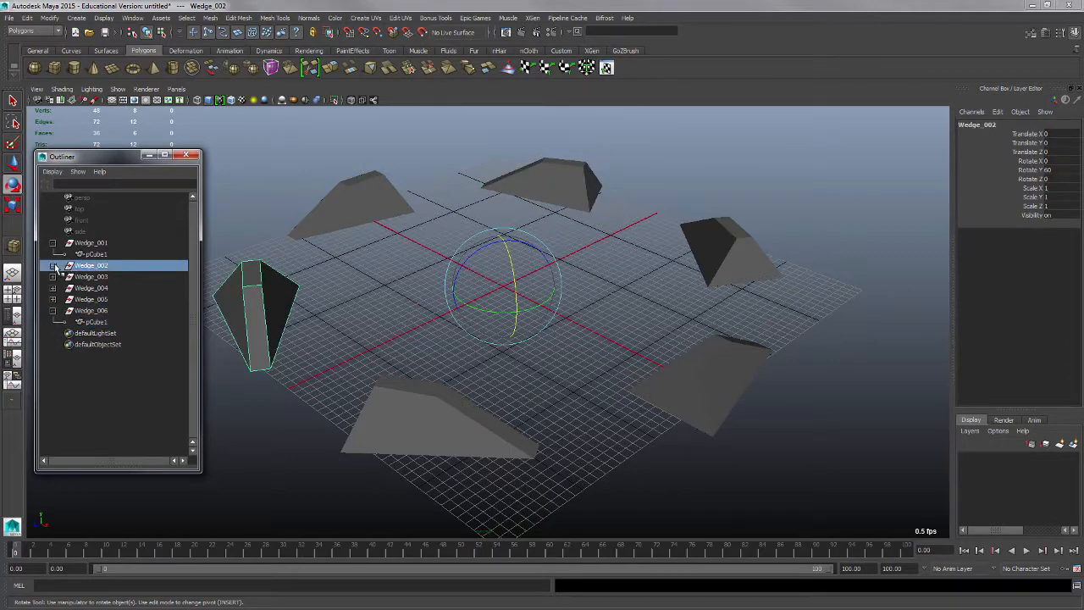
left_click(53, 265)
left_click(52, 265)
left_click(53, 243)
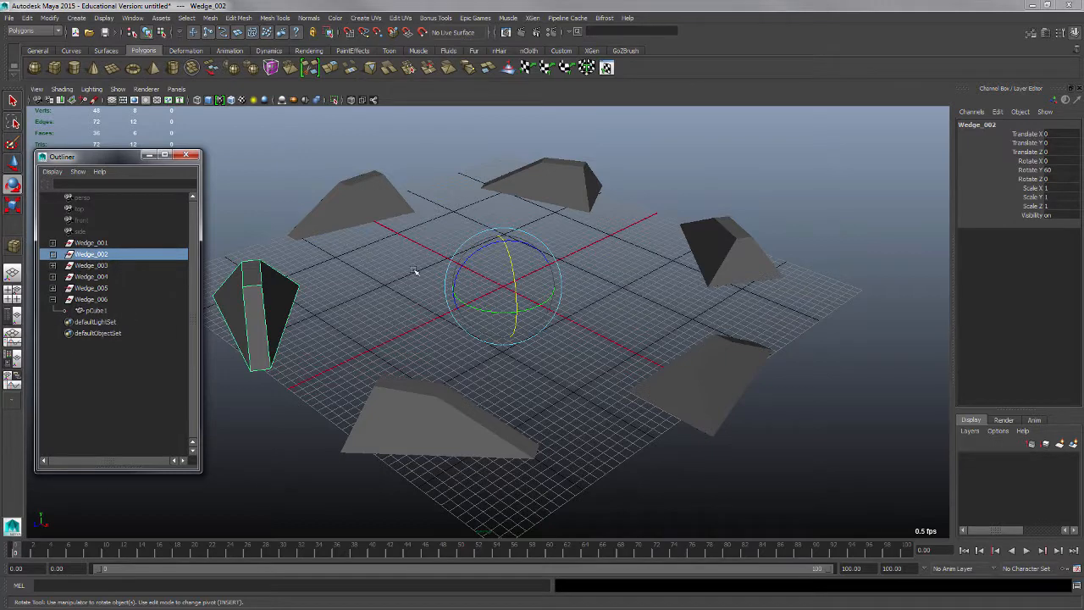
Select all six wedge meshes in the viewport and expand Wedge_005 to check which nodes are selected
scroll(415, 272, "down", 3)
left_click_drag(291, 140, 716, 442)
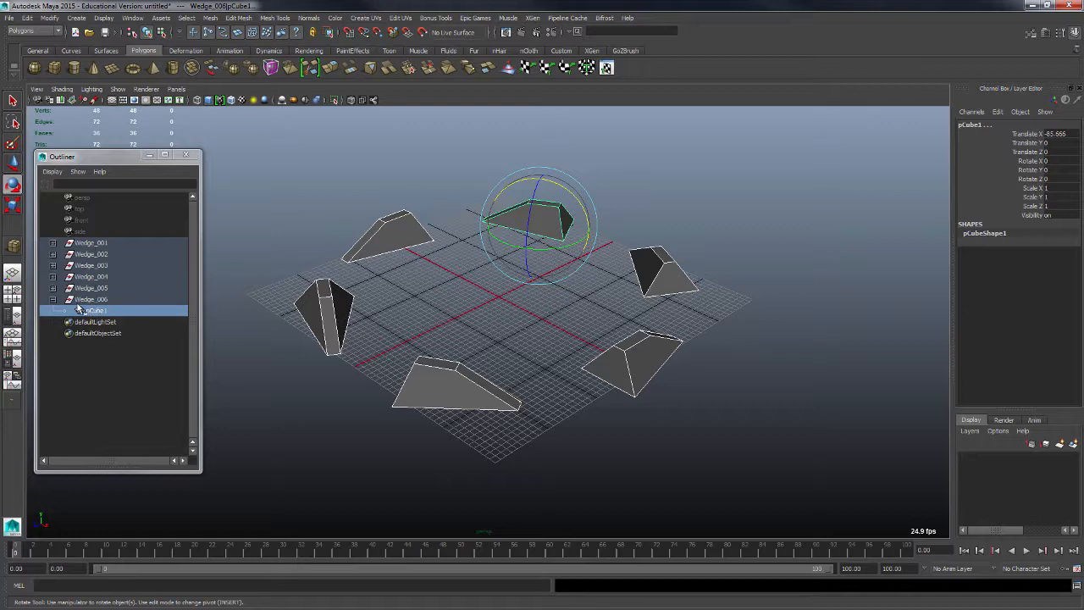
left_click(52, 289)
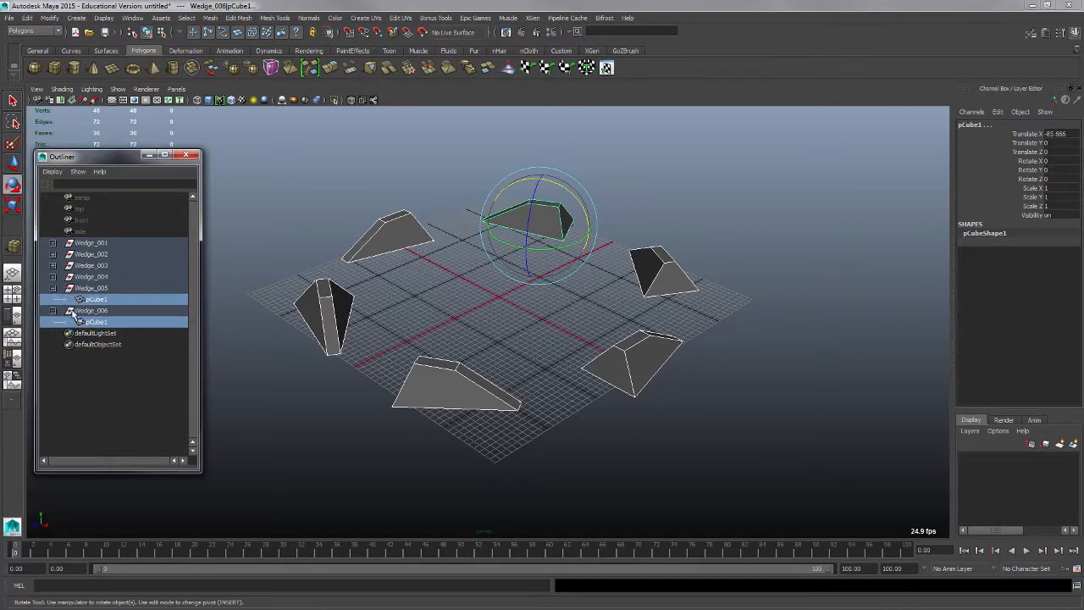
Try moving the cube out of the Wedge_006 group in the Outliner, undo it, and clear the selection
left_click(237, 367)
left_click(93, 322)
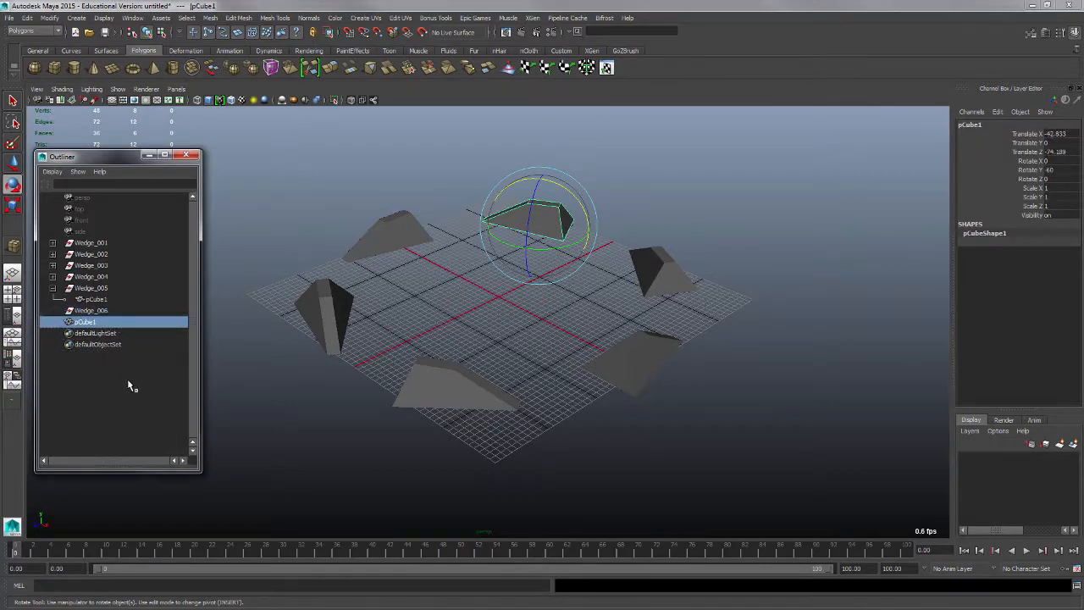
key("ctrl+z")
left_click(310, 189)
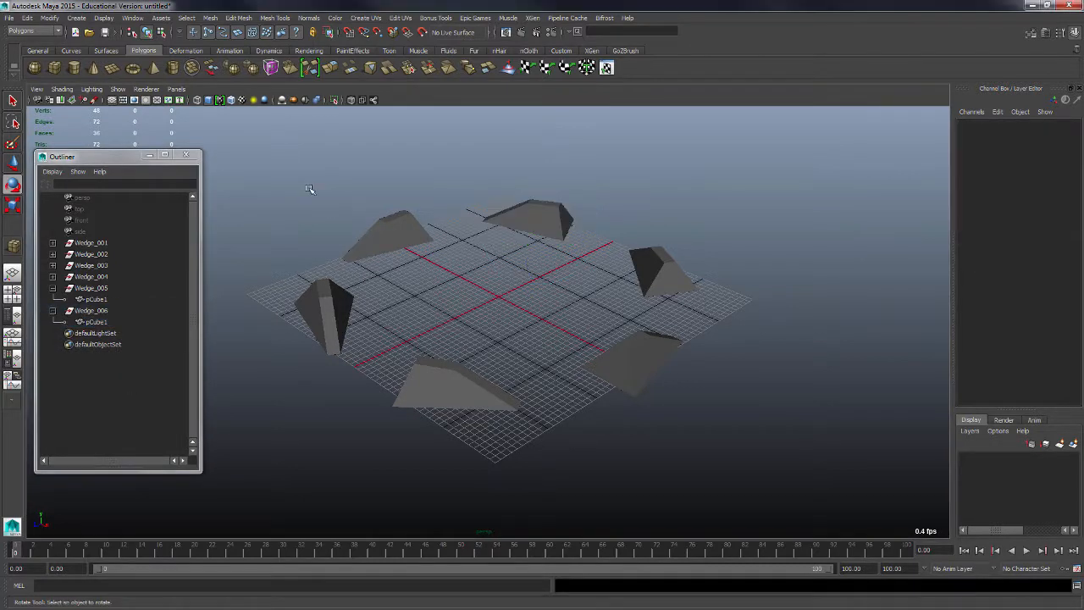
Select all six wedge meshes and unparent them from their groups
left_click_drag(270, 142, 756, 513)
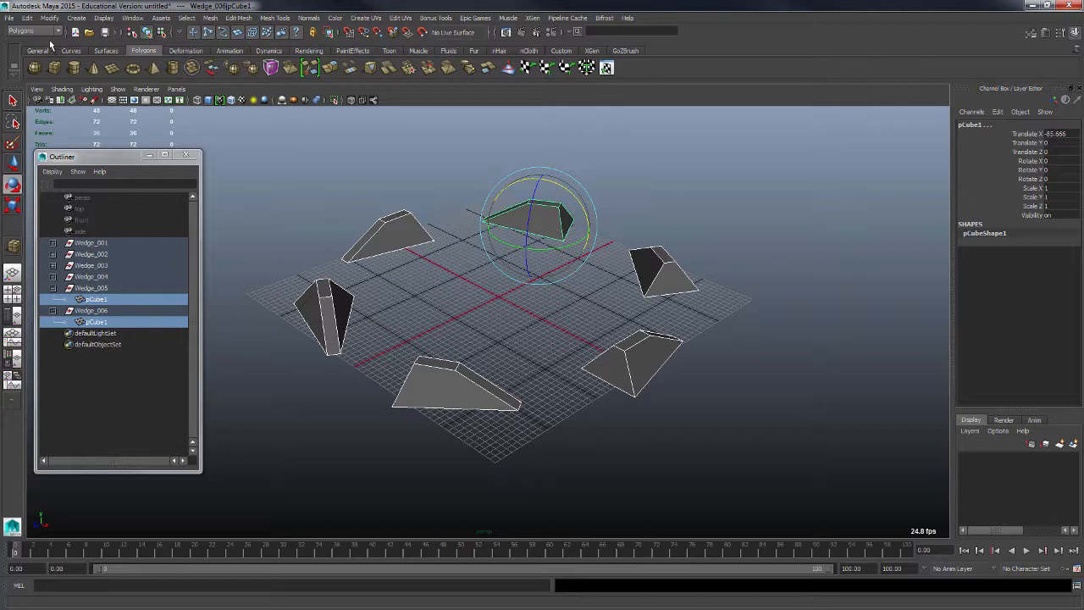
left_click(29, 19)
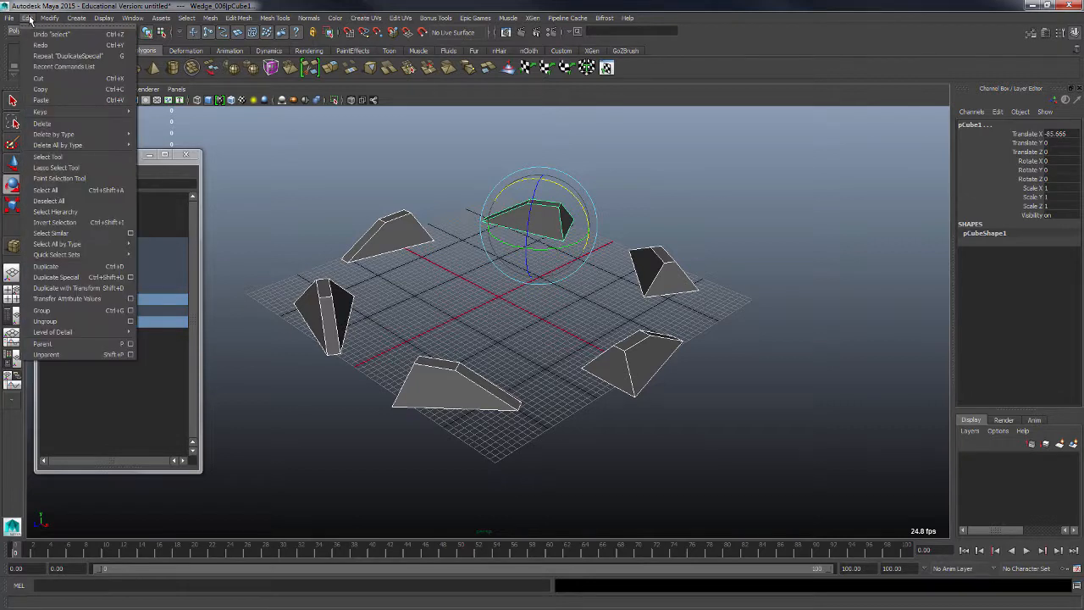
left_click(105, 356)
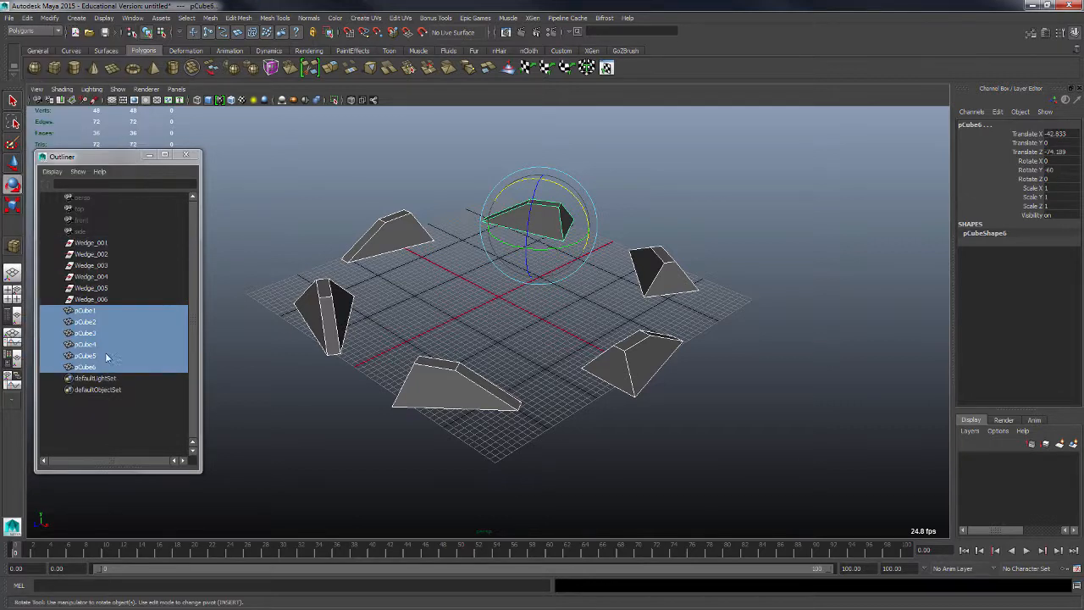
Delete the six empty groups Wedge_001 through Wedge_006
left_click(338, 404)
left_click(93, 244)
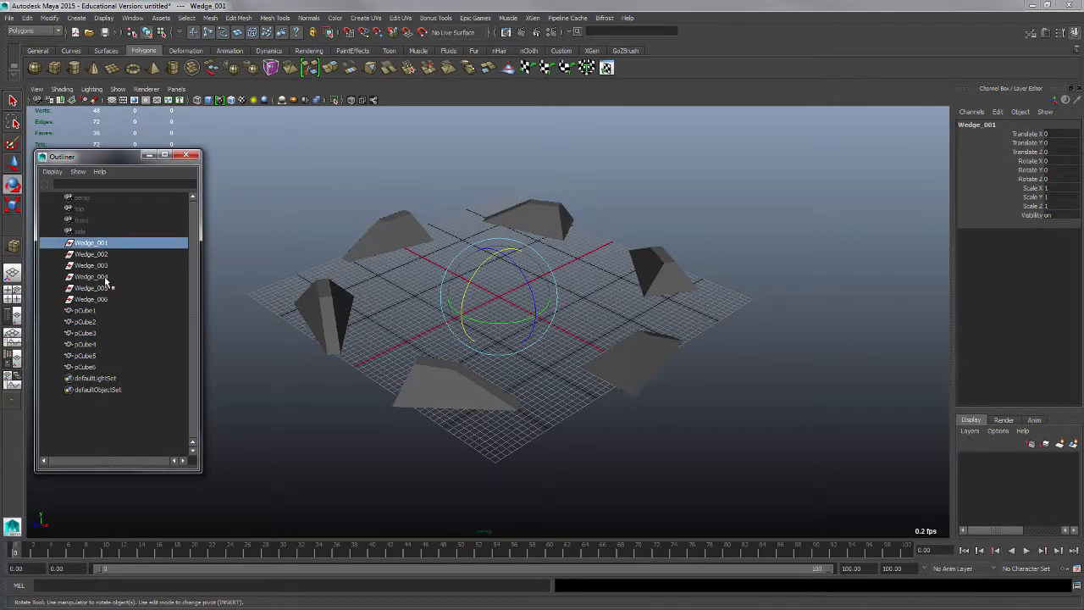
left_click(108, 299, "shift")
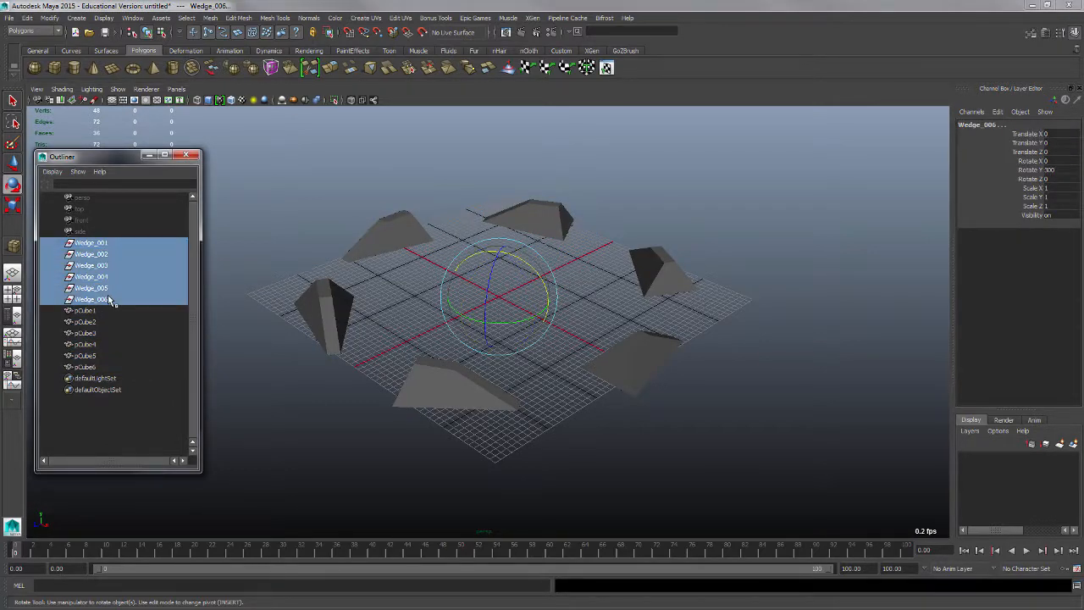
key("Delete")
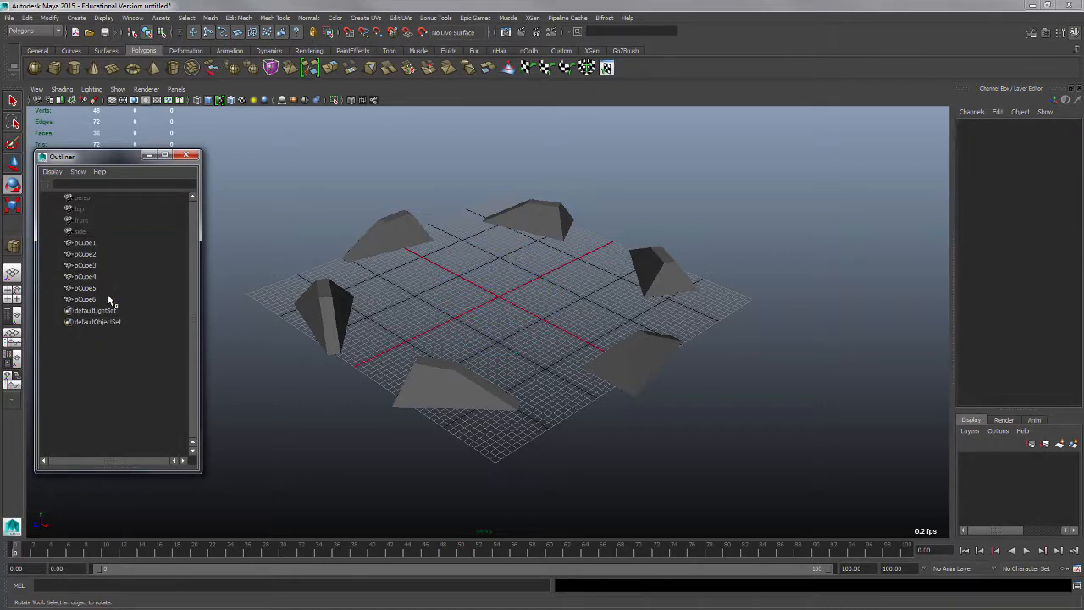
Inspect the translate and rotate values of pCube1 through pCube5 one after another
left_click_drag(376, 347, 416, 354, "alt")
left_click(85, 243)
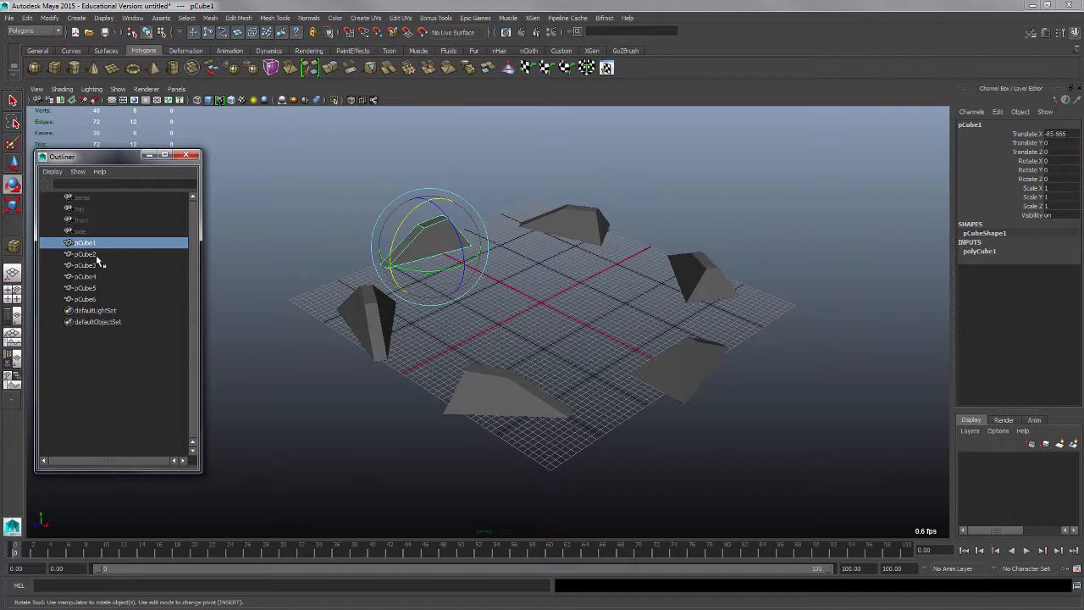
left_click(96, 256)
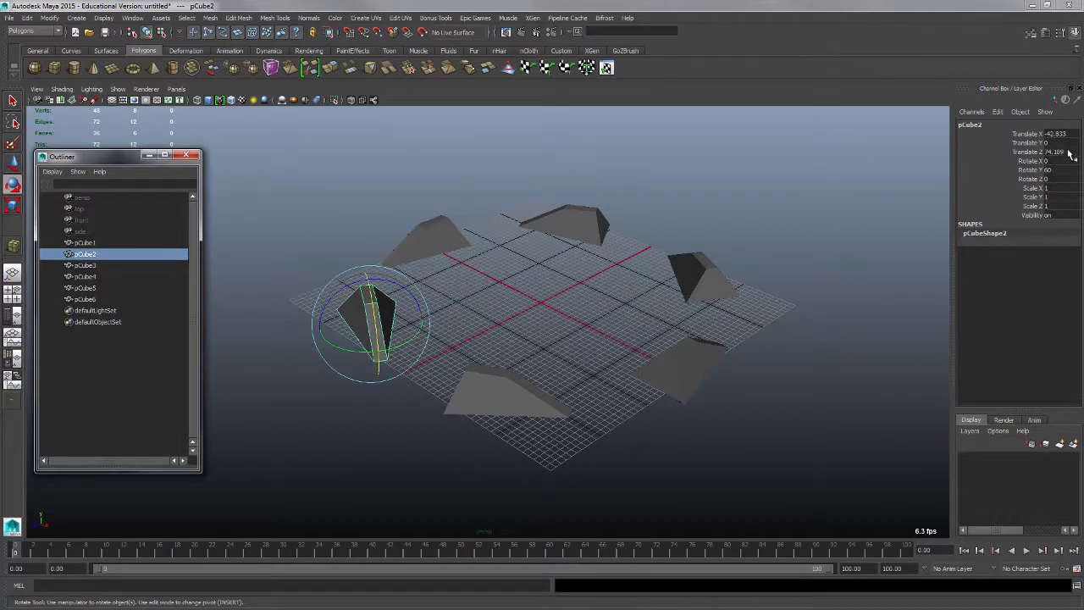
left_click(86, 265)
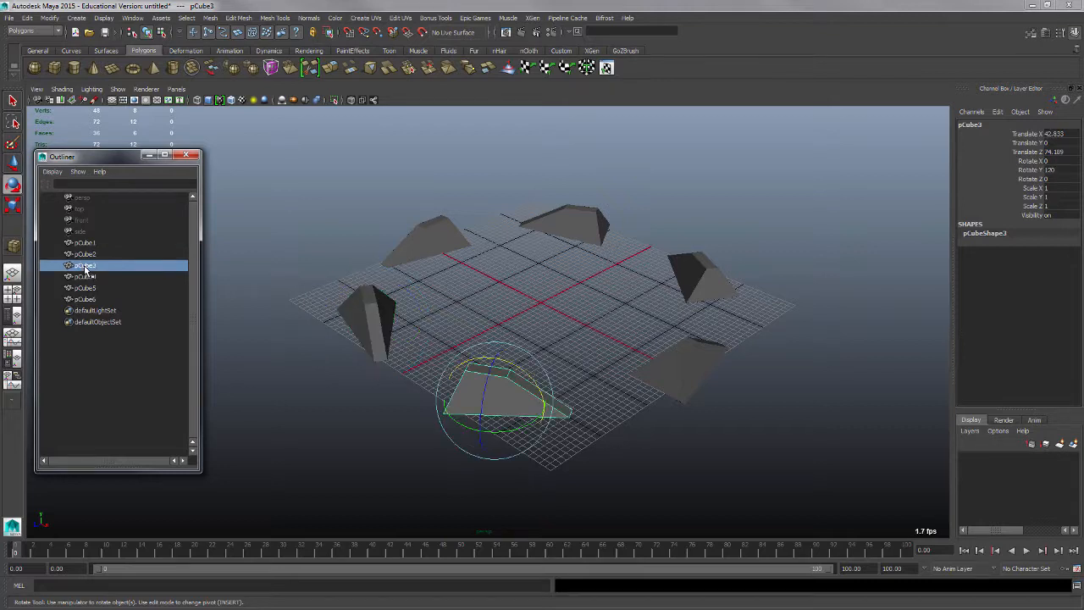
left_click(93, 277)
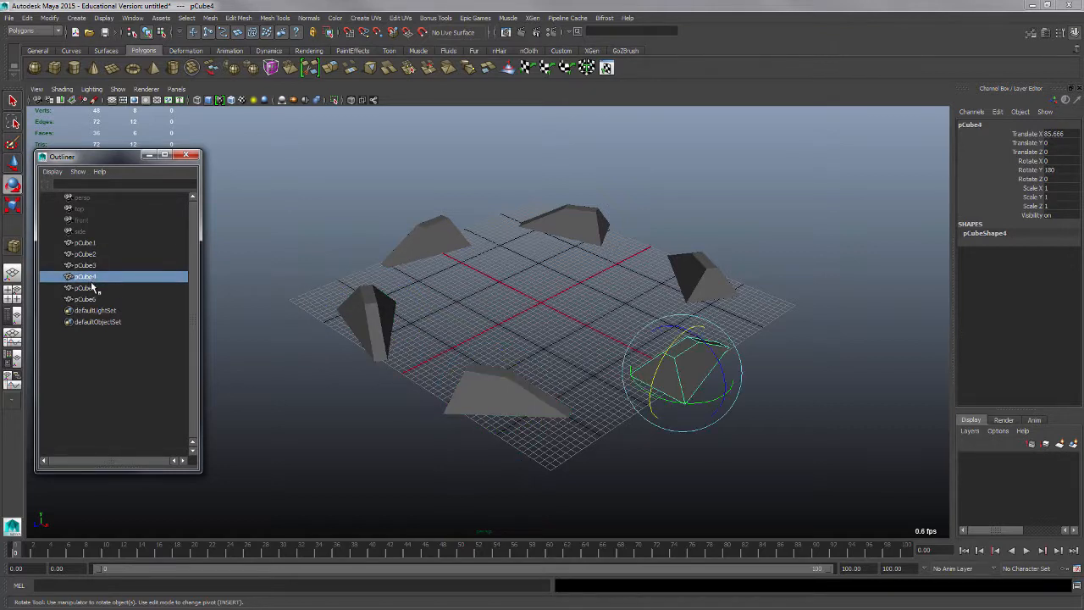
left_click(93, 288)
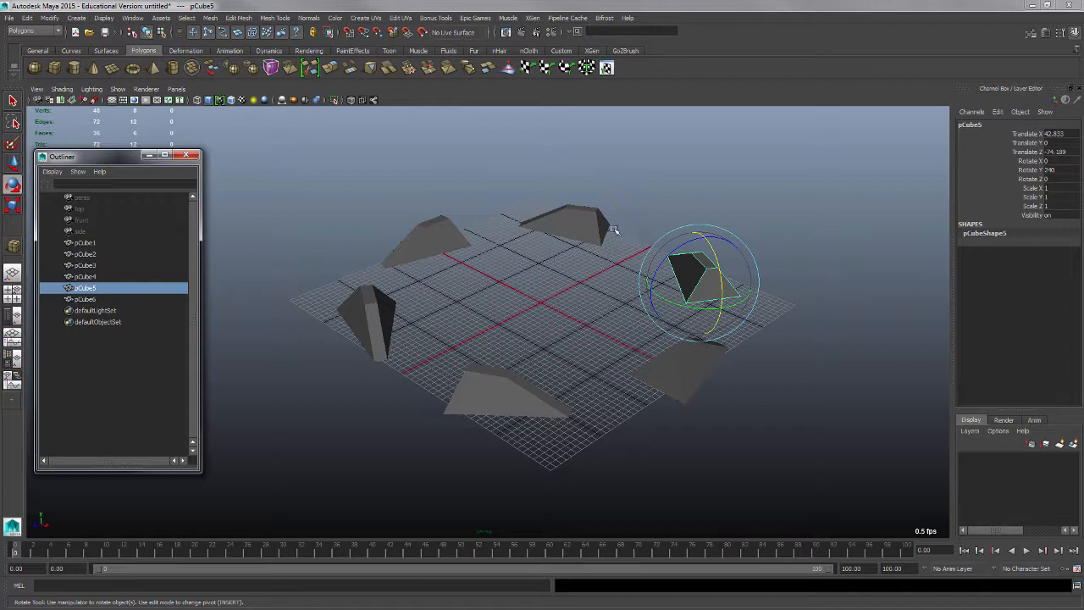
Select pCube1 through pCube6 and set all their translate and rotate values to 0
left_click(93, 244)
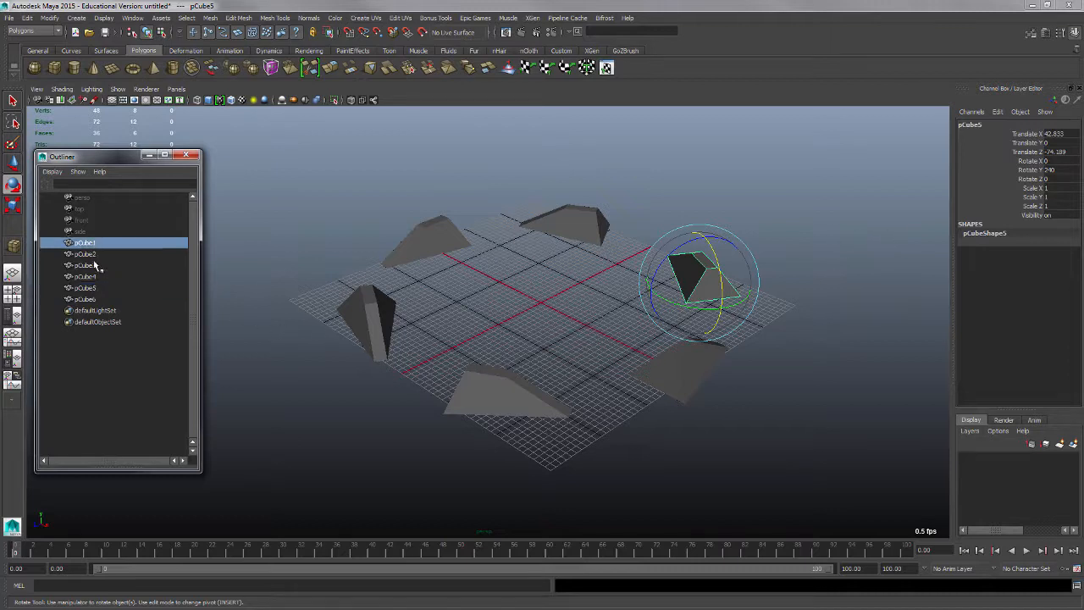
left_click(85, 299, "shift")
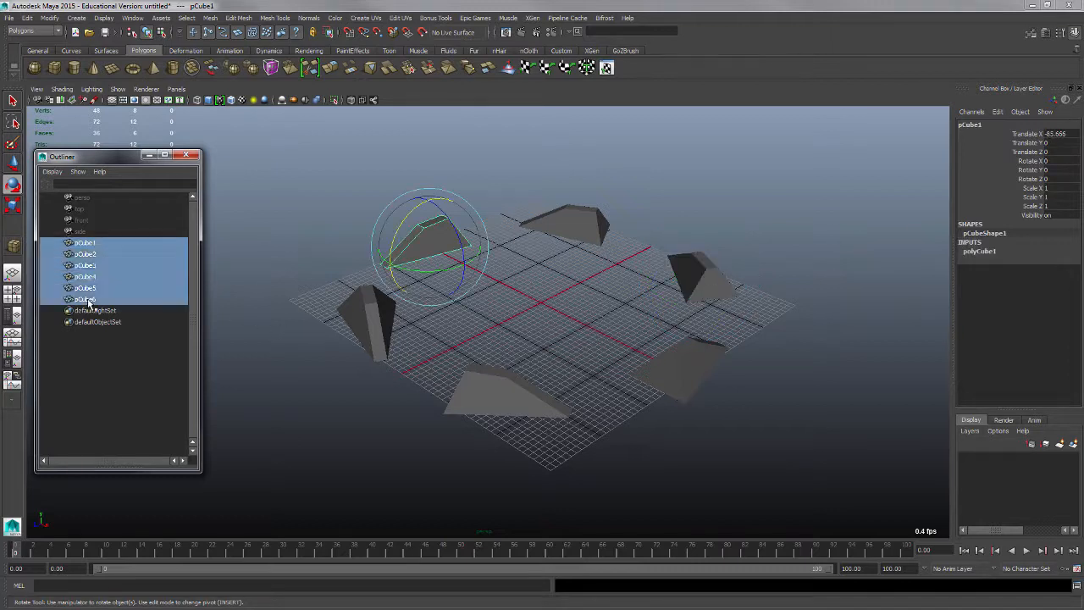
double_click(1059, 134)
left_click(1068, 172, "shift")
left_click(1066, 180, "shift")
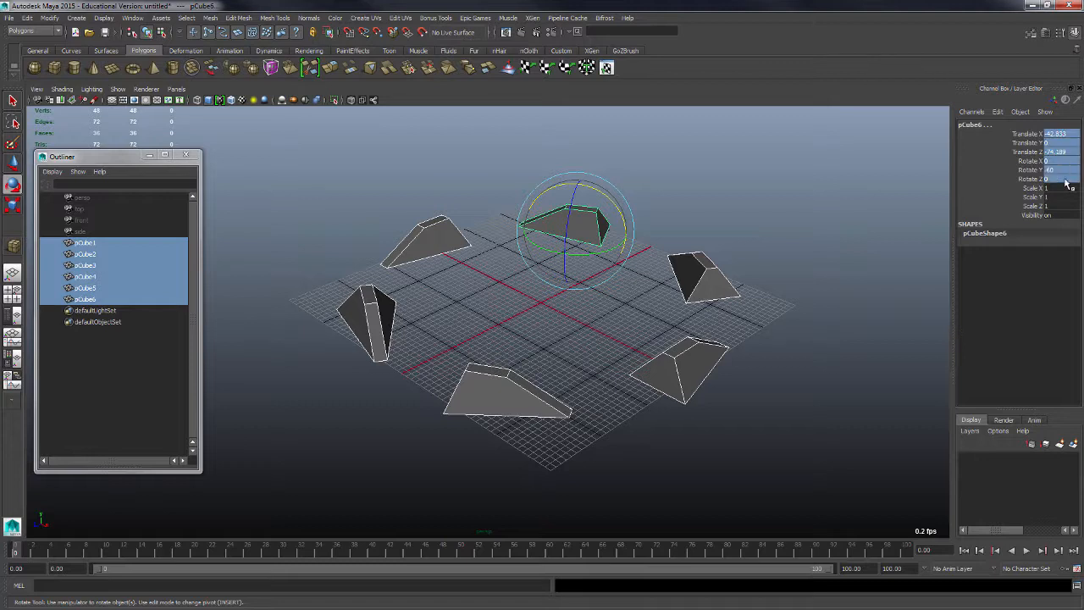
type("0")
key("Return")
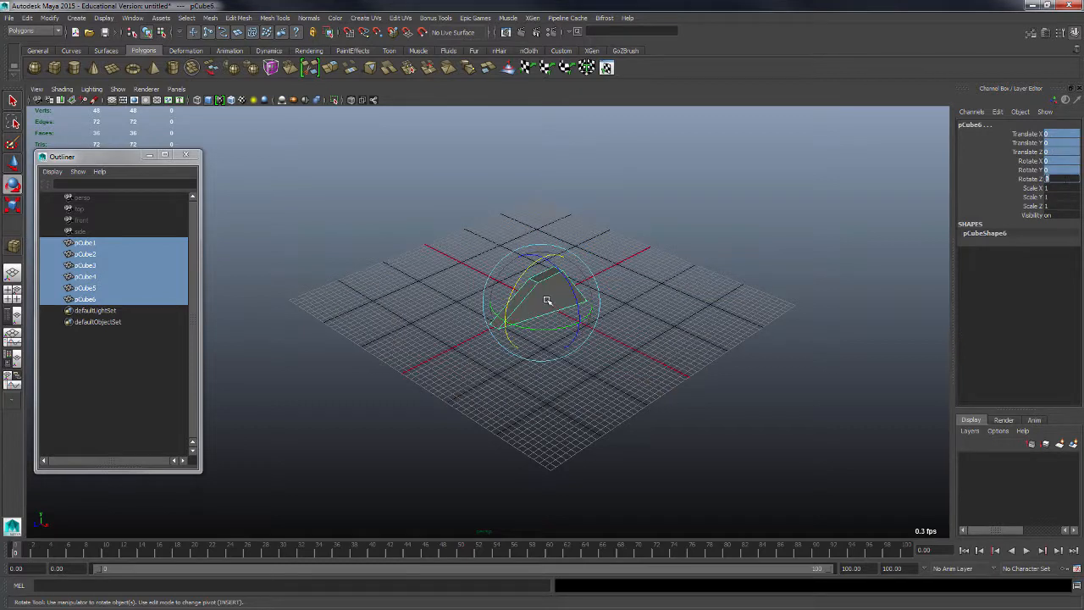
Delete the stacked duplicates pCube2 through pCube6, leaving only pCube1 at the origin
left_click(85, 254)
left_click(83, 300, "shift")
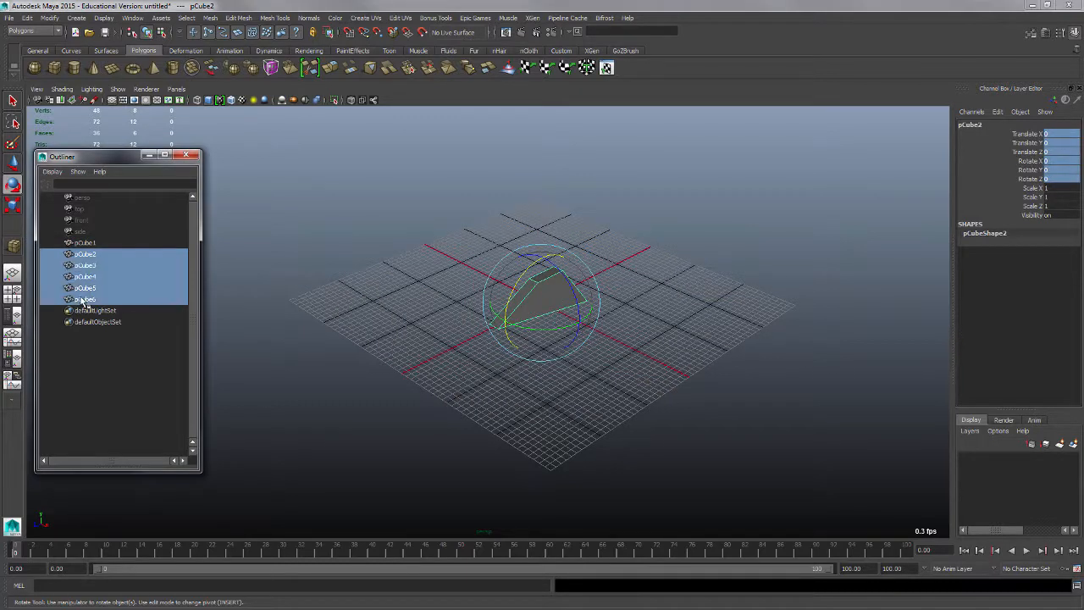
key("Delete")
left_click_drag(481, 327, 453, 300, "alt")
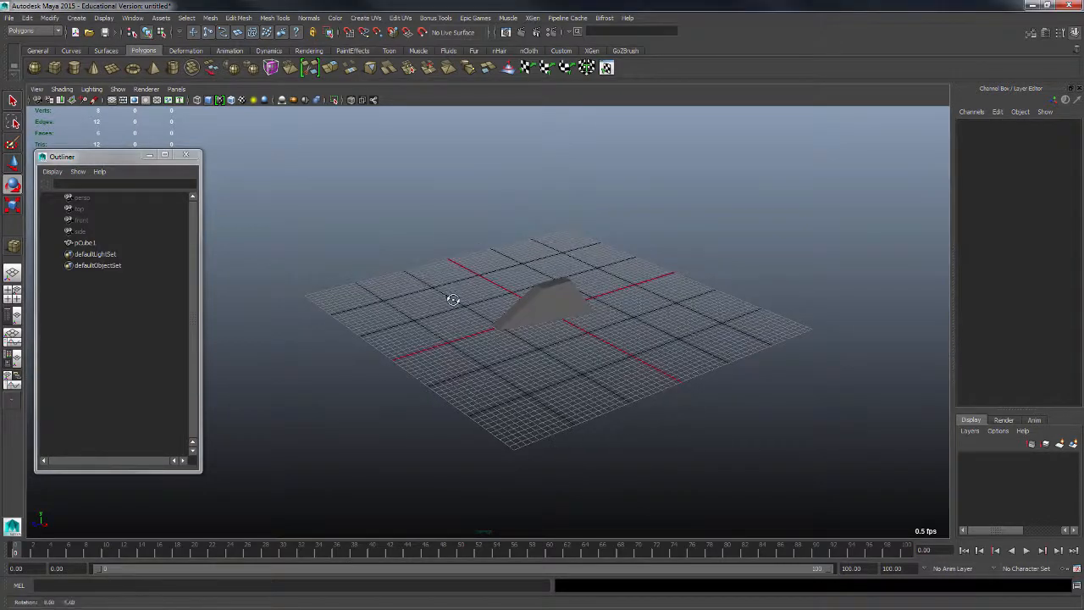
right_click_drag(452, 300, 767, 404, "alt")
middle_click_drag(768, 404, 627, 402, "alt")
right_click_drag(627, 402, 669, 405, "alt")
left_click_drag(669, 405, 573, 362, "alt")
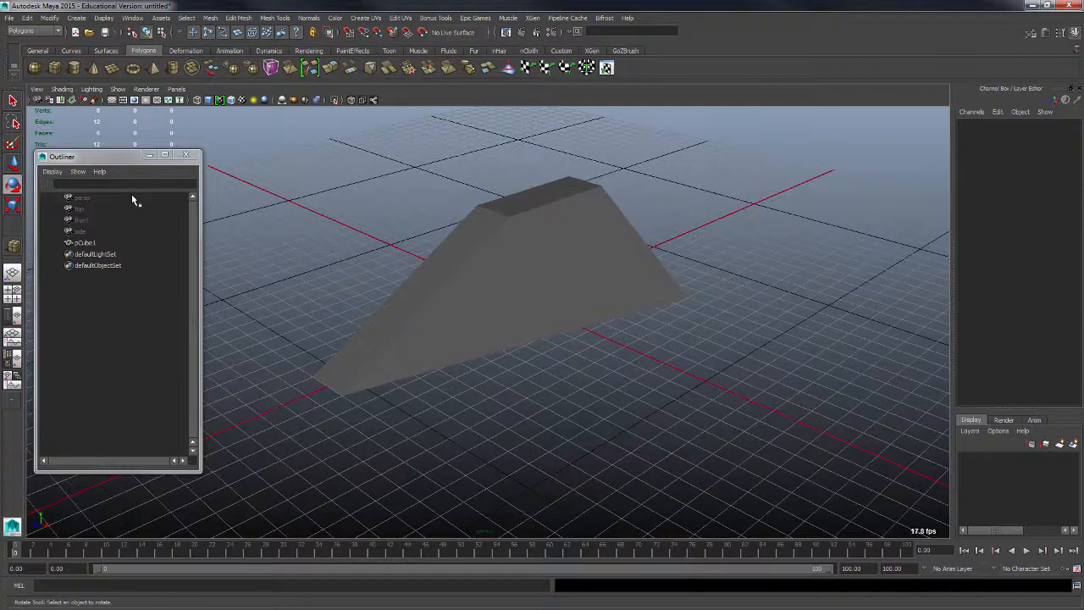
Set the Move Tool's axis to Object in its tool settings and view the wedge from several angles
double_click(13, 164)
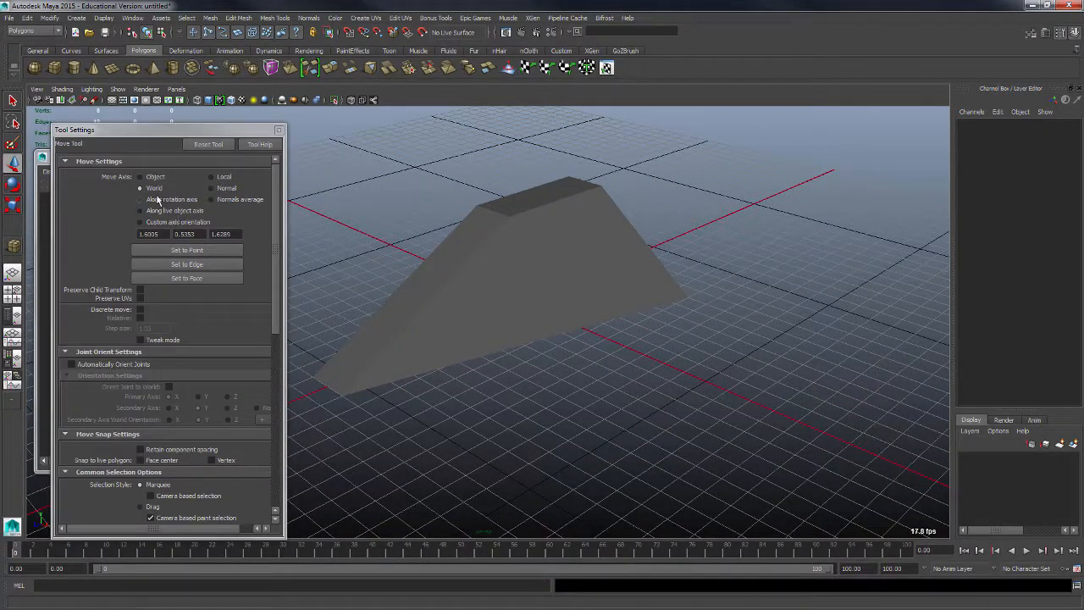
left_click(141, 178)
left_click(278, 130)
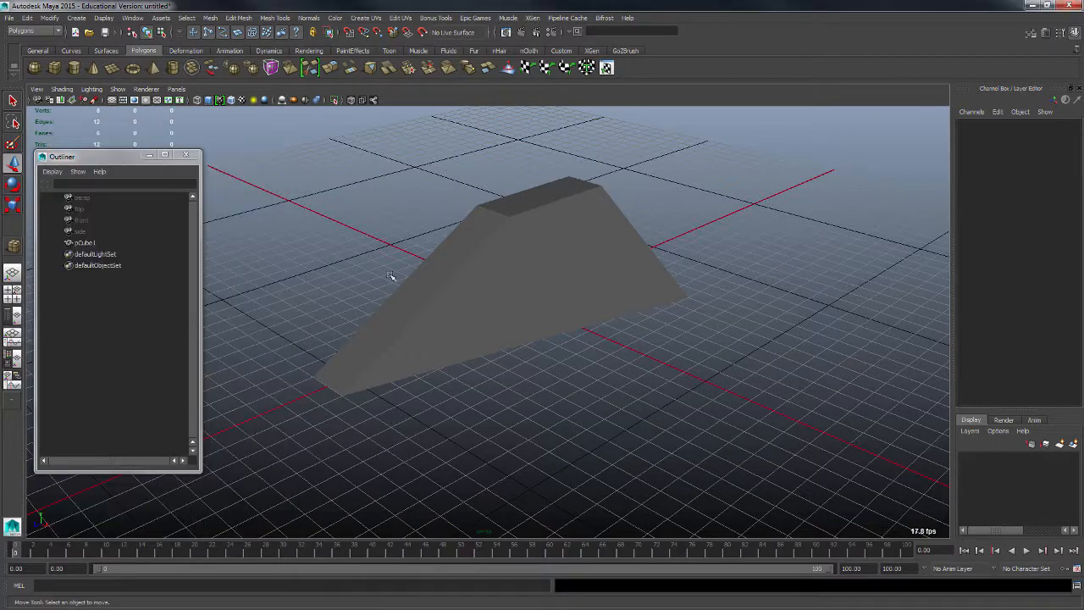
left_click_drag(533, 289, 458, 283, "alt")
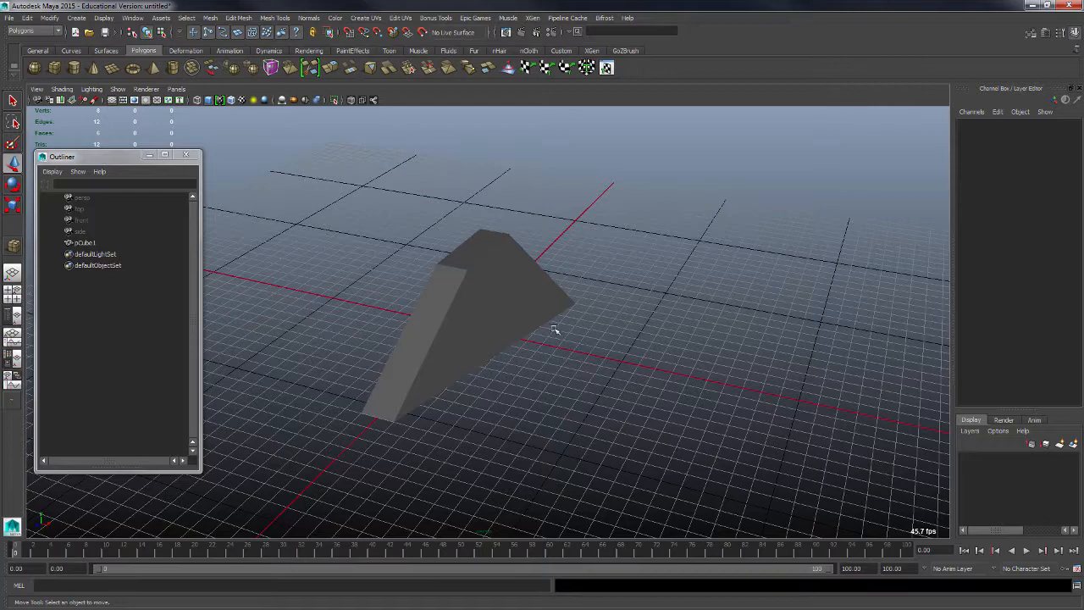
mouse_move(593, 327)
left_mouse_down("alt")
mouse_move(508, 298)
mouse_move(690, 365)
mouse_move(607, 341)
left_mouse_up("alt")
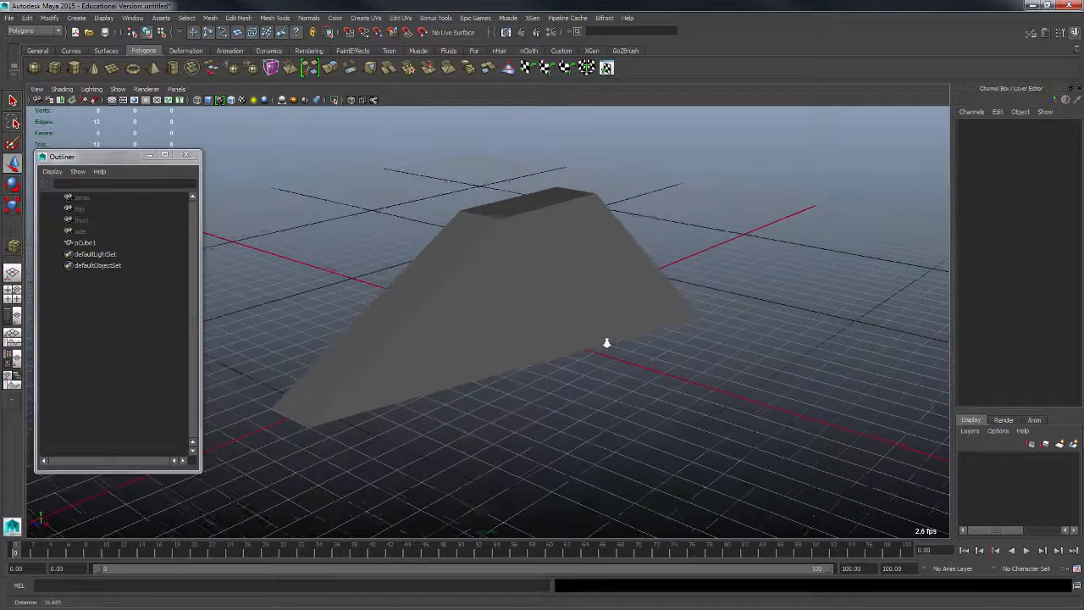
Delete the remaining wedge pCube1, and create a new polygon cube and delete it again
left_click(89, 243)
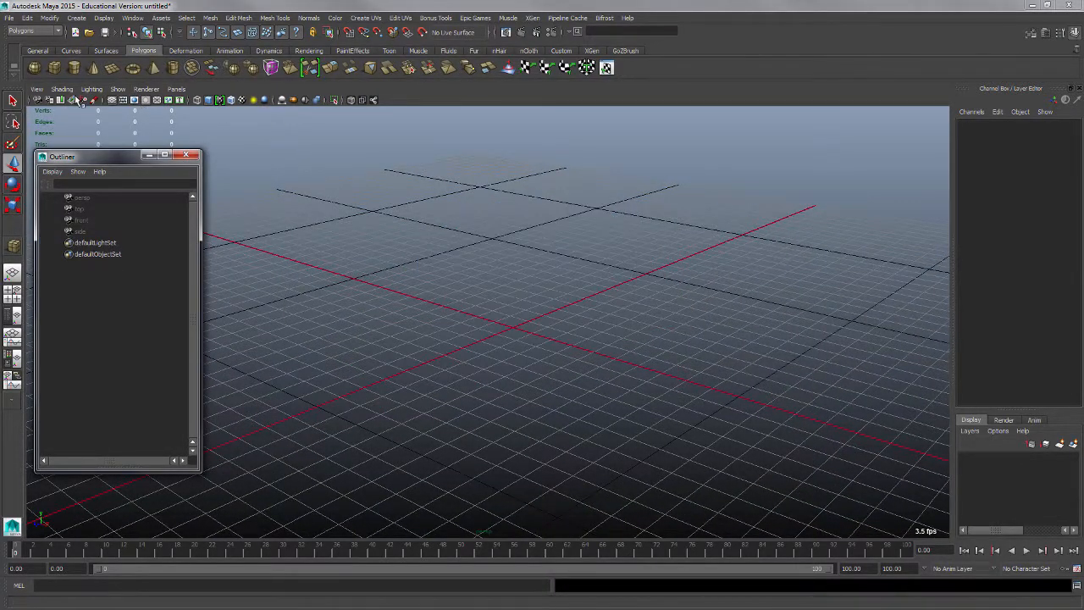
left_click(54, 68)
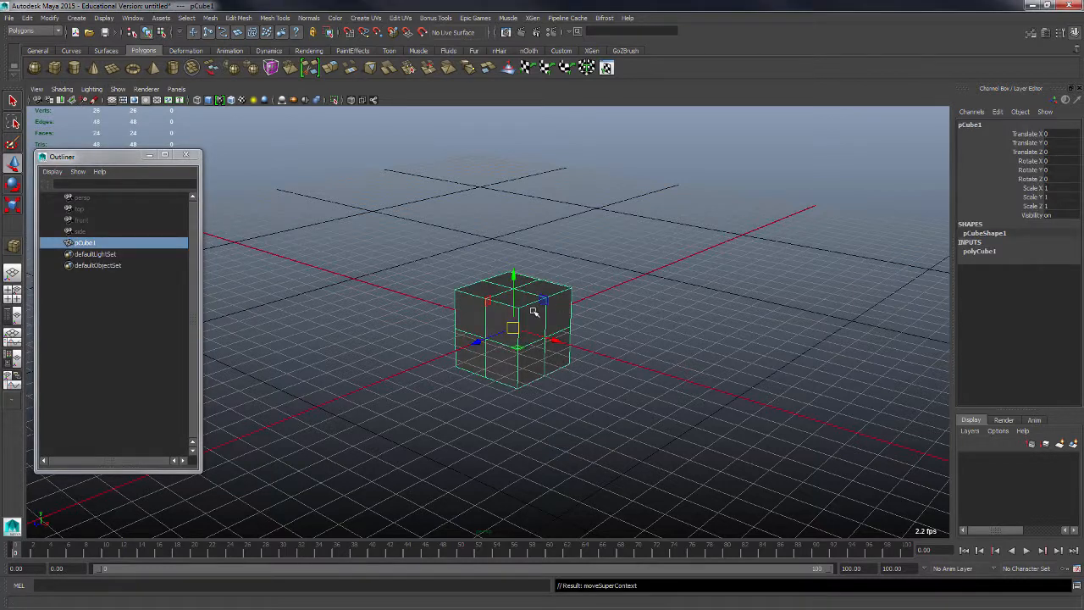
key("Delete")
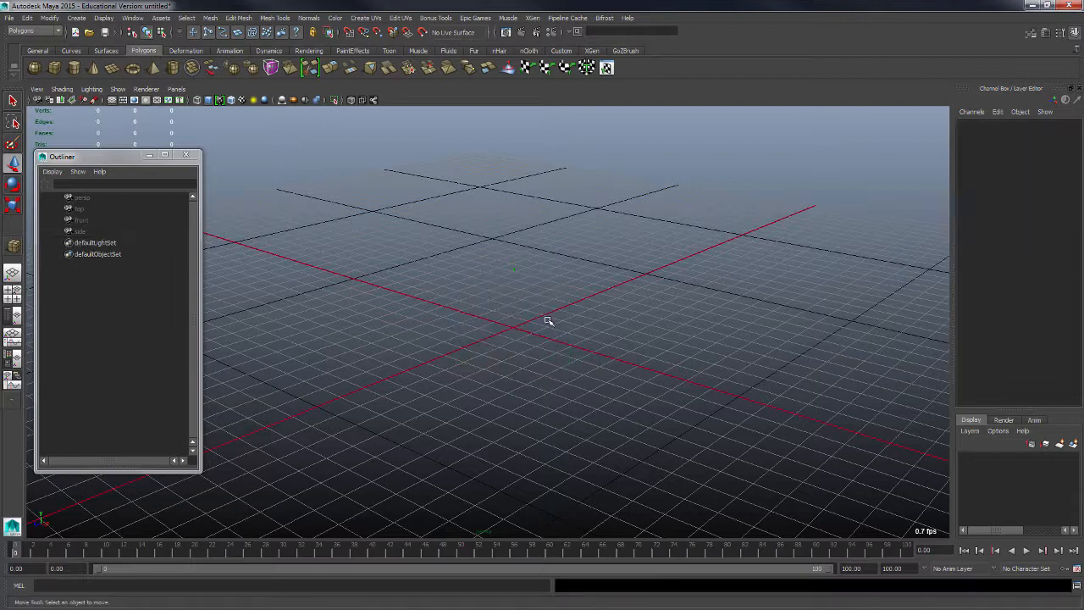
Open the polygon cube creation options to examine the settings and close them without creating anything
left_click(73, 17)
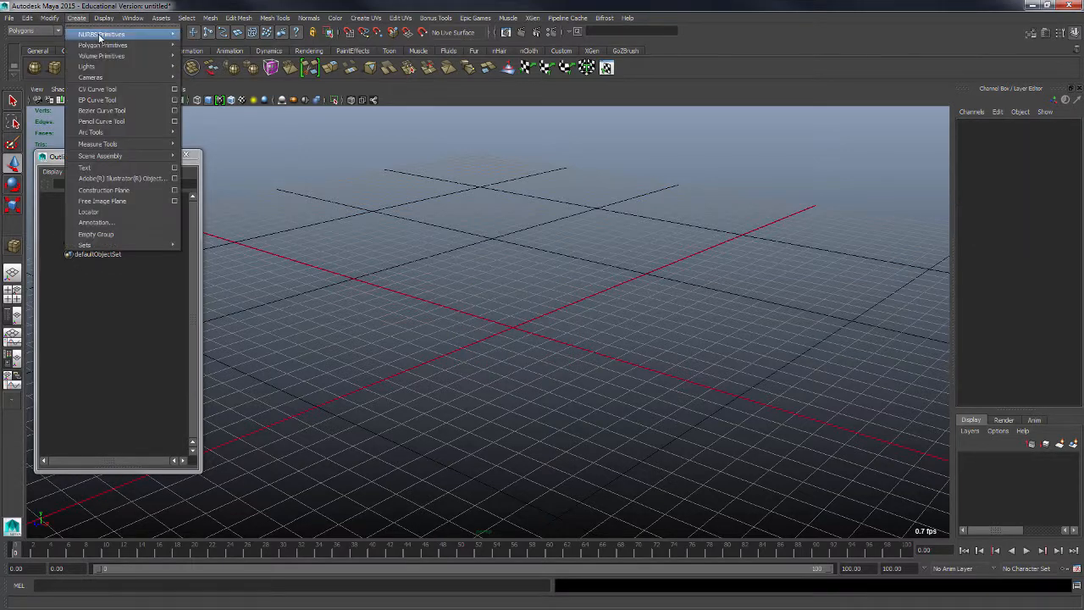
mouse_move(102, 45)
left_click(265, 63)
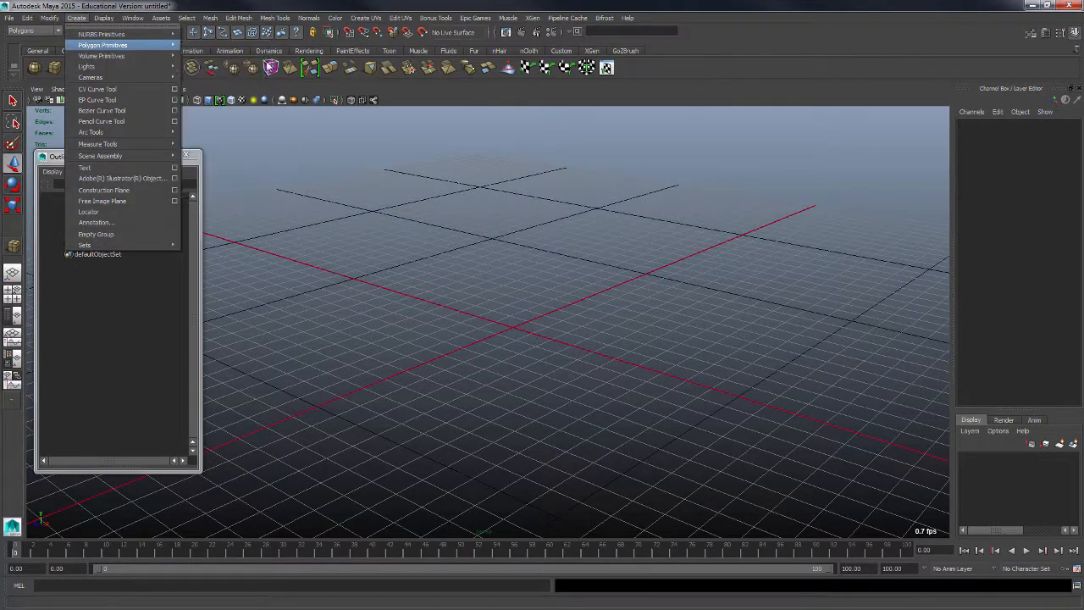
left_click(946, 108)
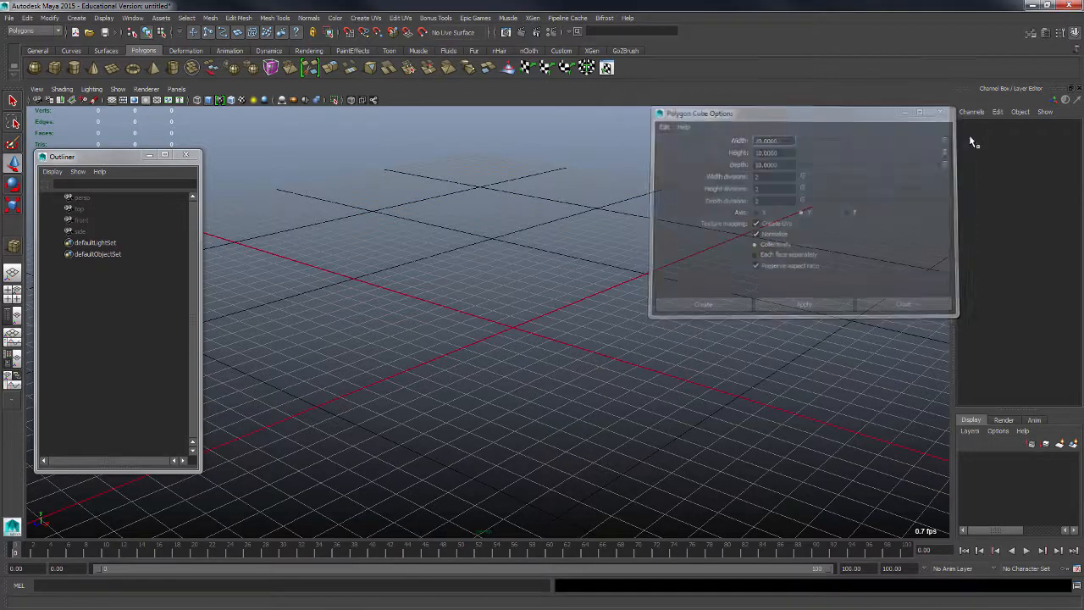
Create a polygon sphere at the origin and keep it selected with the whole sphere in view
left_click(36, 65)
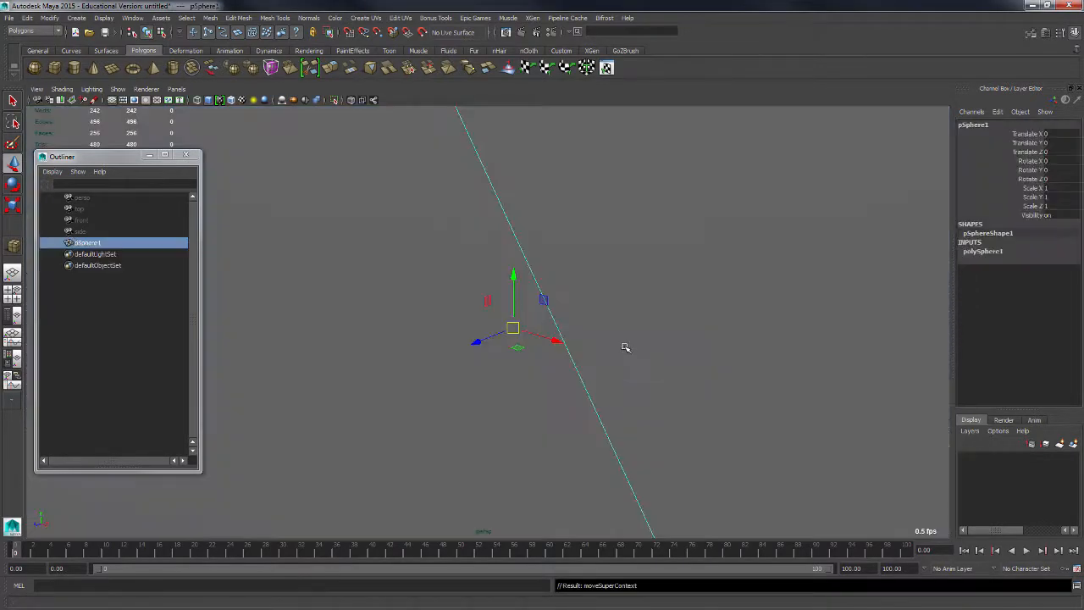
right_click_drag(705, 339, 339, 183, "alt")
right_click_drag(591, 256, 531, 252, "alt")
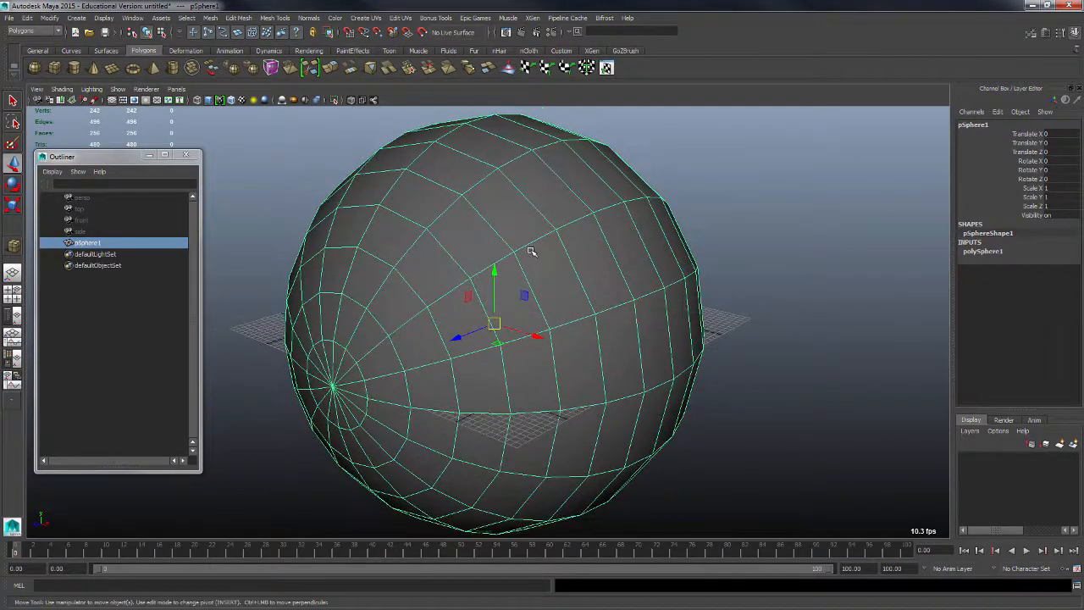
left_click(293, 223)
left_click(474, 240)
Rotate the sphere about its X axis and set Rotate X to exactly 90
key("e")
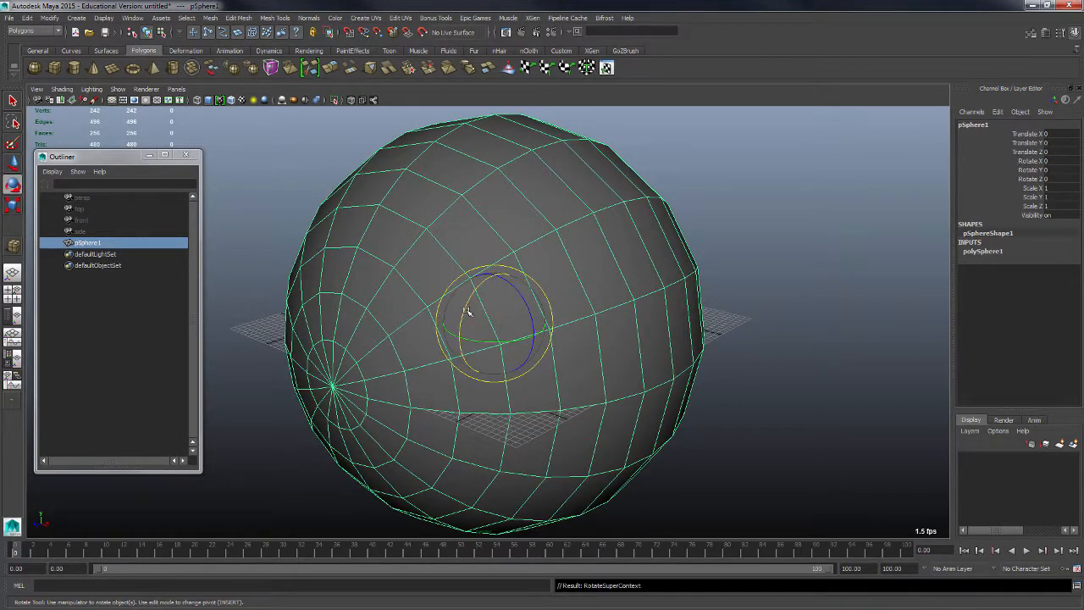
left_click_drag(468, 311, 816, 292)
double_click(1070, 160)
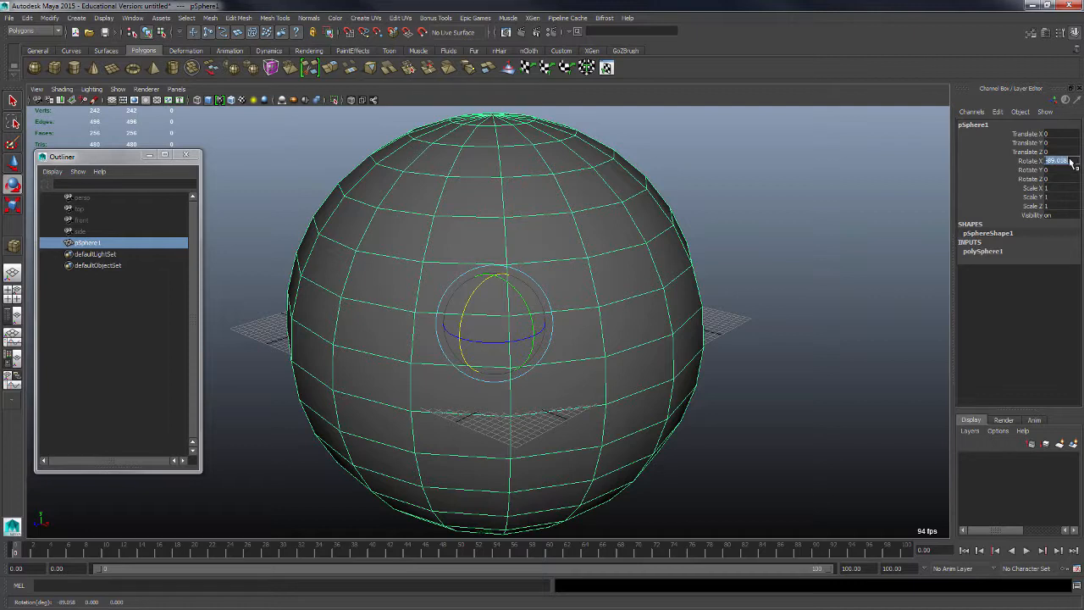
type("90")
key("Return")
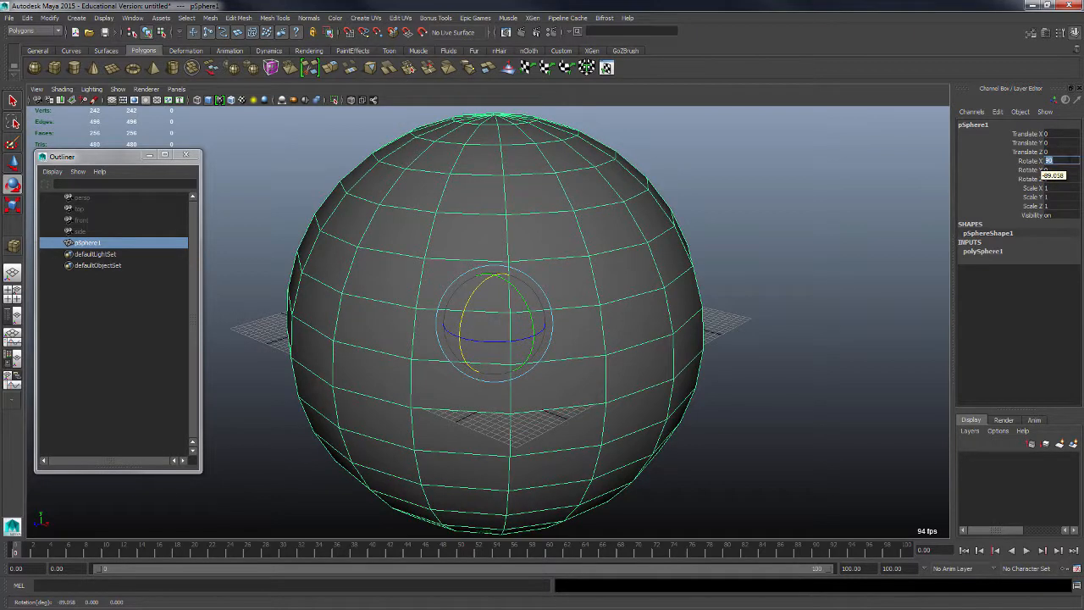
Change the sphere's axis subdivisions to 21 and its height subdivisions to 15
left_click(987, 252)
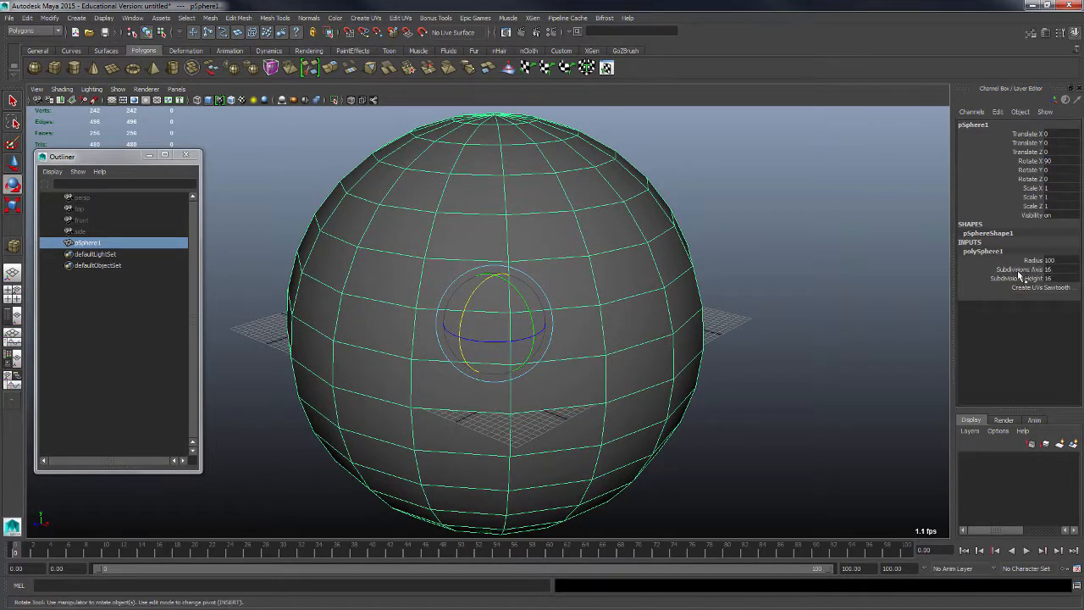
left_click(1015, 269)
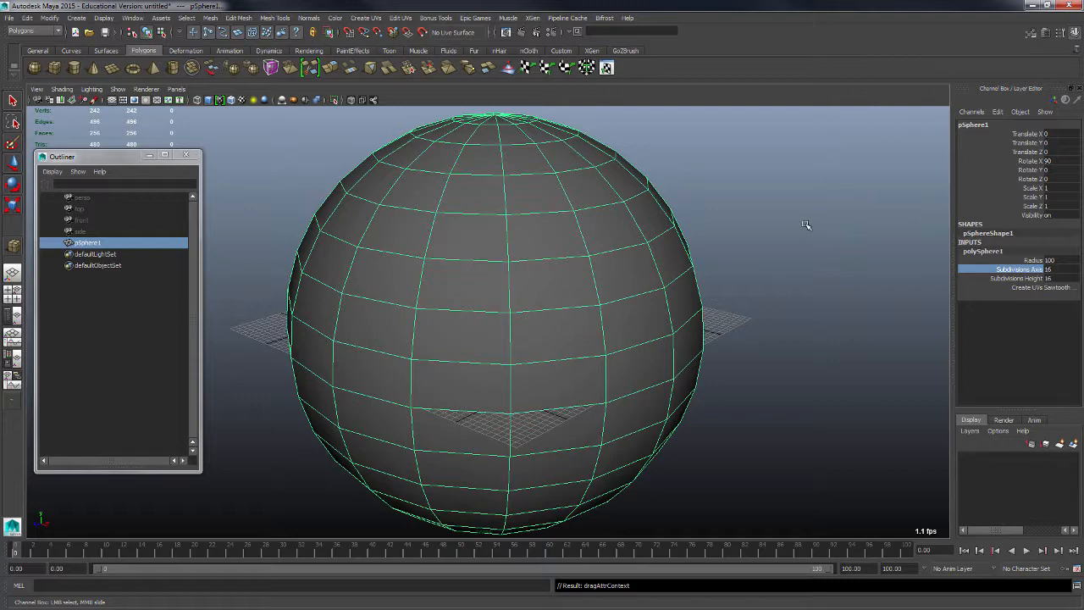
mouse_move(806, 225)
middle_mouse_down()
mouse_move(768, 217)
mouse_move(823, 218)
mouse_move(788, 216)
mouse_move(807, 216)
middle_mouse_up()
left_click(1016, 278)
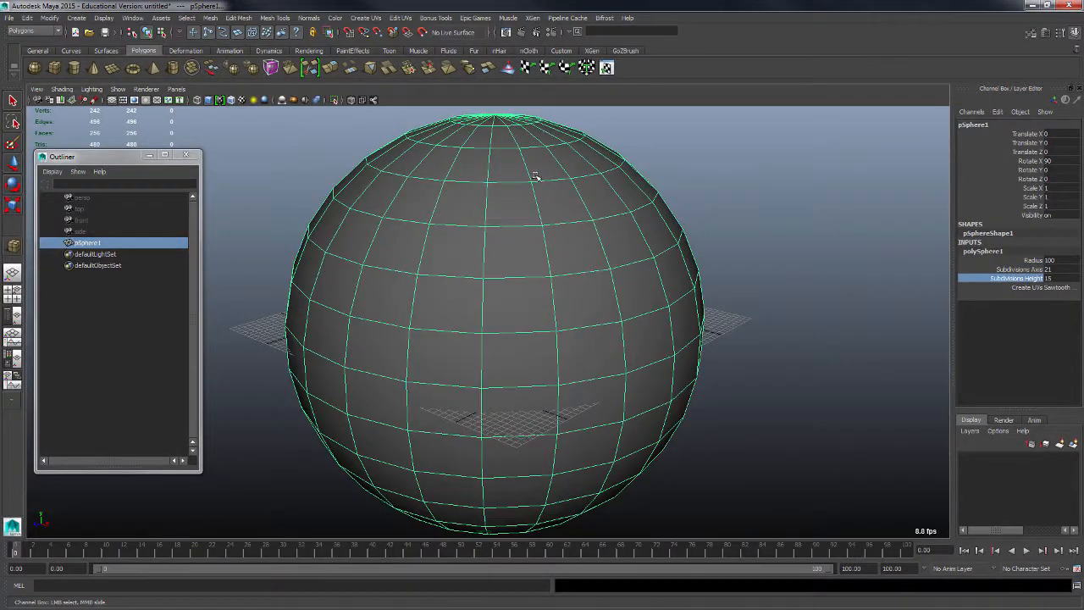
Clear the selection, reselect the sphere and delete it
left_click(686, 145)
left_click(537, 199)
key("Delete")
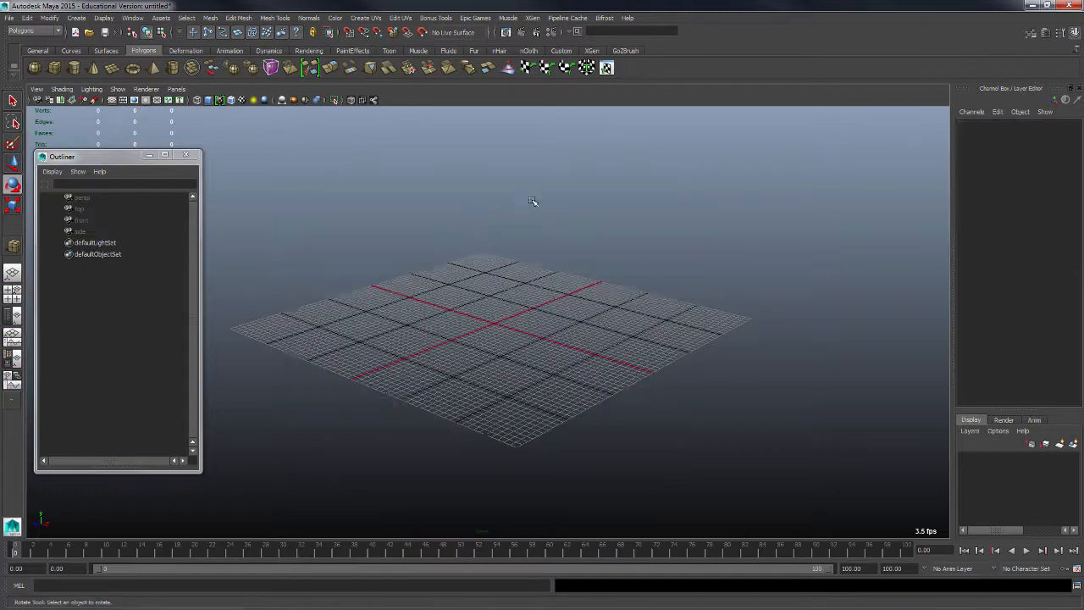
Create a polygon cylinder at the origin and get a close view of it
left_click(73, 68)
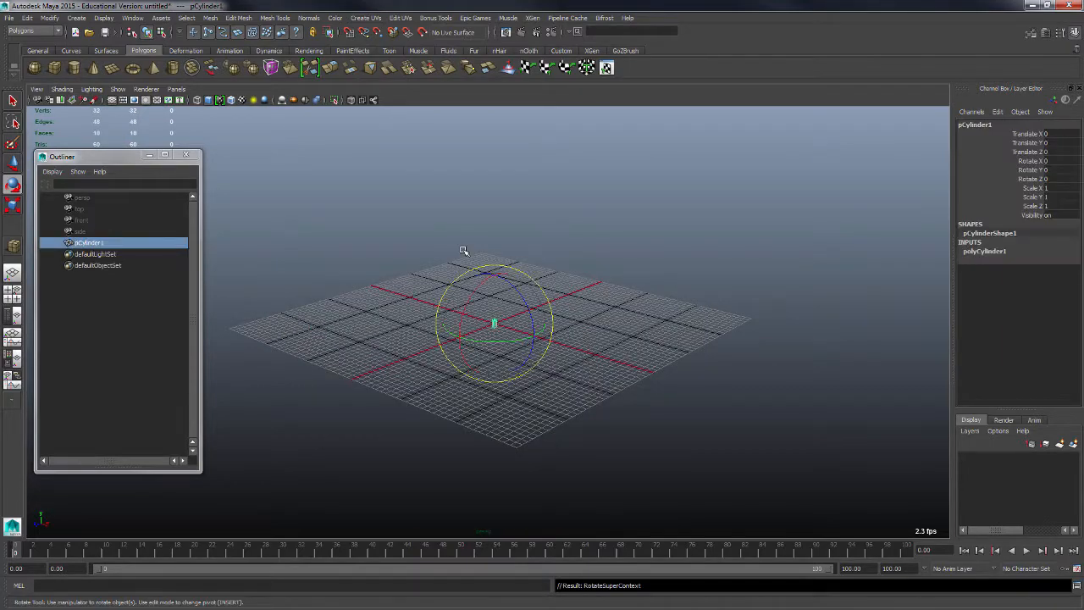
right_click_drag(552, 300, 728, 343, "alt")
right_click_drag(520, 269, 803, 367, "alt")
Set the cylinder's radius to 3.5, its height to about 15.1 and its axis subdivisions to 14
left_click(1000, 251)
left_click(1034, 260)
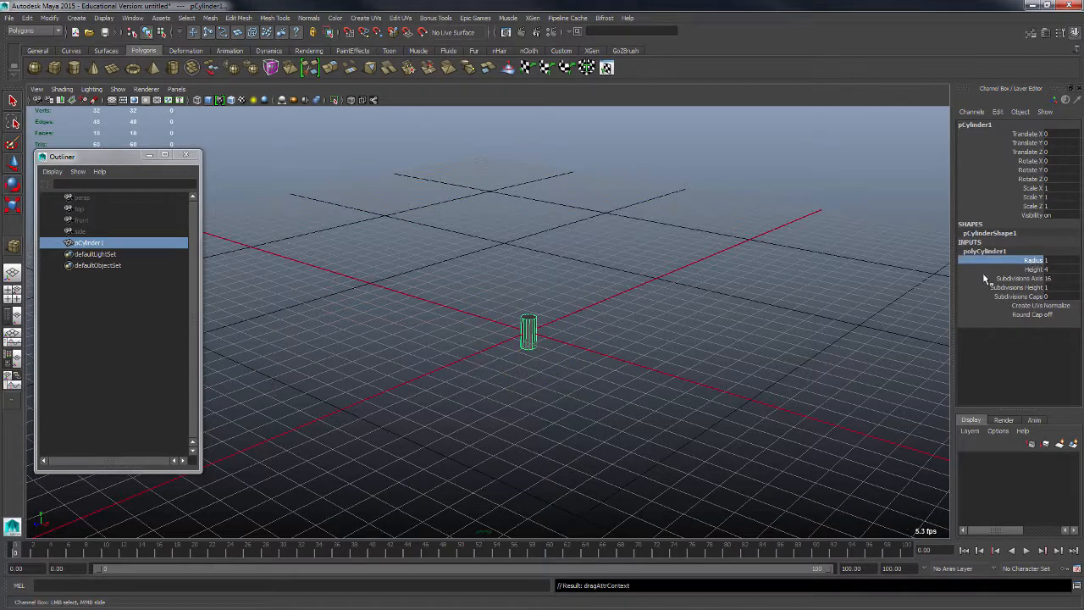
middle_click_drag(731, 256, 776, 255)
left_click(1034, 269)
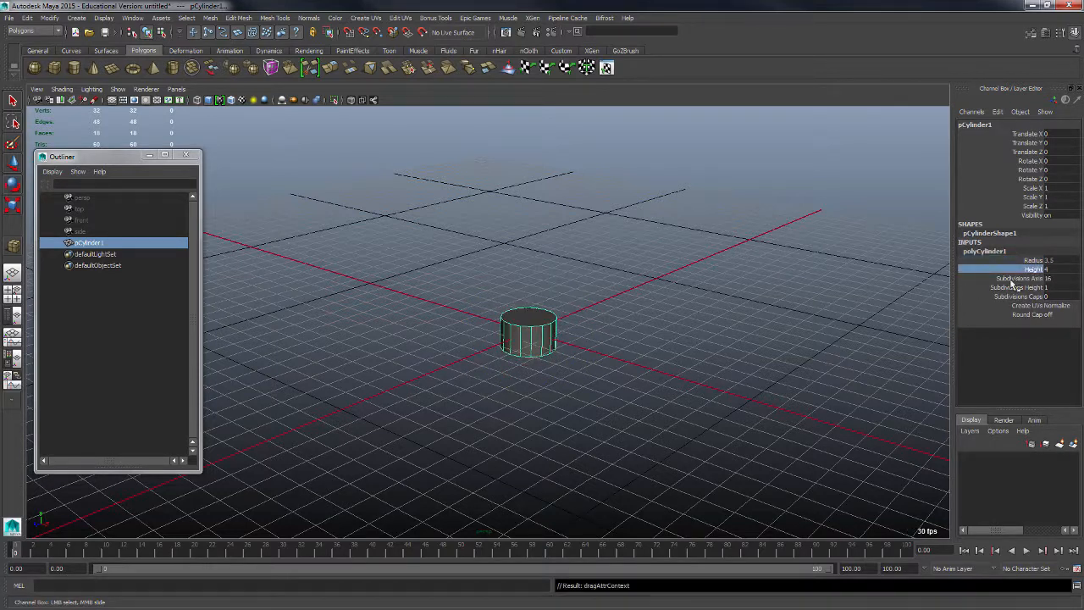
middle_click_drag(595, 310, 657, 365)
left_click(1025, 278)
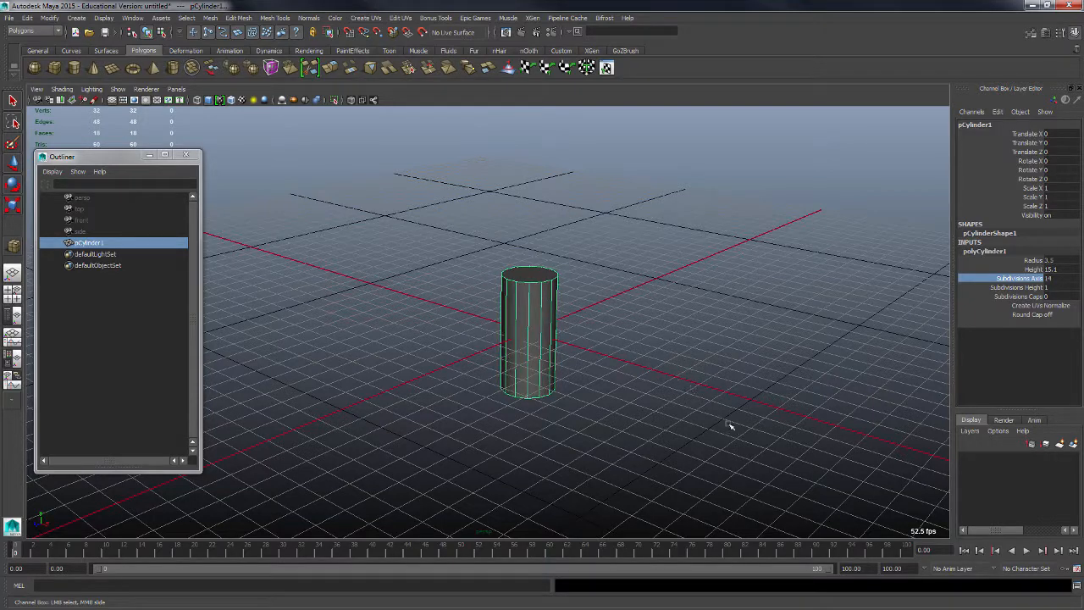
Clear the selection, reselect the cylinder and delete it
left_click(513, 213)
left_click(515, 272)
key("Delete")
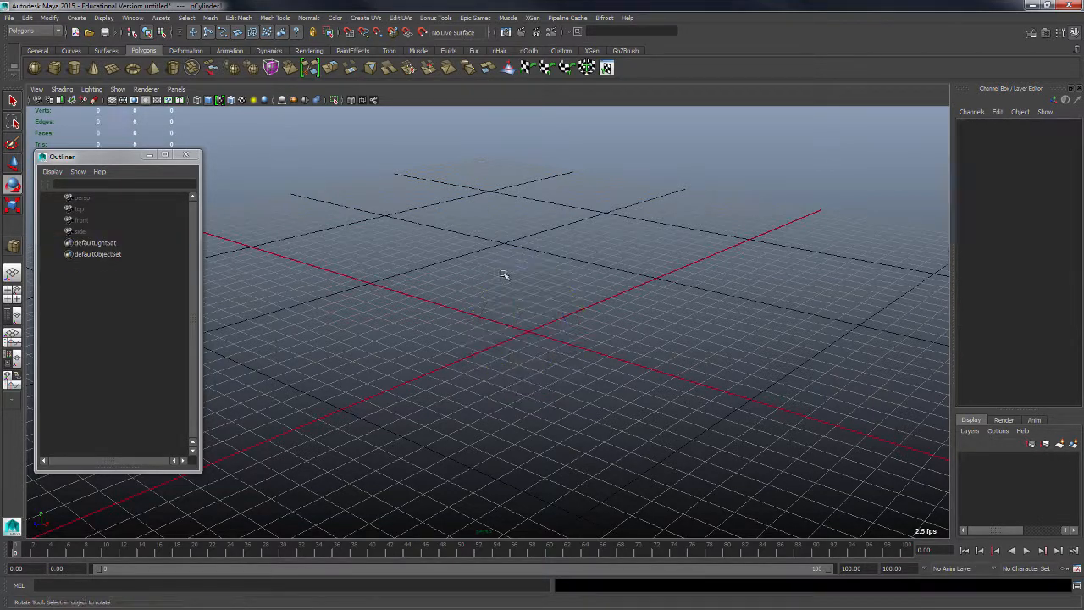
Create a polygon cone at the origin and delete it again
left_click(94, 67)
key("e")
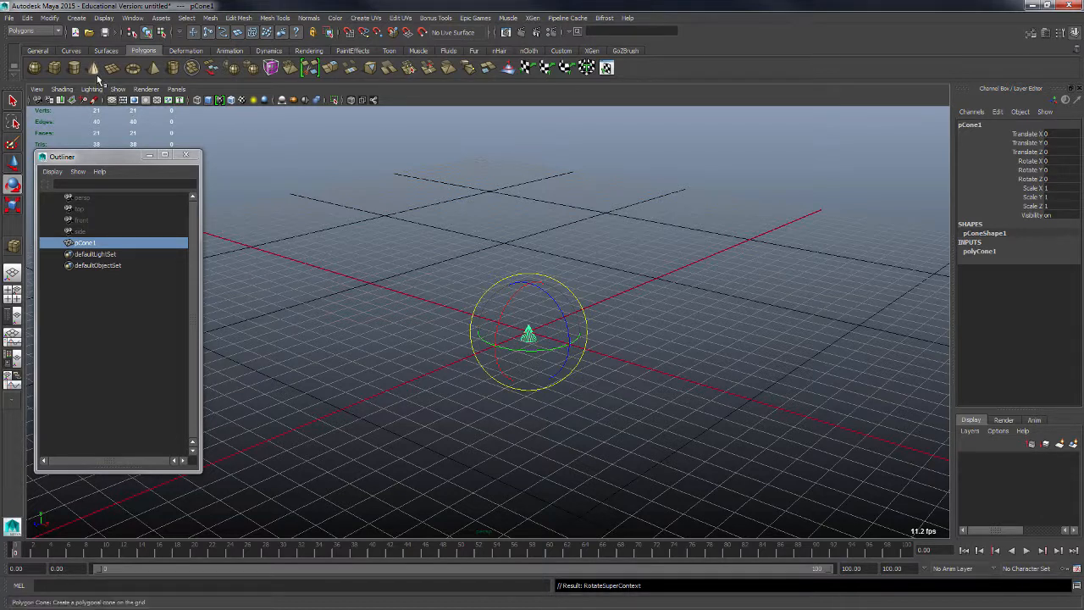
key("Delete")
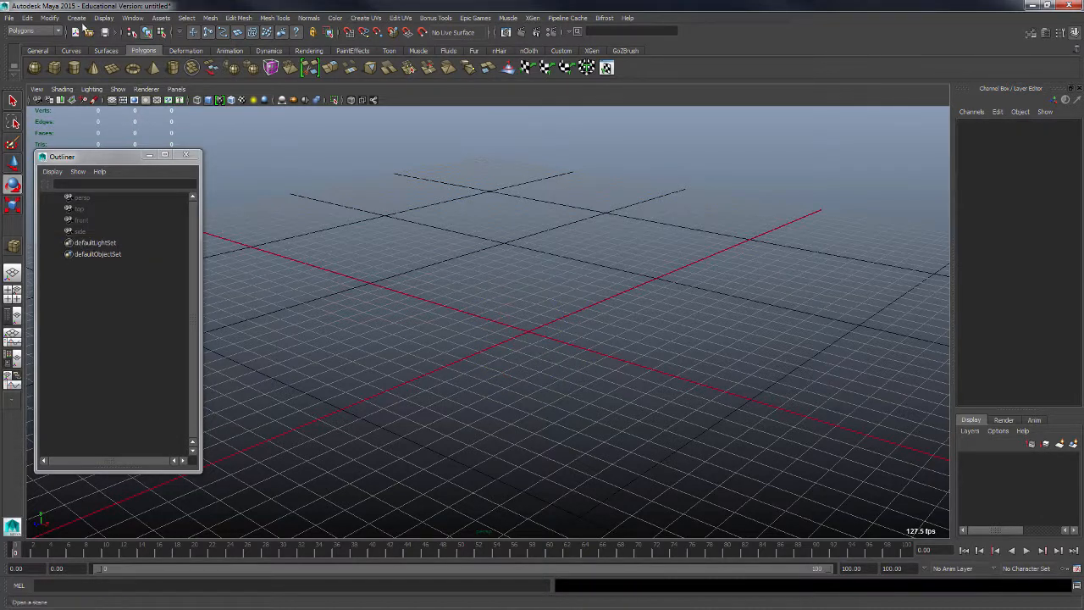
Create a polygon plane scaled uniformly to about 25.1, and delete it again
left_click(121, 75)
left_click_drag(452, 302, 799, 395, "alt")
key("r")
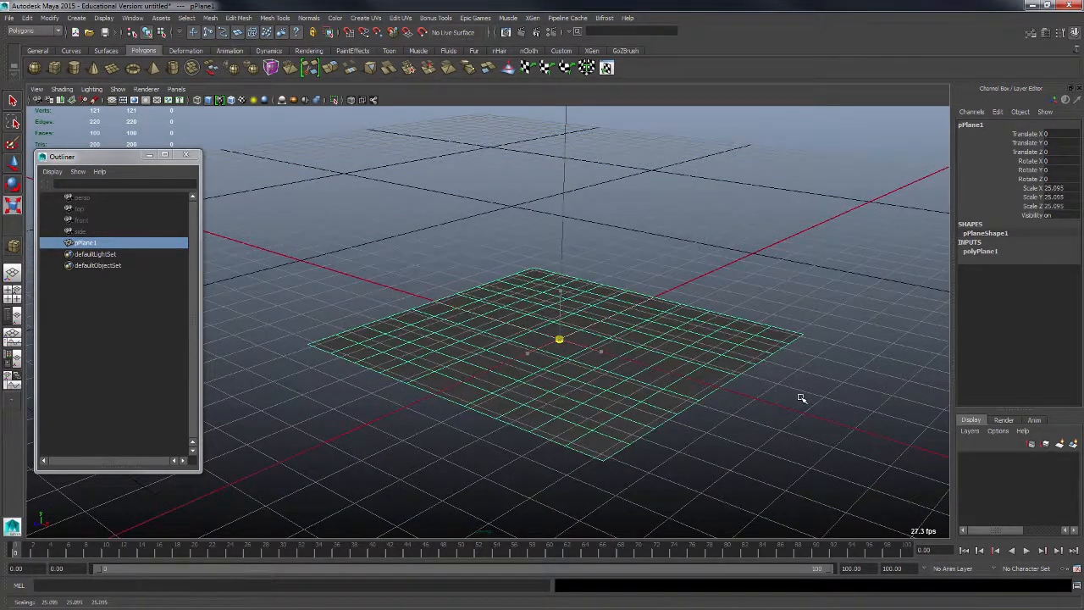
key("Delete")
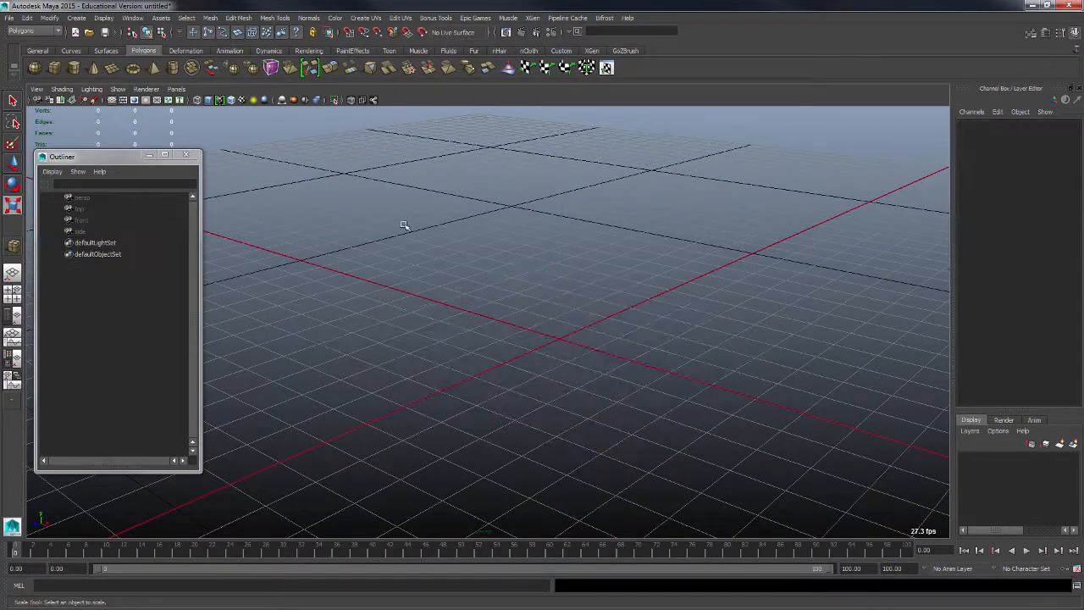
Create a polygon torus at the origin and scale it uniformly to about 7.6
left_click(134, 68)
left_click_drag(670, 373, 703, 378, "alt")
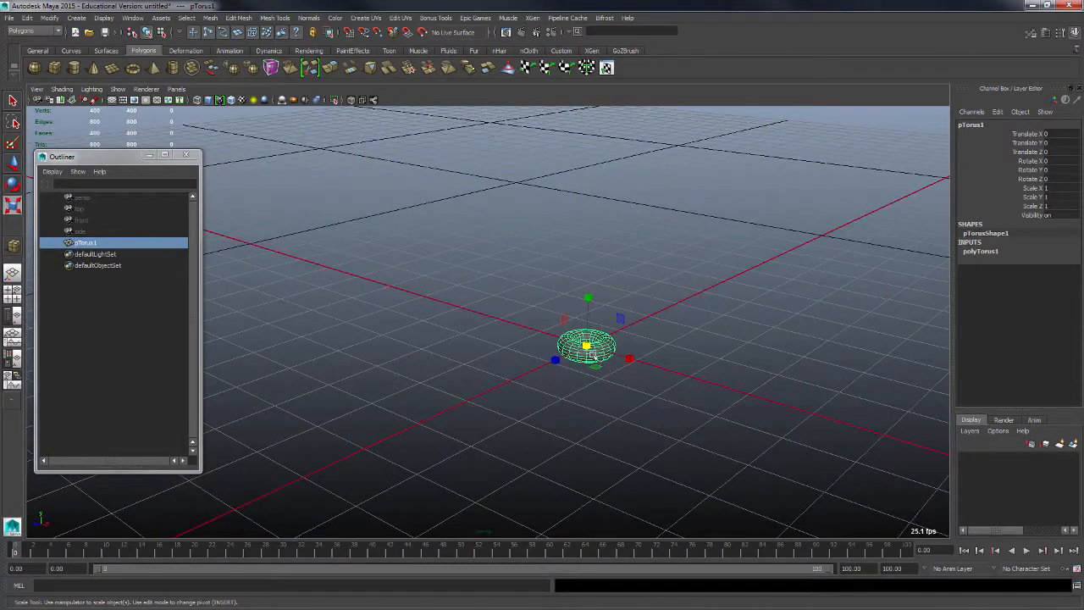
left_click_drag(587, 349, 868, 438)
Set the torus's radius to about 2.48 and its section radius to about 0.28
left_click(983, 251)
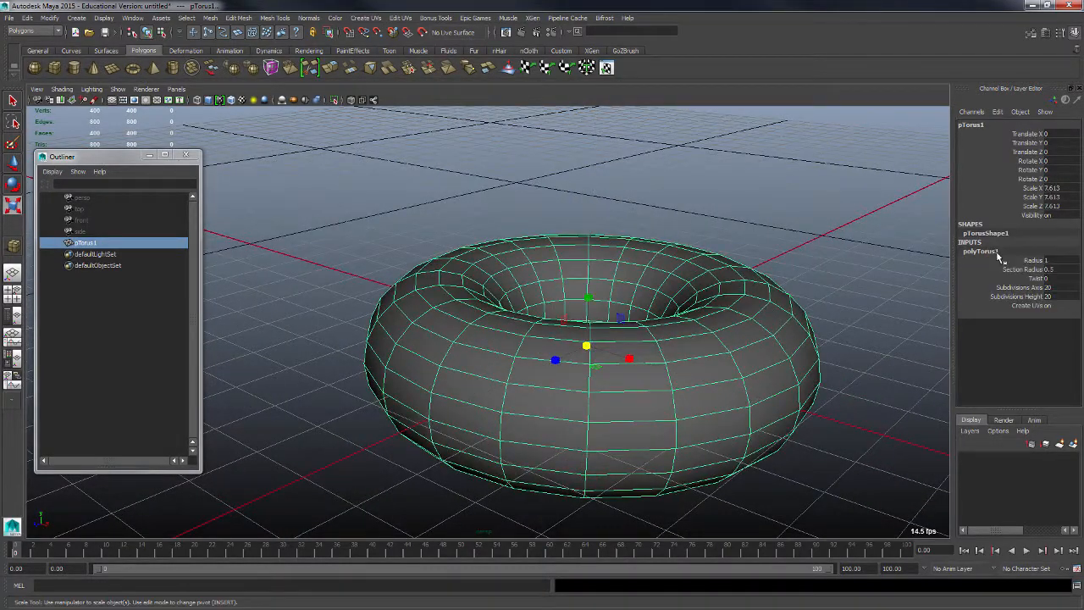
left_click(1035, 260)
middle_click_drag(775, 258, 818, 267)
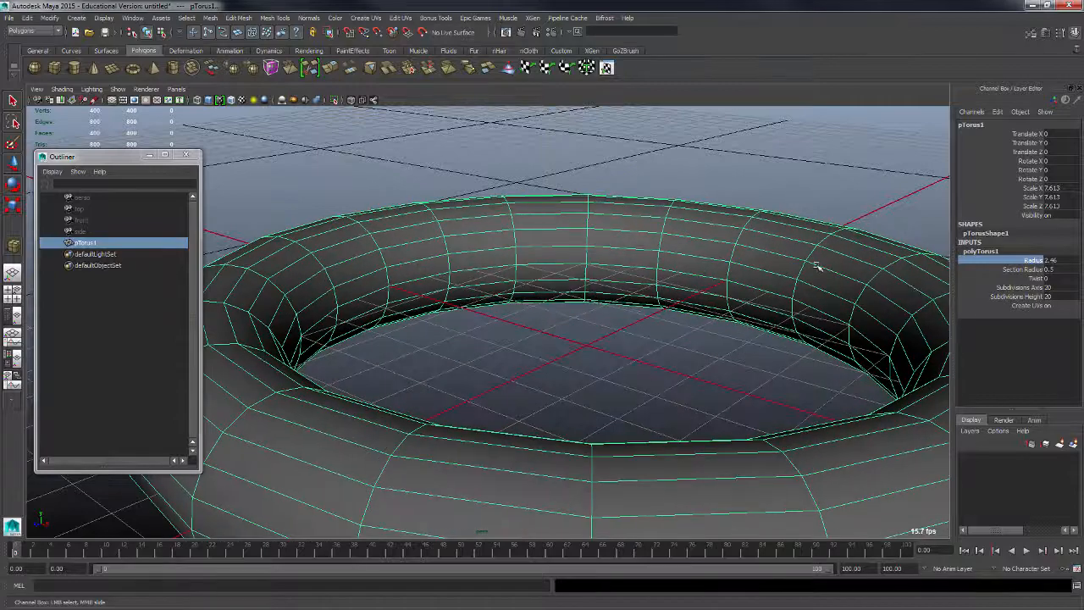
left_click(1028, 269)
middle_click_drag(709, 227, 661, 229)
Change the torus's axis subdivisions to 19 and its height subdivisions to 4
left_click(1033, 287)
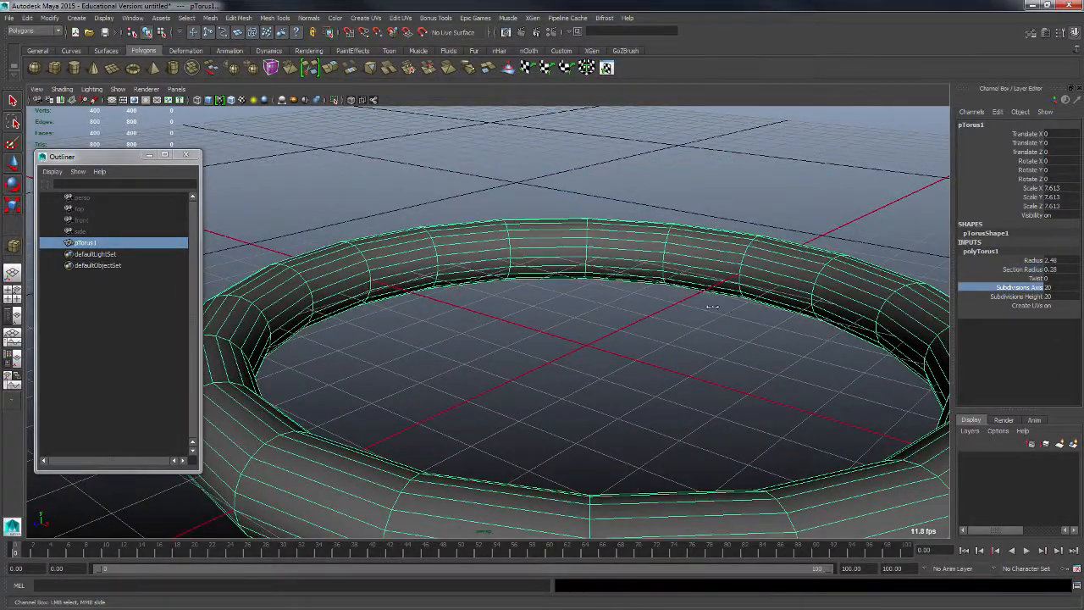
middle_click_drag(734, 311, 849, 329)
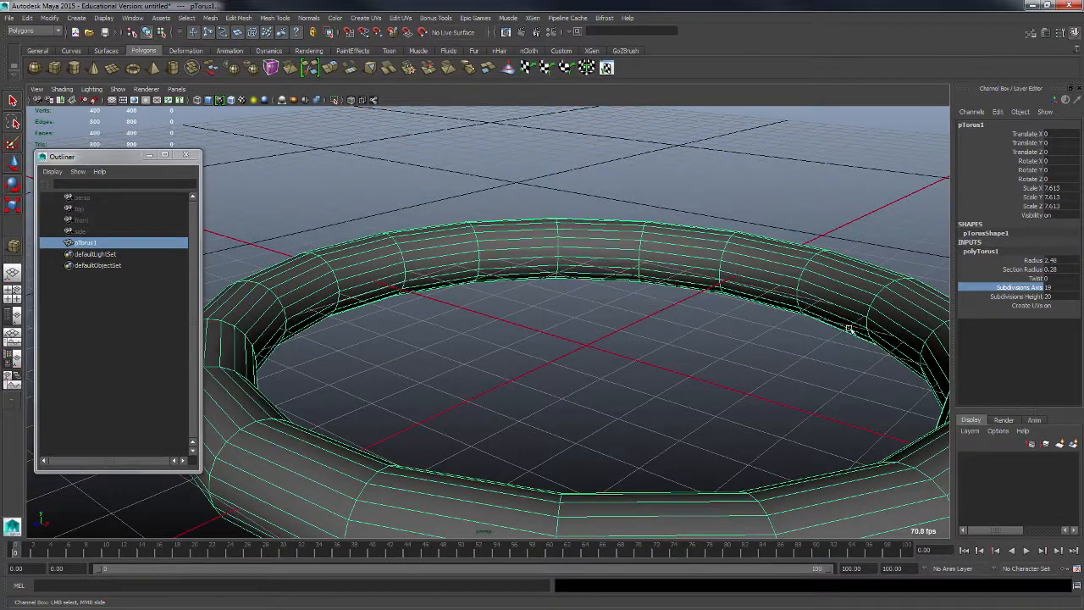
left_click(1016, 297)
middle_click_drag(719, 338, 539, 326)
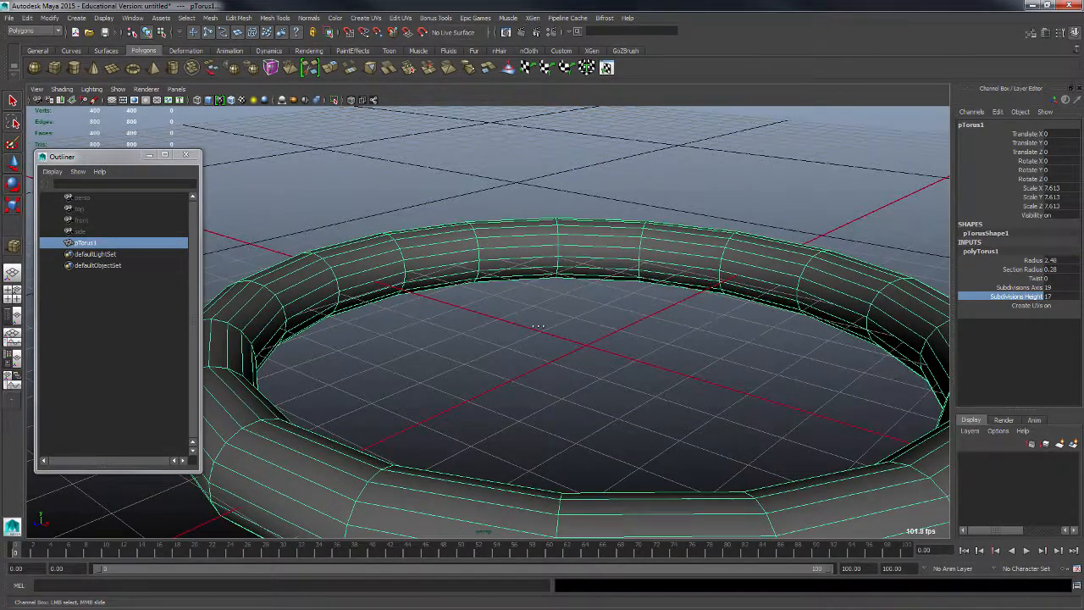
middle_click_drag(685, 349, 381, 281)
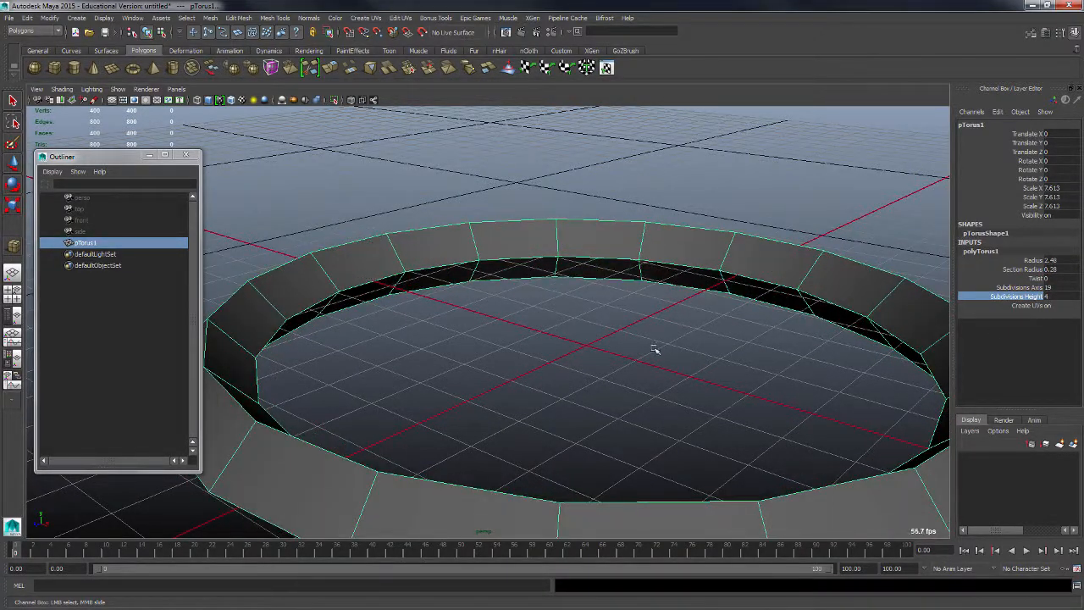
Increase the torus's twist until the ring's outer faces stand nearly vertical
right_click_drag(803, 369, 710, 340, "alt")
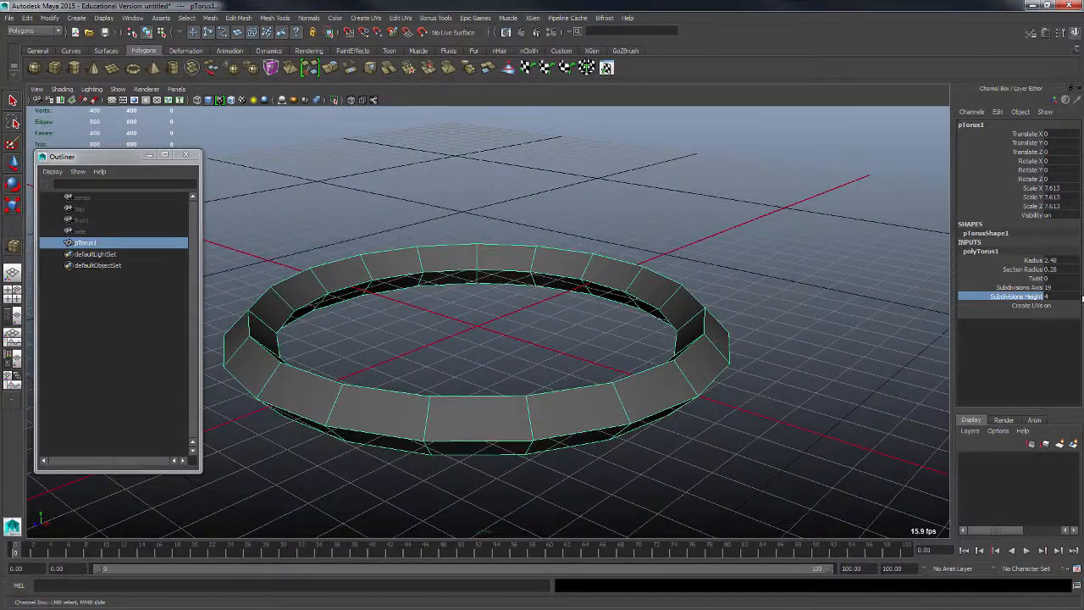
left_click(1035, 278)
middle_click_drag(987, 296, 814, 329)
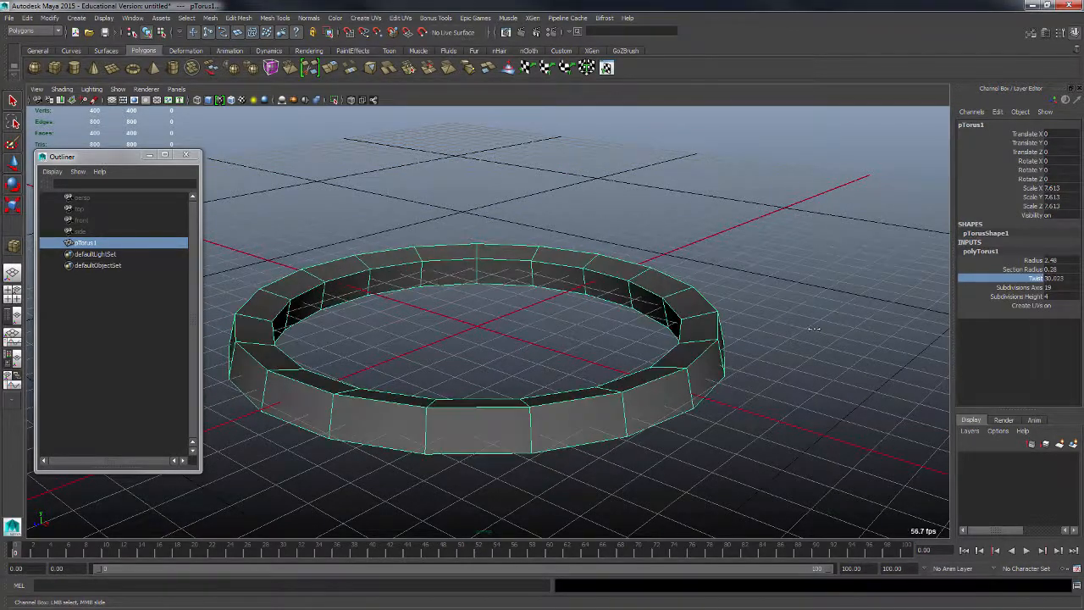
Clear the selection, reselect the torus and delete it
key("r")
left_click(578, 217)
left_click(458, 256)
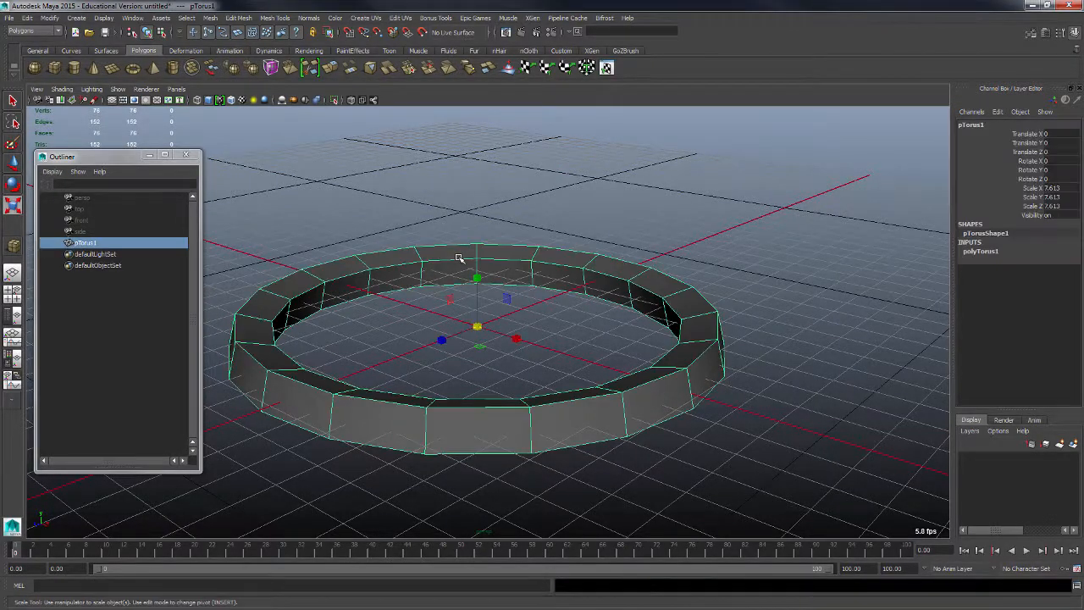
key("Delete")
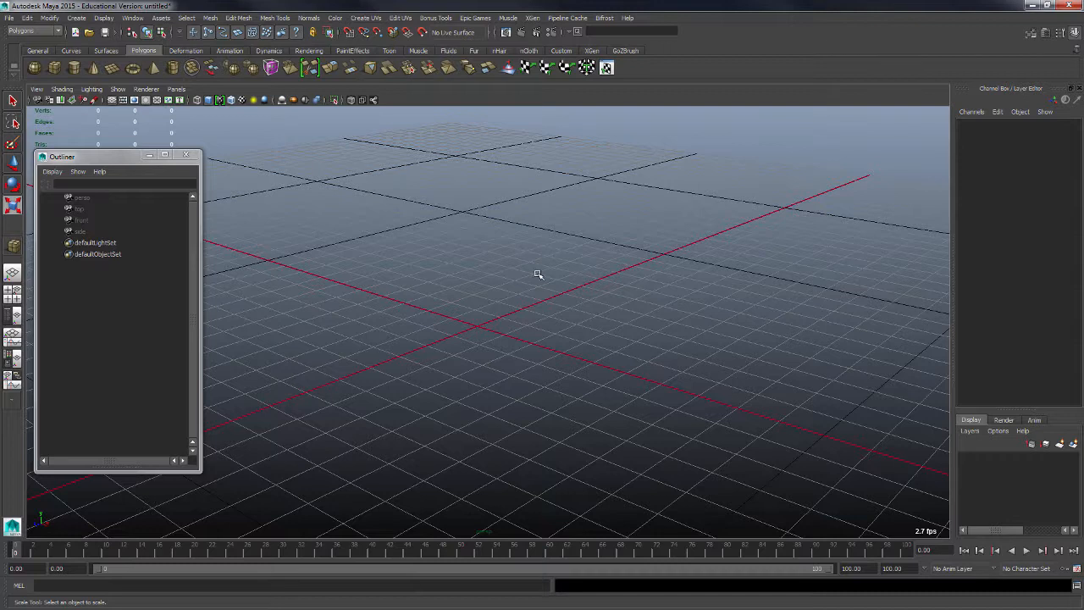
Create a polygon pyramid scaled uniformly to about 20 and set its side length to about 1.63
left_click(158, 68)
left_click_drag(479, 327, 712, 395)
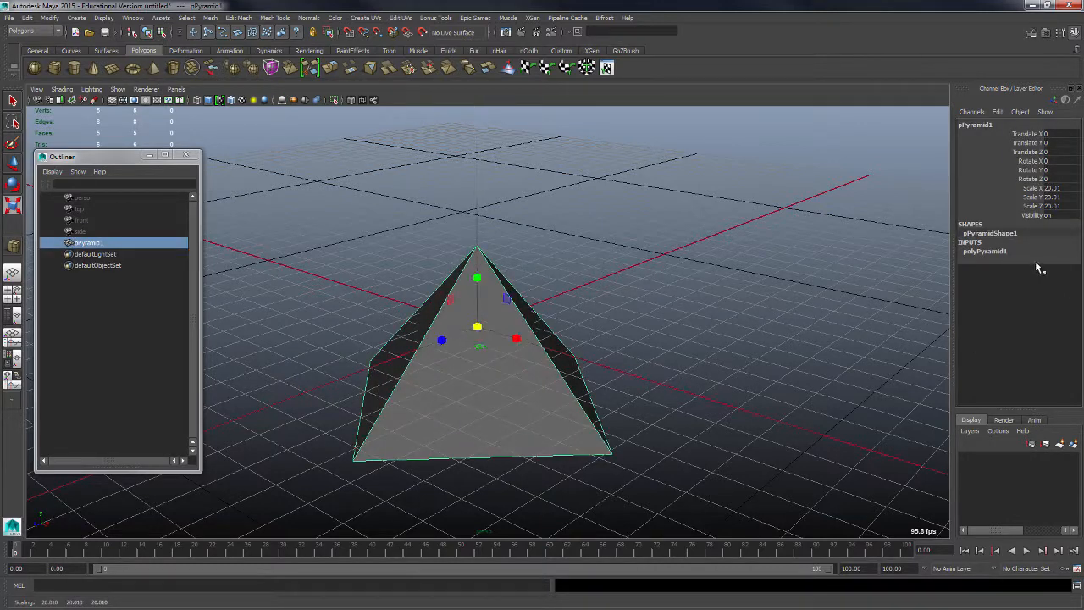
left_click(996, 253)
left_click(1032, 260)
middle_click_drag(628, 249, 680, 262)
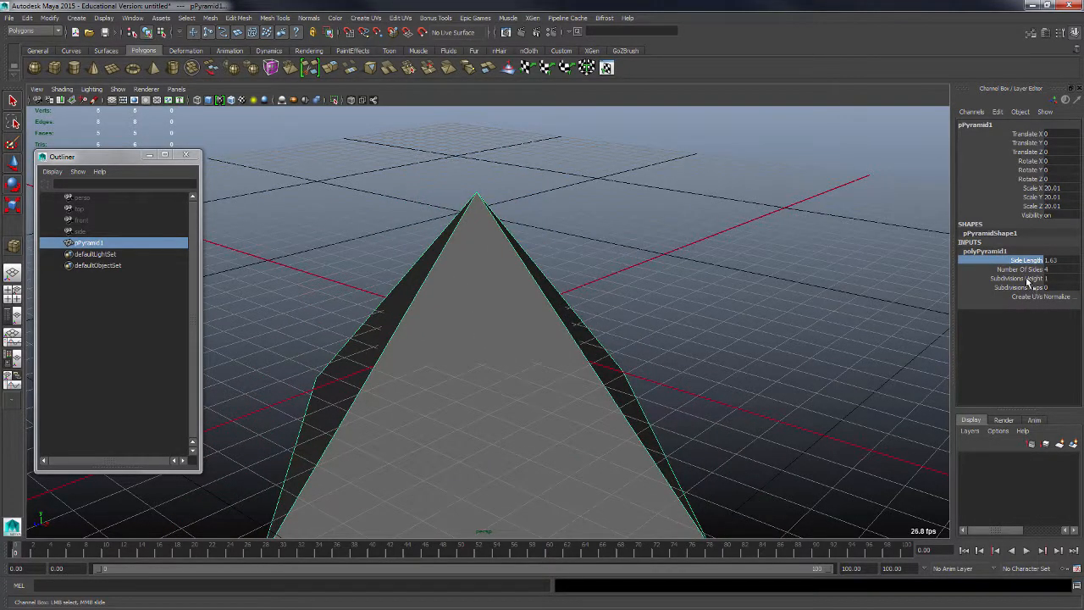
Change the pyramid's number of sides to 5
left_click(1024, 270)
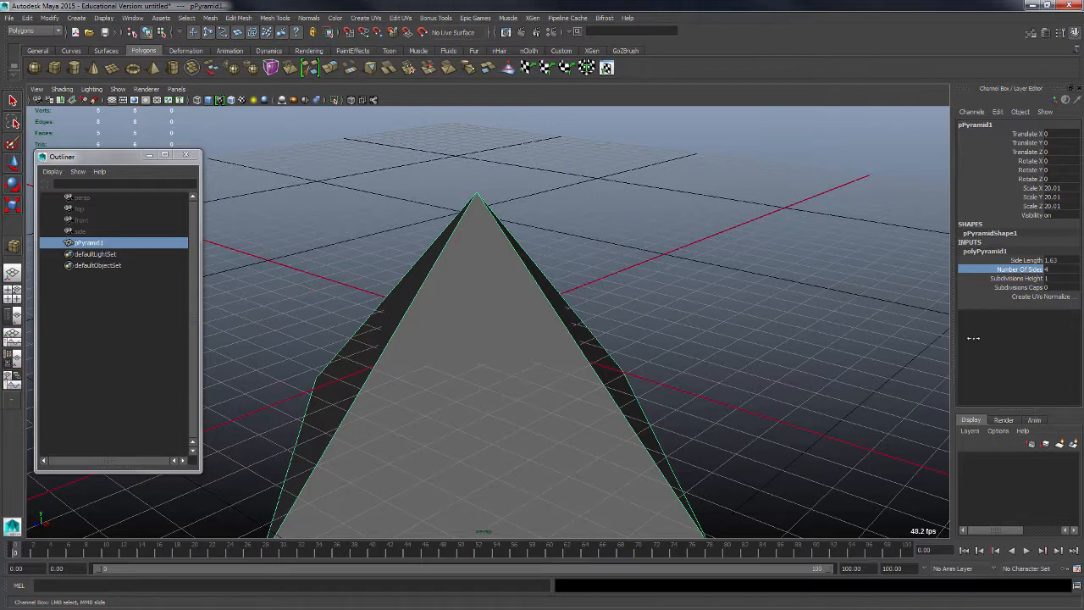
left_click(1051, 269)
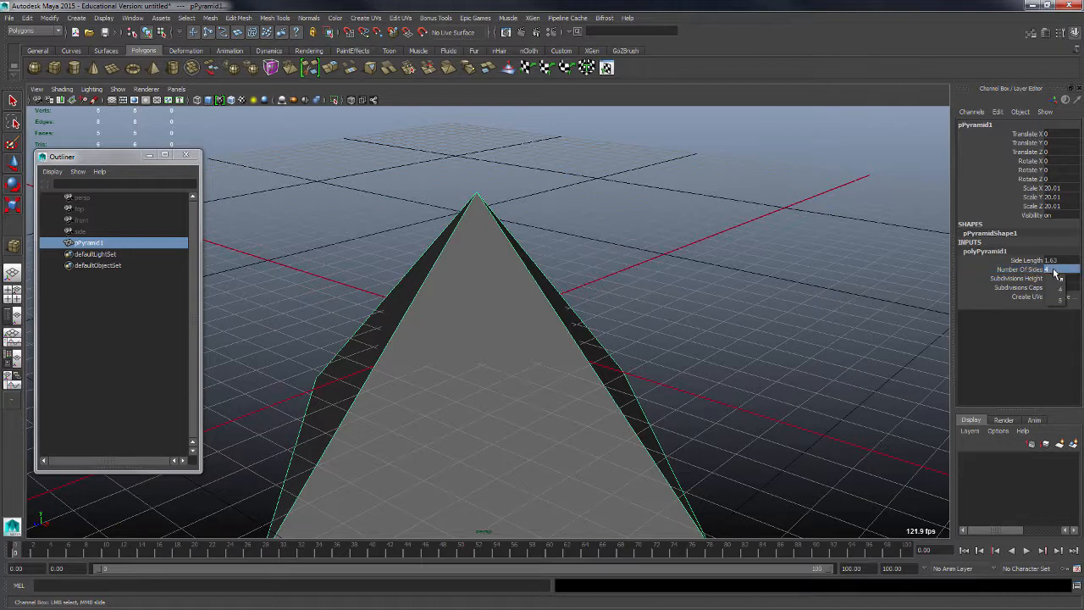
left_click(1063, 301)
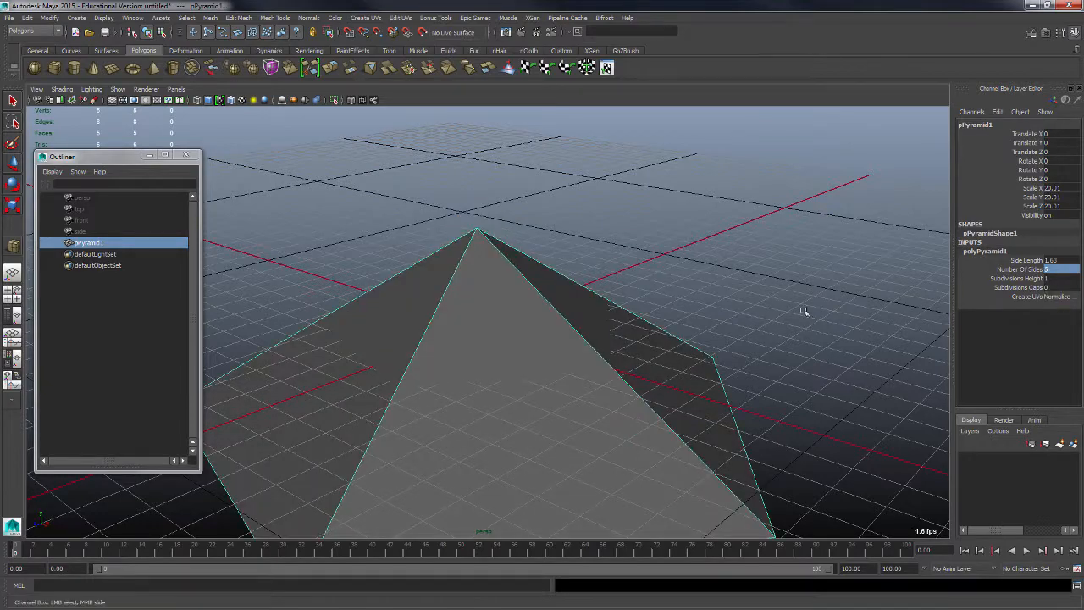
Look at the five-sided pyramid from a higher angle and delete it
left_click_drag(804, 296, 610, 266, "alt")
key("r")
key("Delete")
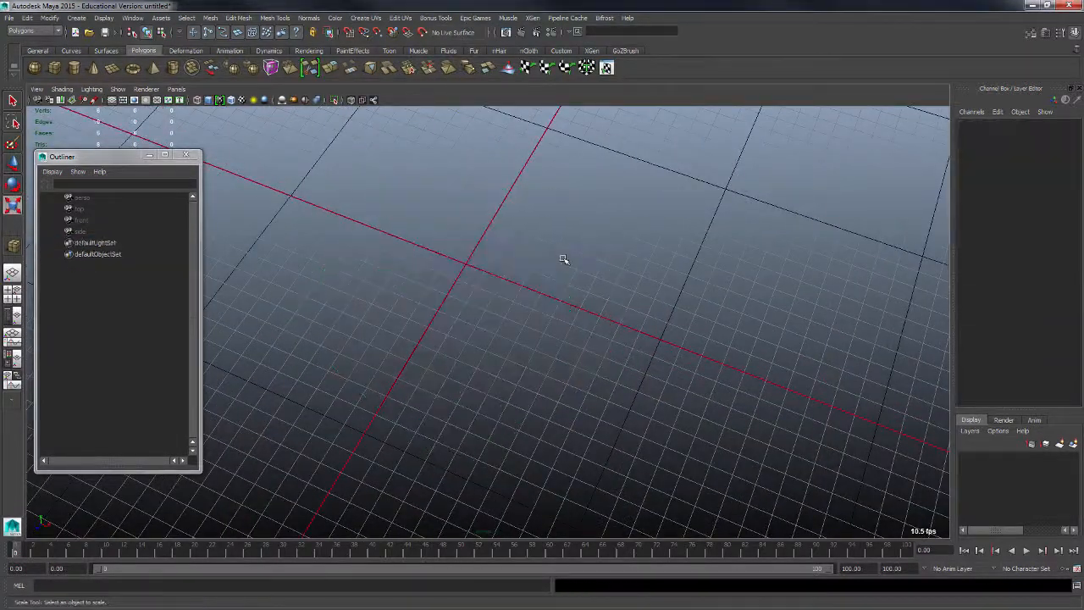
Create a polygon pipe at the origin and scale it uniformly to about 12.8
left_click(173, 68)
left_click_drag(351, 201, 624, 290, "alt")
middle_click_drag(471, 216, 471, 237, "alt")
left_click_drag(472, 240, 750, 285)
right_click_drag(750, 286, 654, 271, "alt")
left_click_drag(749, 307, 739, 280, "alt")
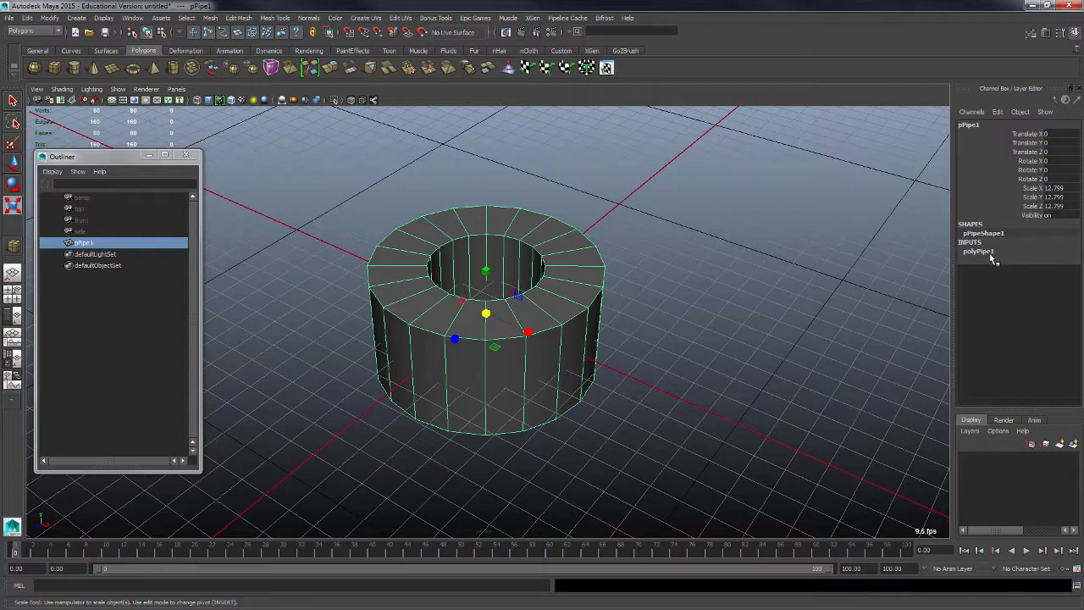
Adjust the pipe's radius, height and thickness inputs to make it a taller tube with a thin wall
left_click(980, 252)
left_click(1034, 261)
mouse_move(745, 239)
middle_mouse_down()
mouse_move(734, 239)
mouse_move(771, 252)
mouse_move(737, 256)
mouse_move(750, 257)
middle_mouse_up()
left_click(1033, 270)
left_click(1033, 278)
middle_click_drag(647, 240, 646, 274)
mouse_move(753, 301)
left_mouse_down("alt")
mouse_move(759, 280)
mouse_move(739, 288)
left_mouse_up("alt")
scroll(752, 281, "down", 3)
Clear the selection, reselect the pipe and delete it
left_click(666, 303)
left_click(506, 311)
key("r")
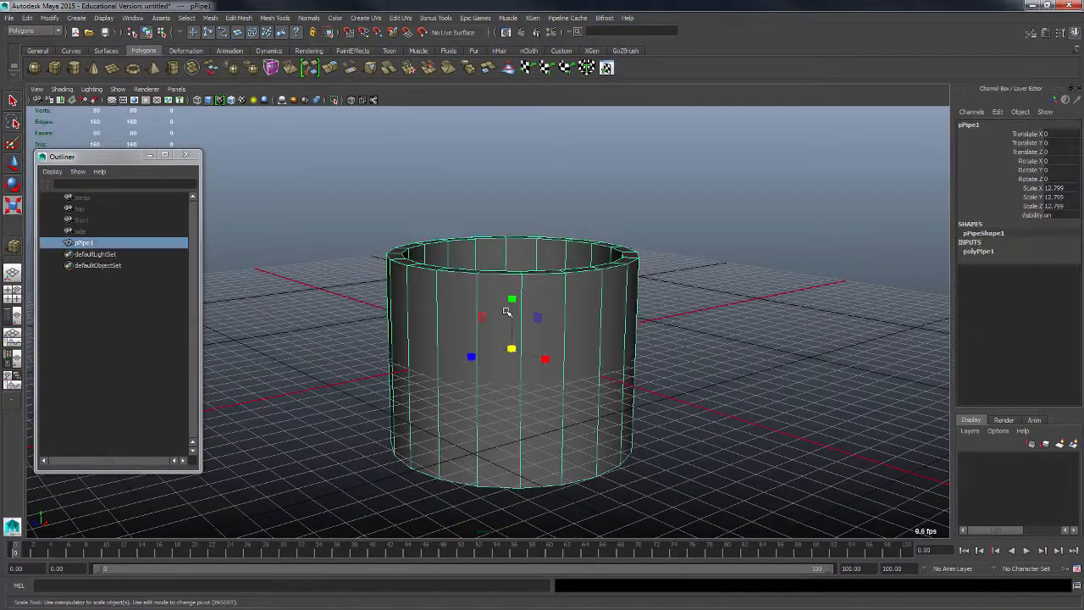
key("Delete")
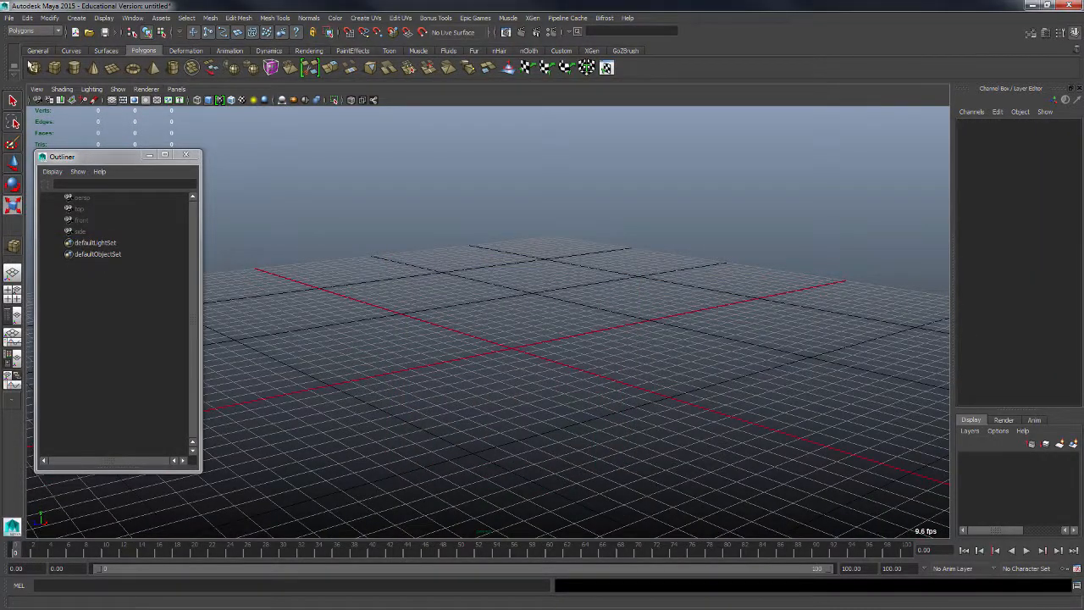
Create a polygon cube at the origin and get a close view of it
left_click_drag(326, 199, 364, 226, "alt")
left_click(60, 71)
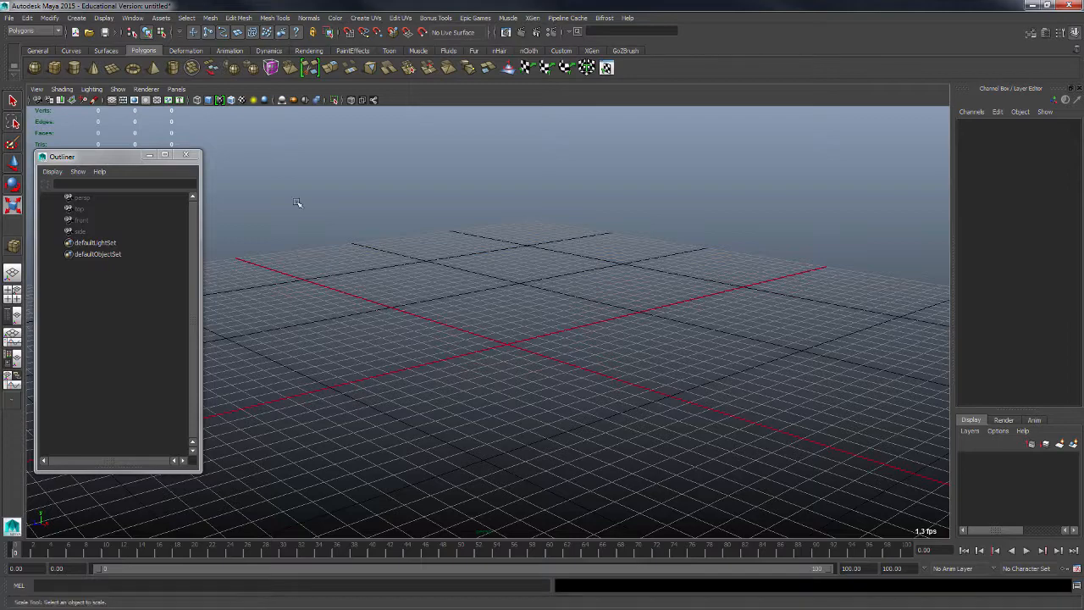
right_click_drag(414, 257, 608, 339, "alt")
left_click_drag(490, 303, 480, 291, "alt")
right_click_drag(481, 290, 569, 304, "alt")
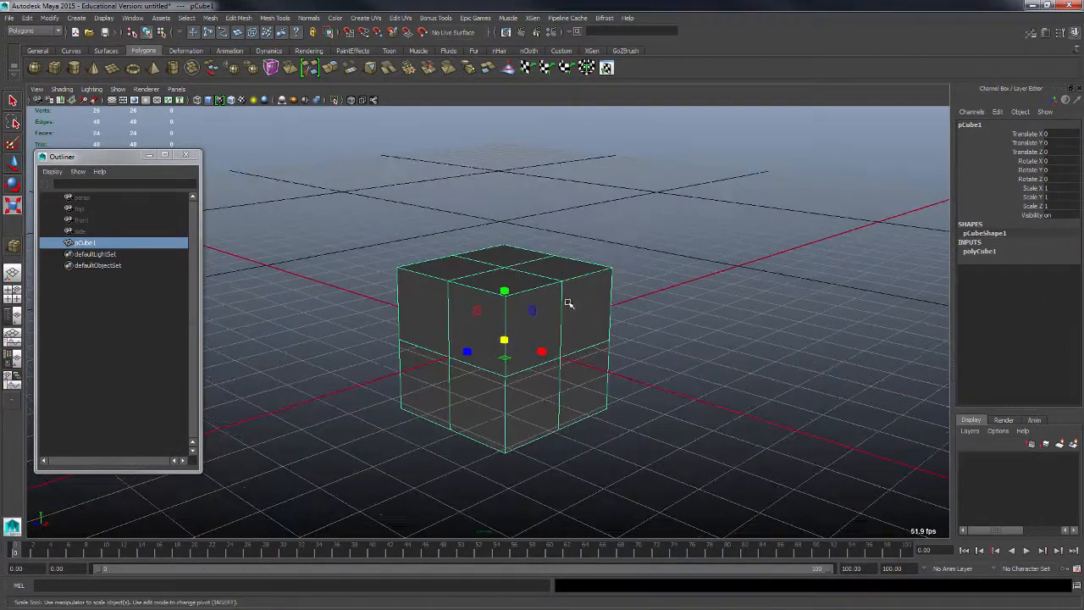